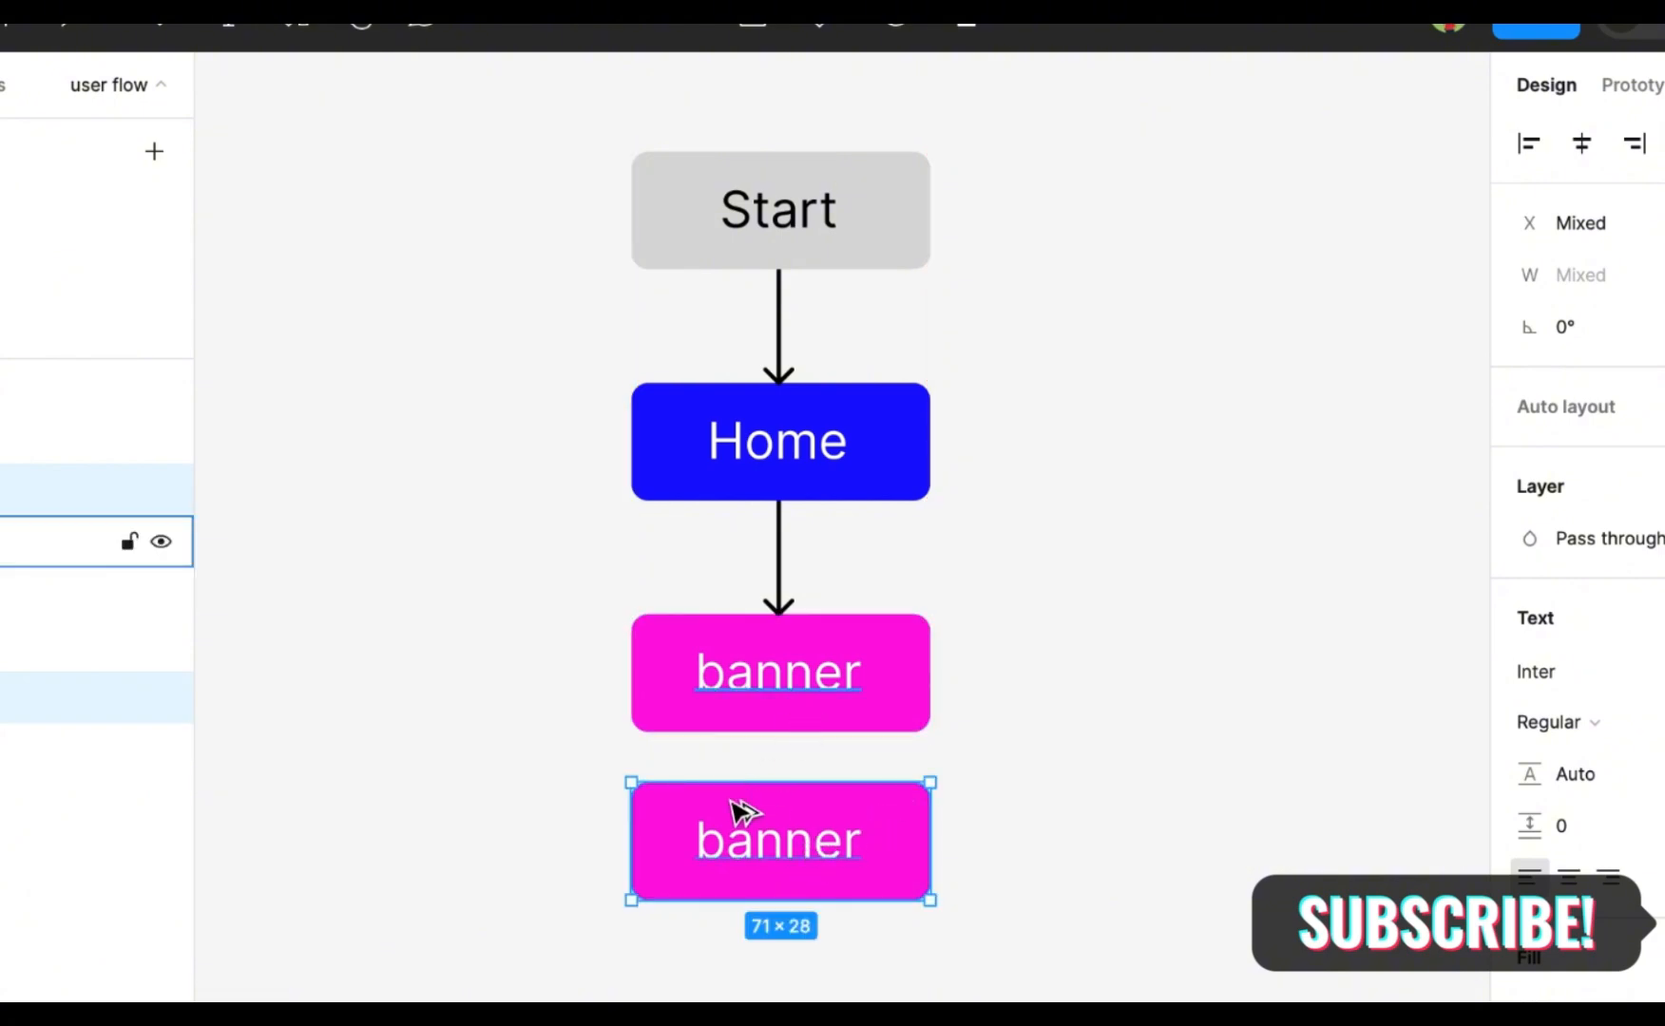
Replace the loose banner copy with a duplicate of the banner box and its incoming arrow, placed directly below the original banner
key("Delete")
left_click_drag(633, 549, 951, 791)
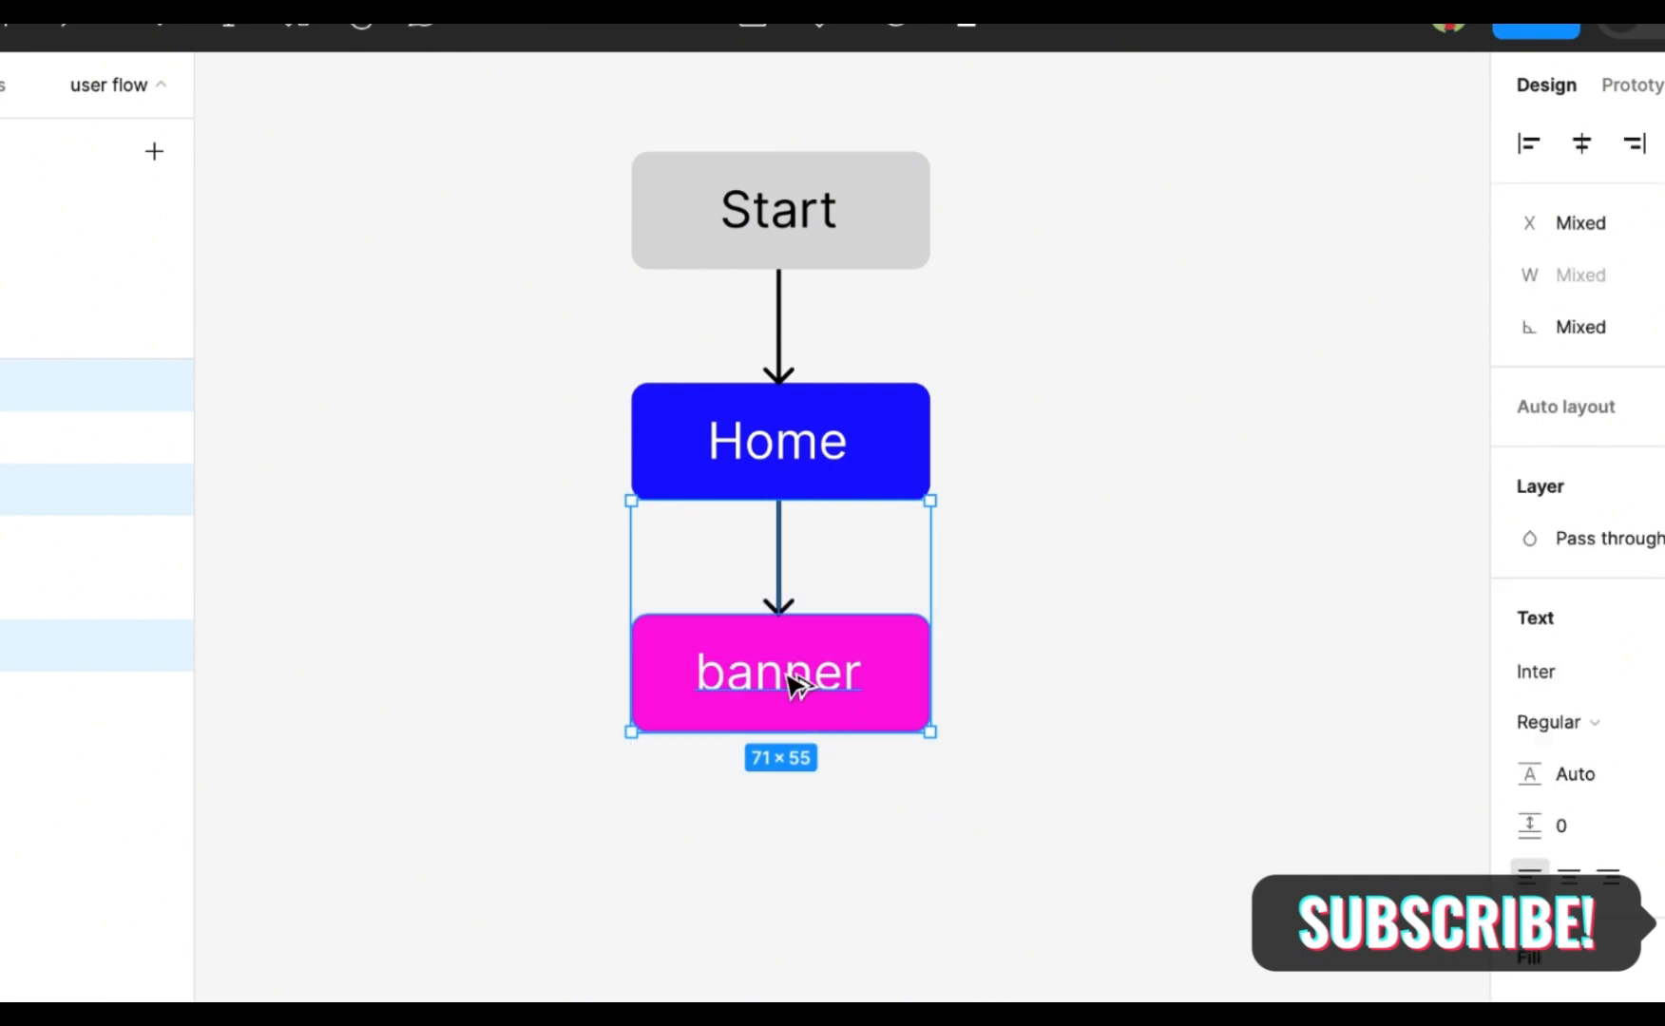
key("ctrl+d")
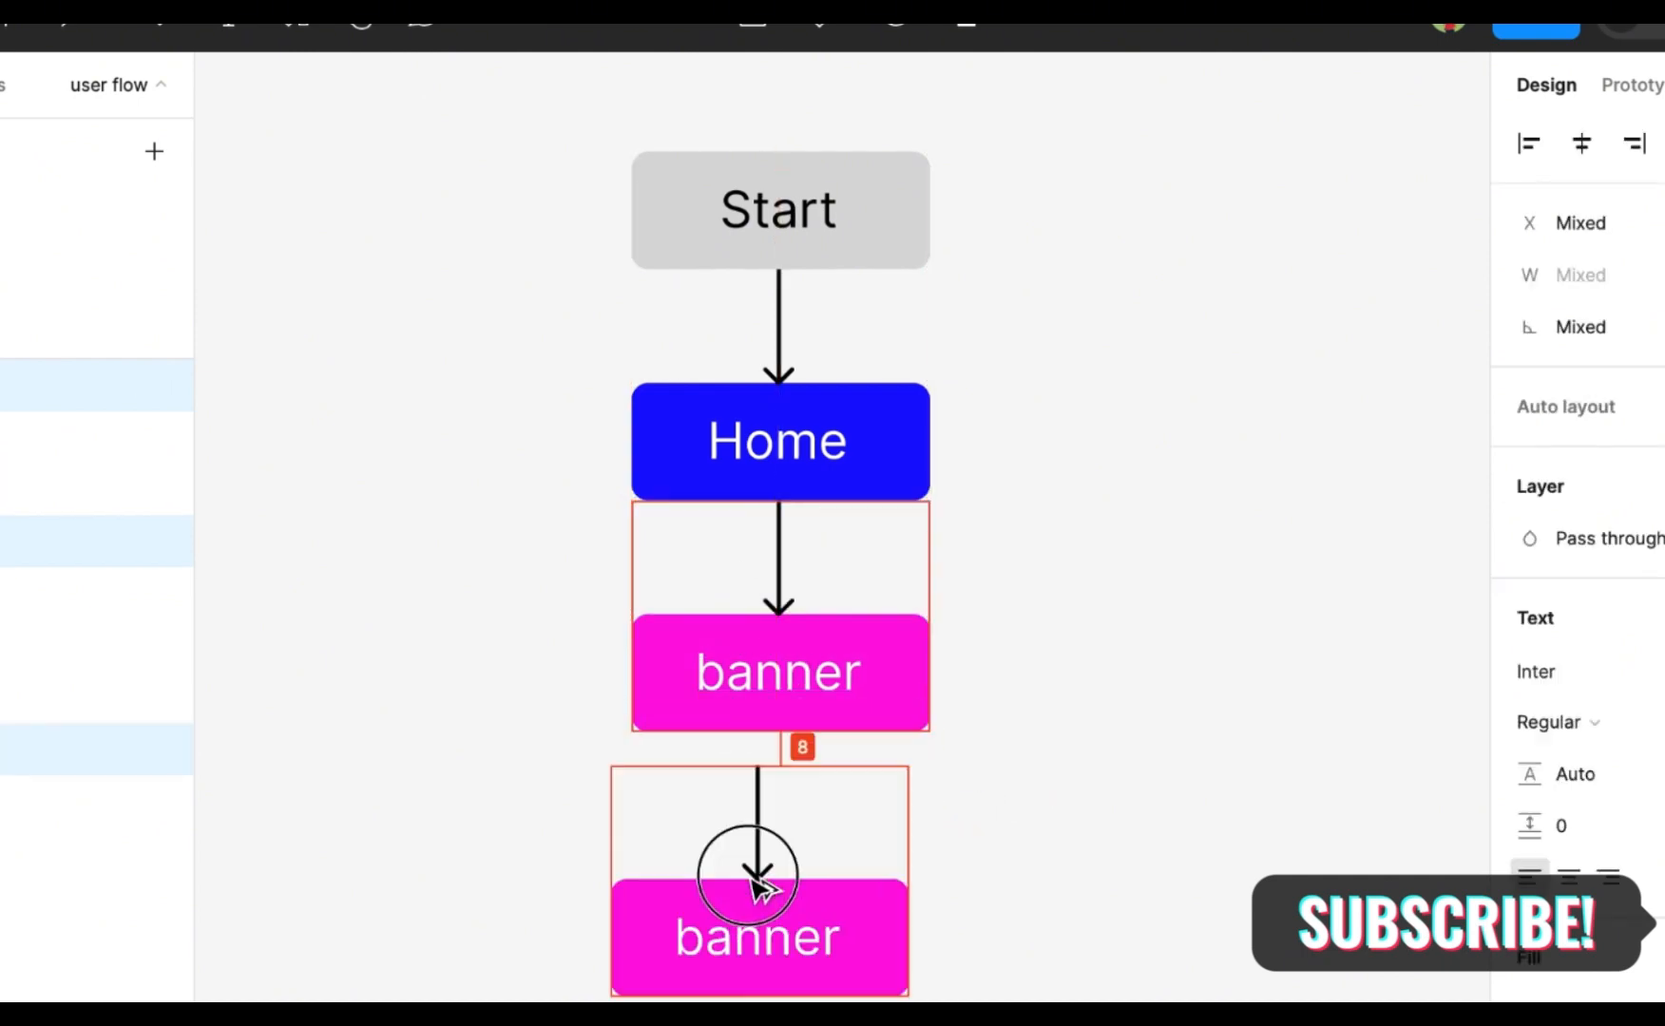
left_click_drag(774, 865, 779, 848)
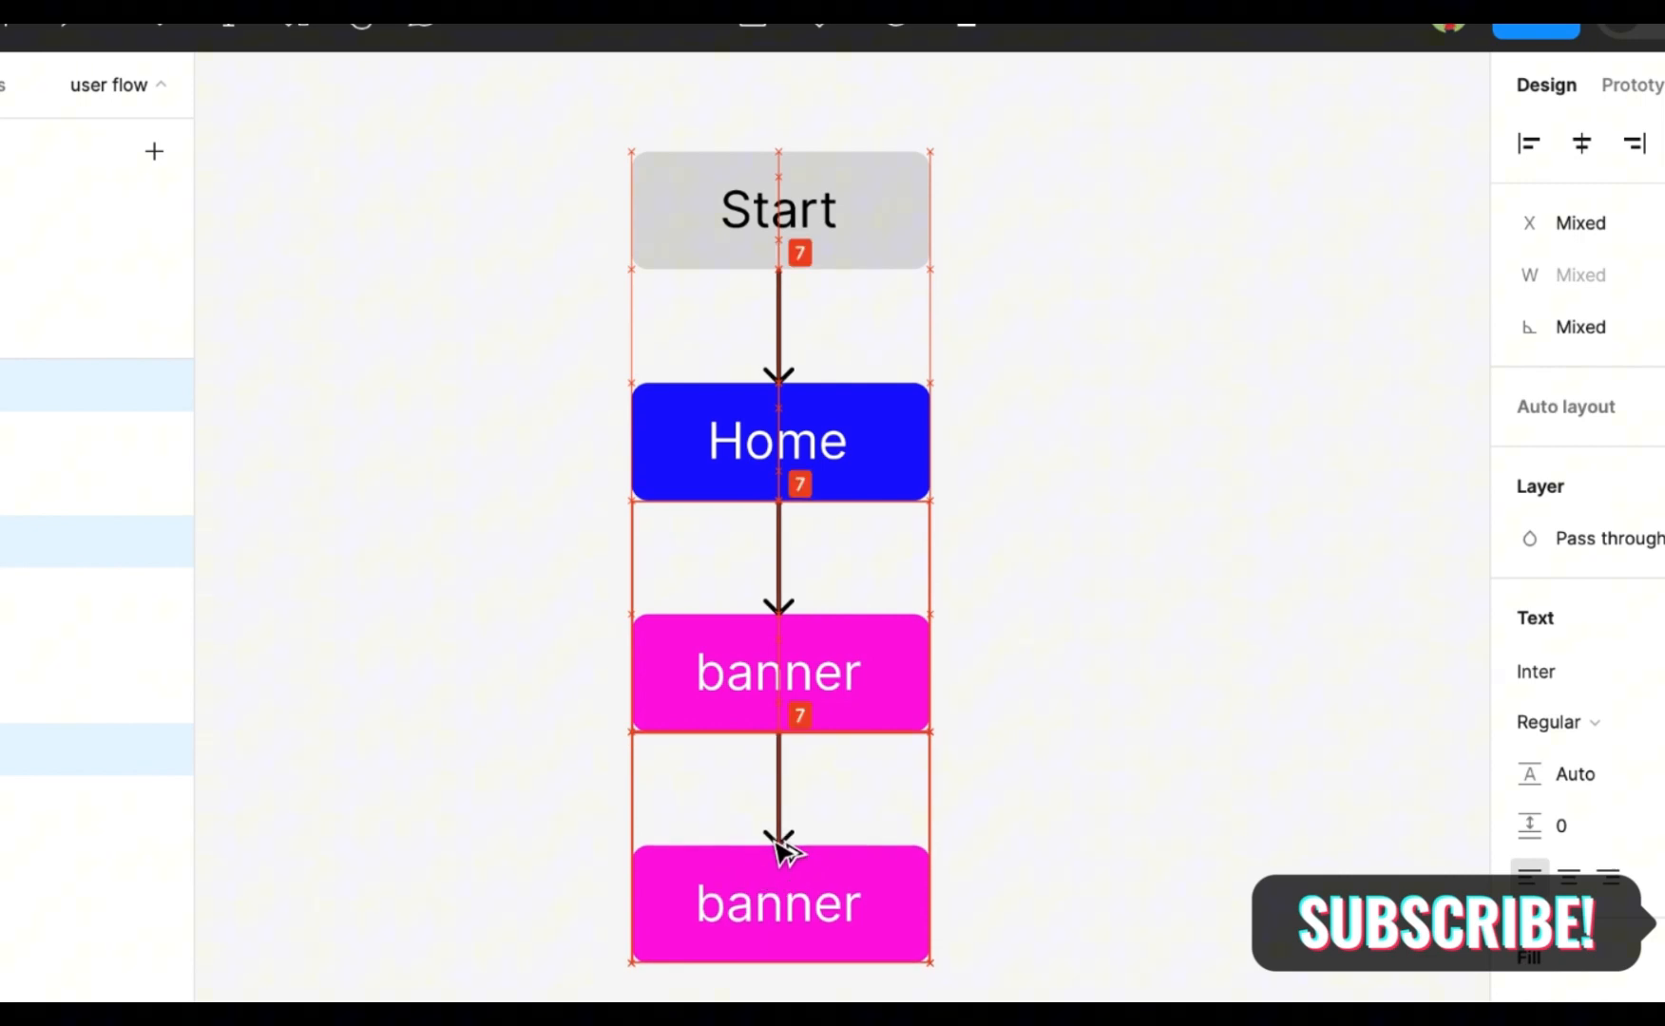
Change the lowest banner box's label to "Top Product"
double_click(779, 922)
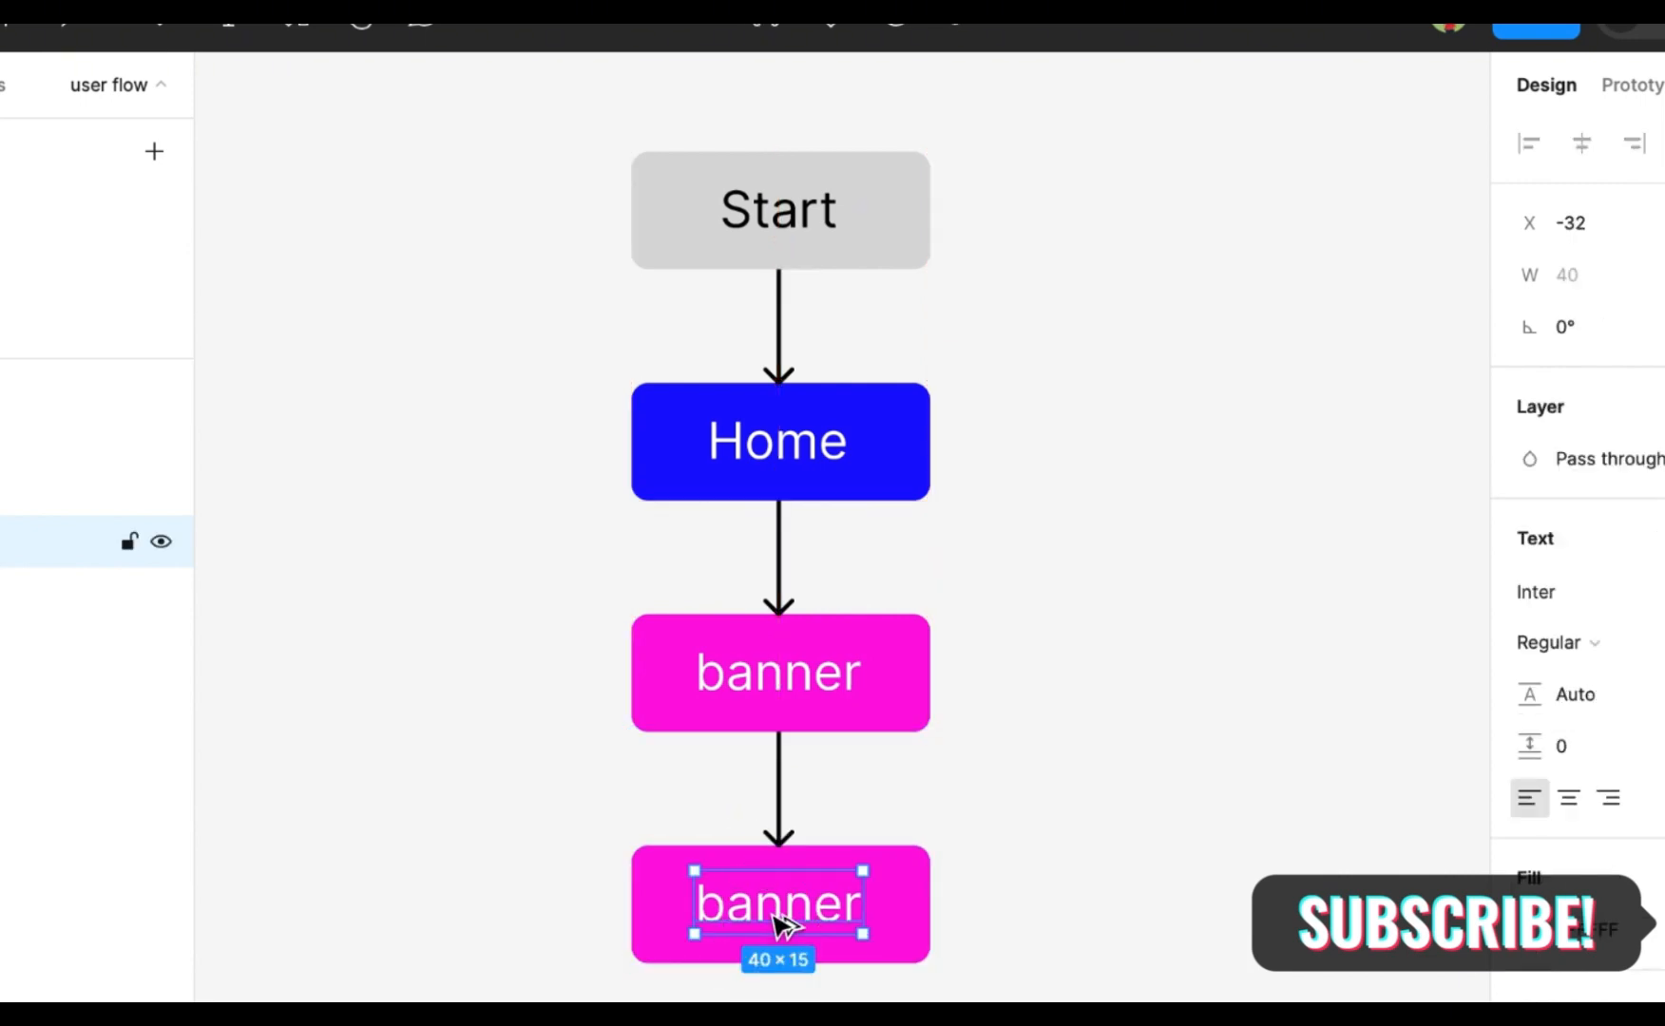
double_click(779, 924)
double_click(771, 913)
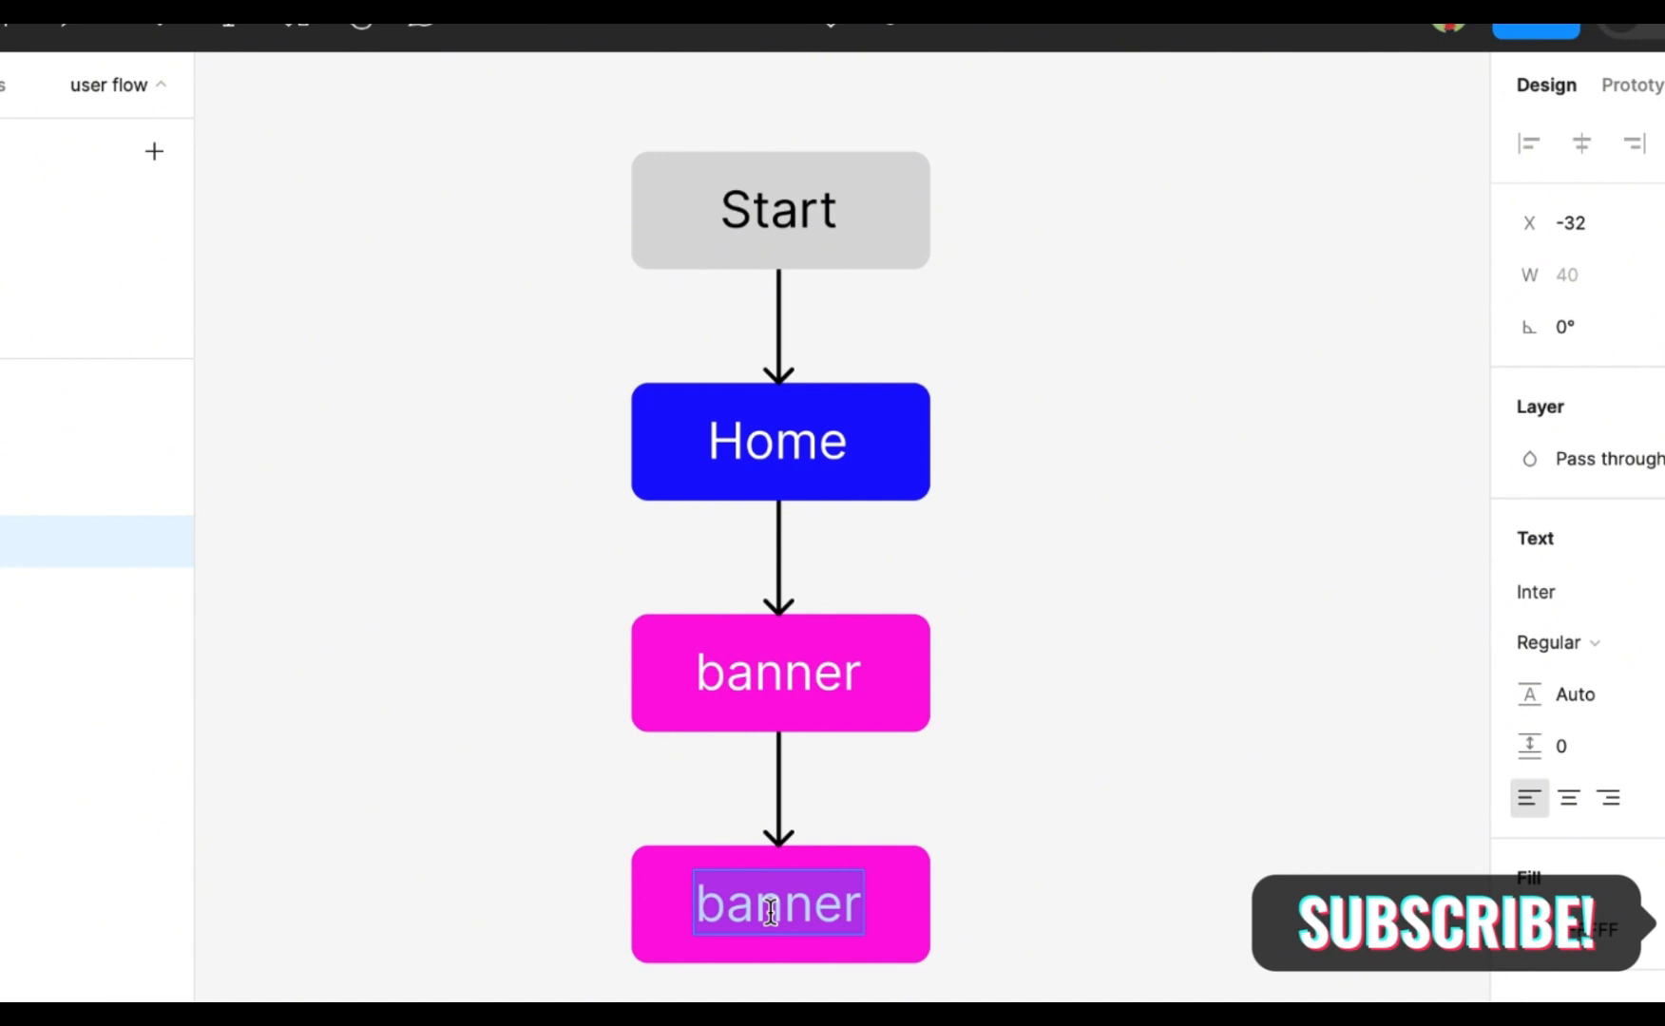
type("To")
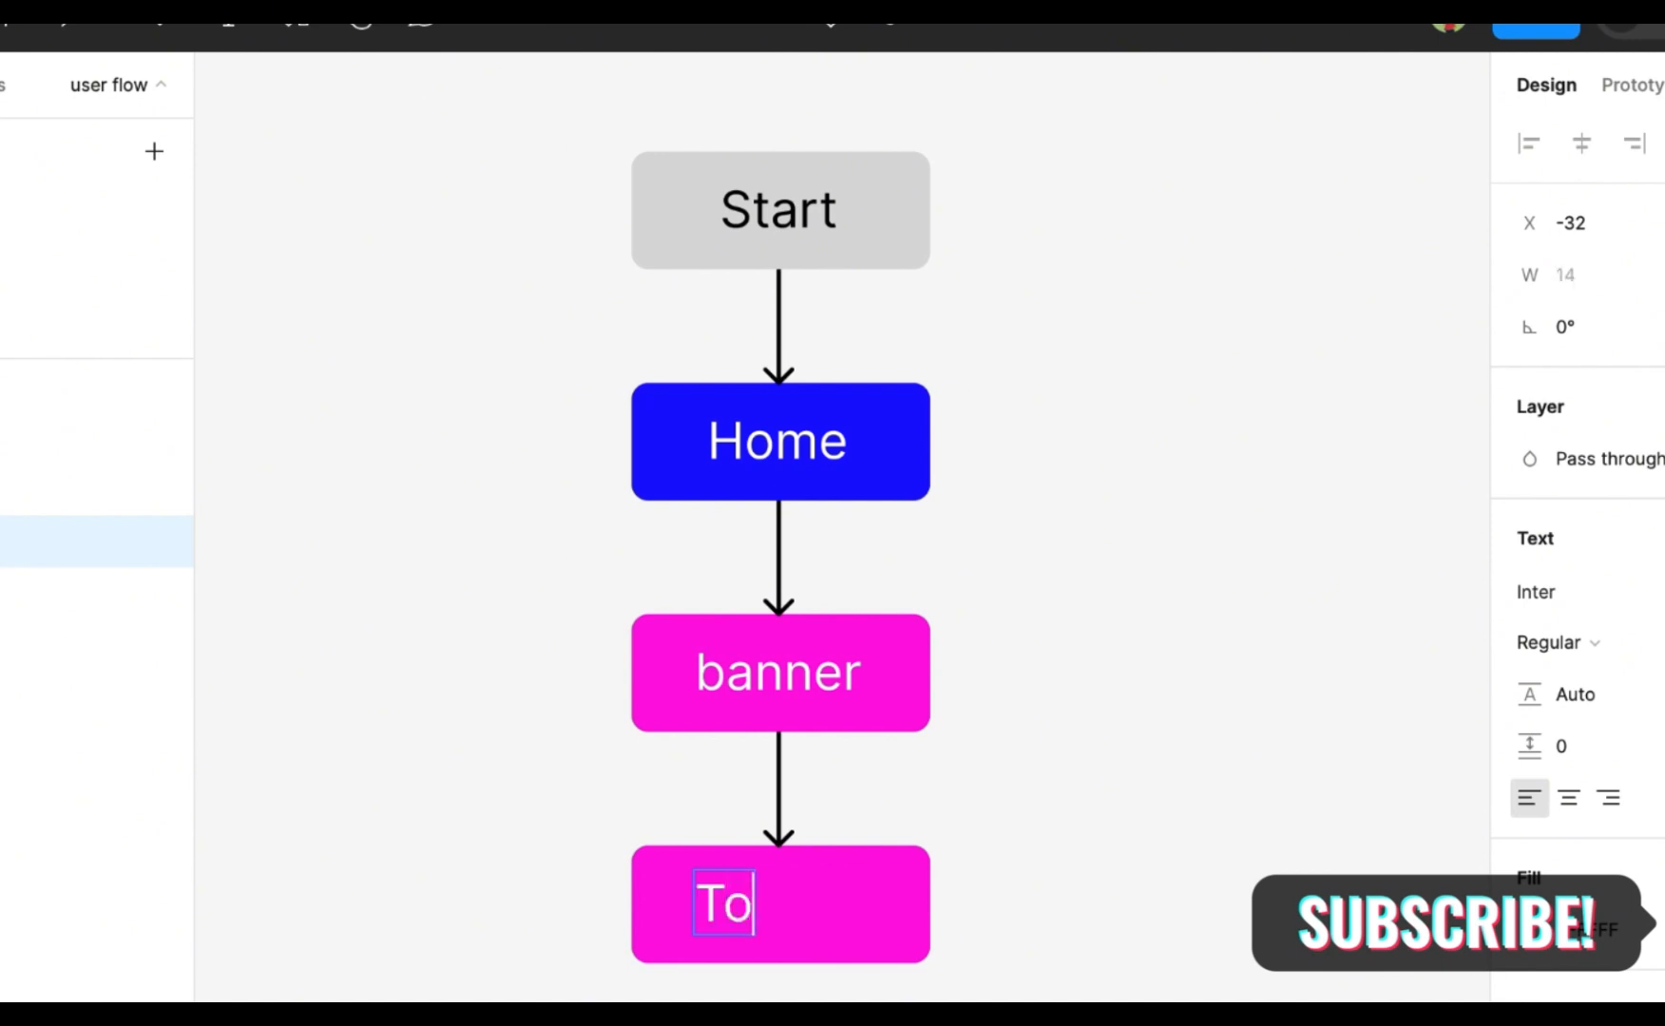
type("p ro")
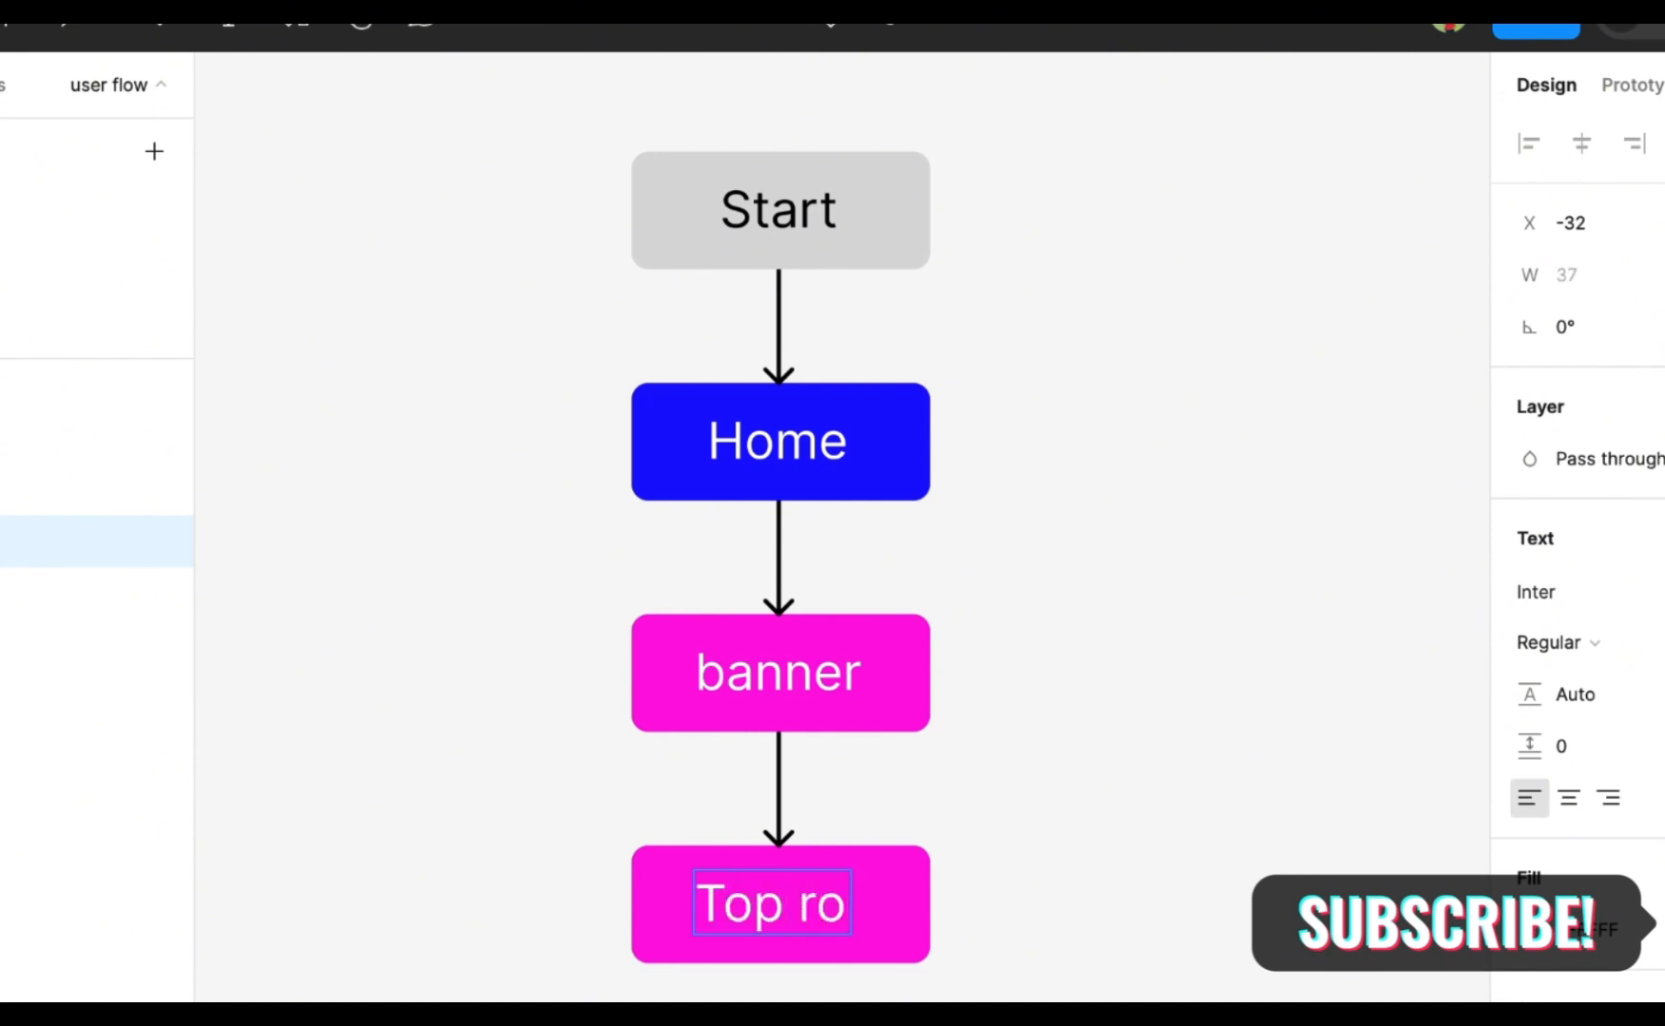
key("BackSpace")
key("BackSpace")
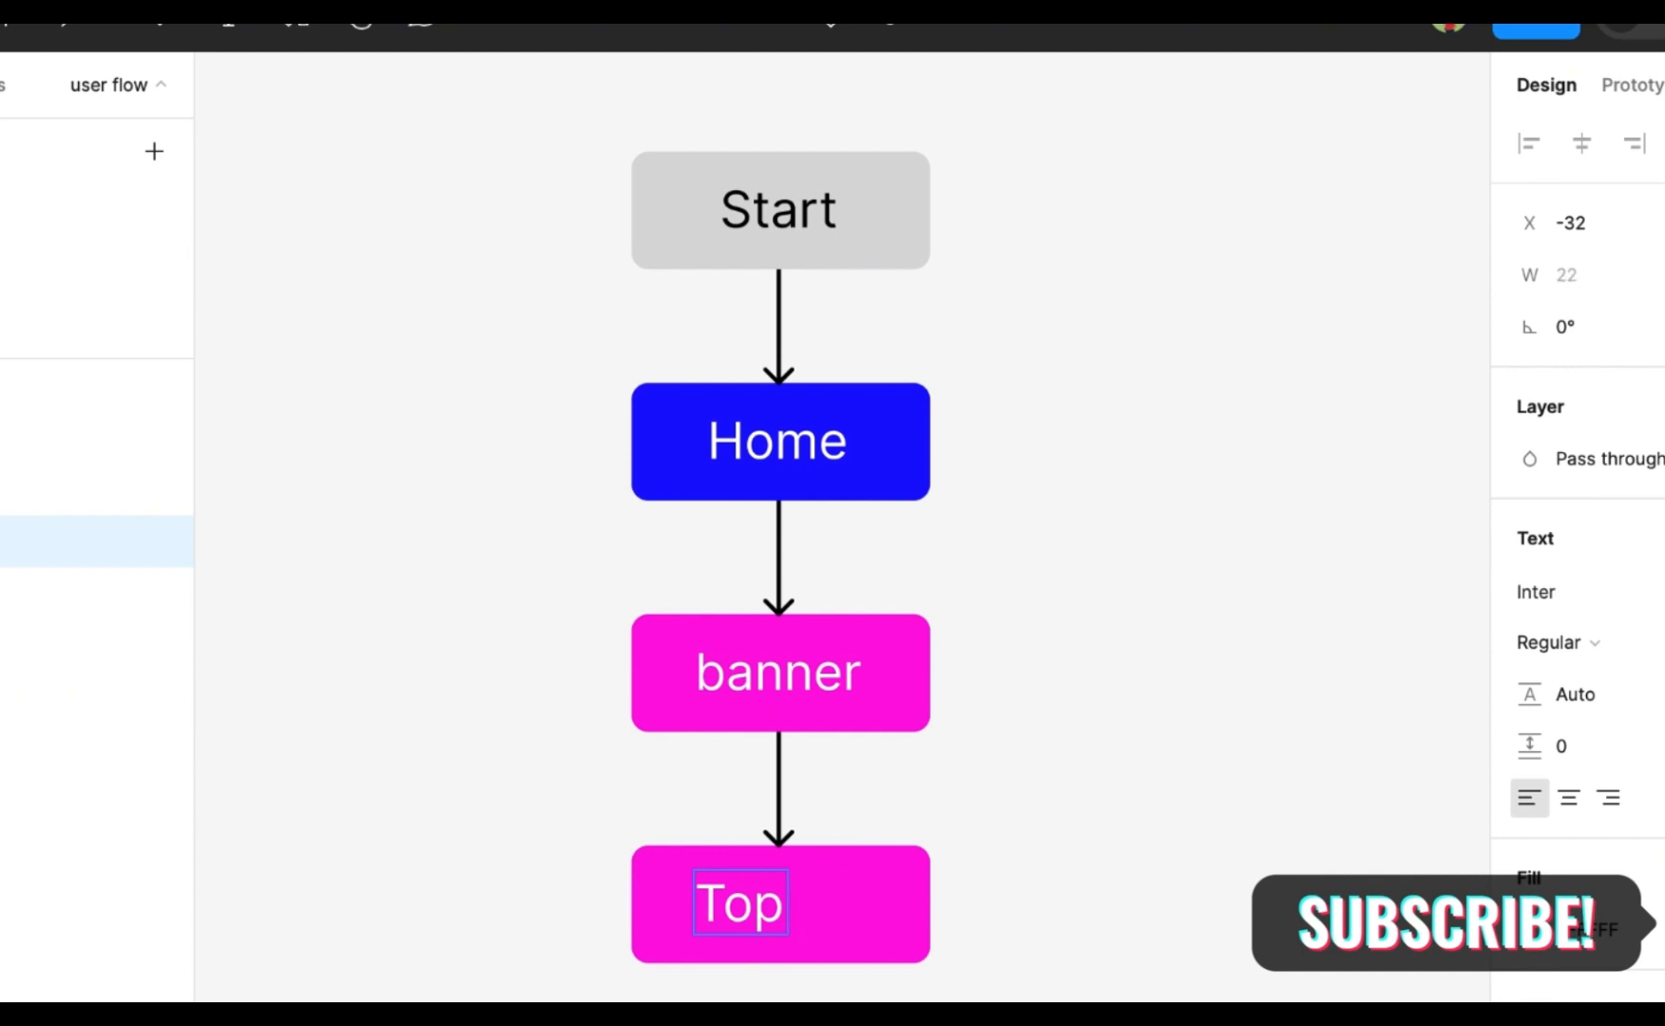
type("Pt")
key("BackSpace")
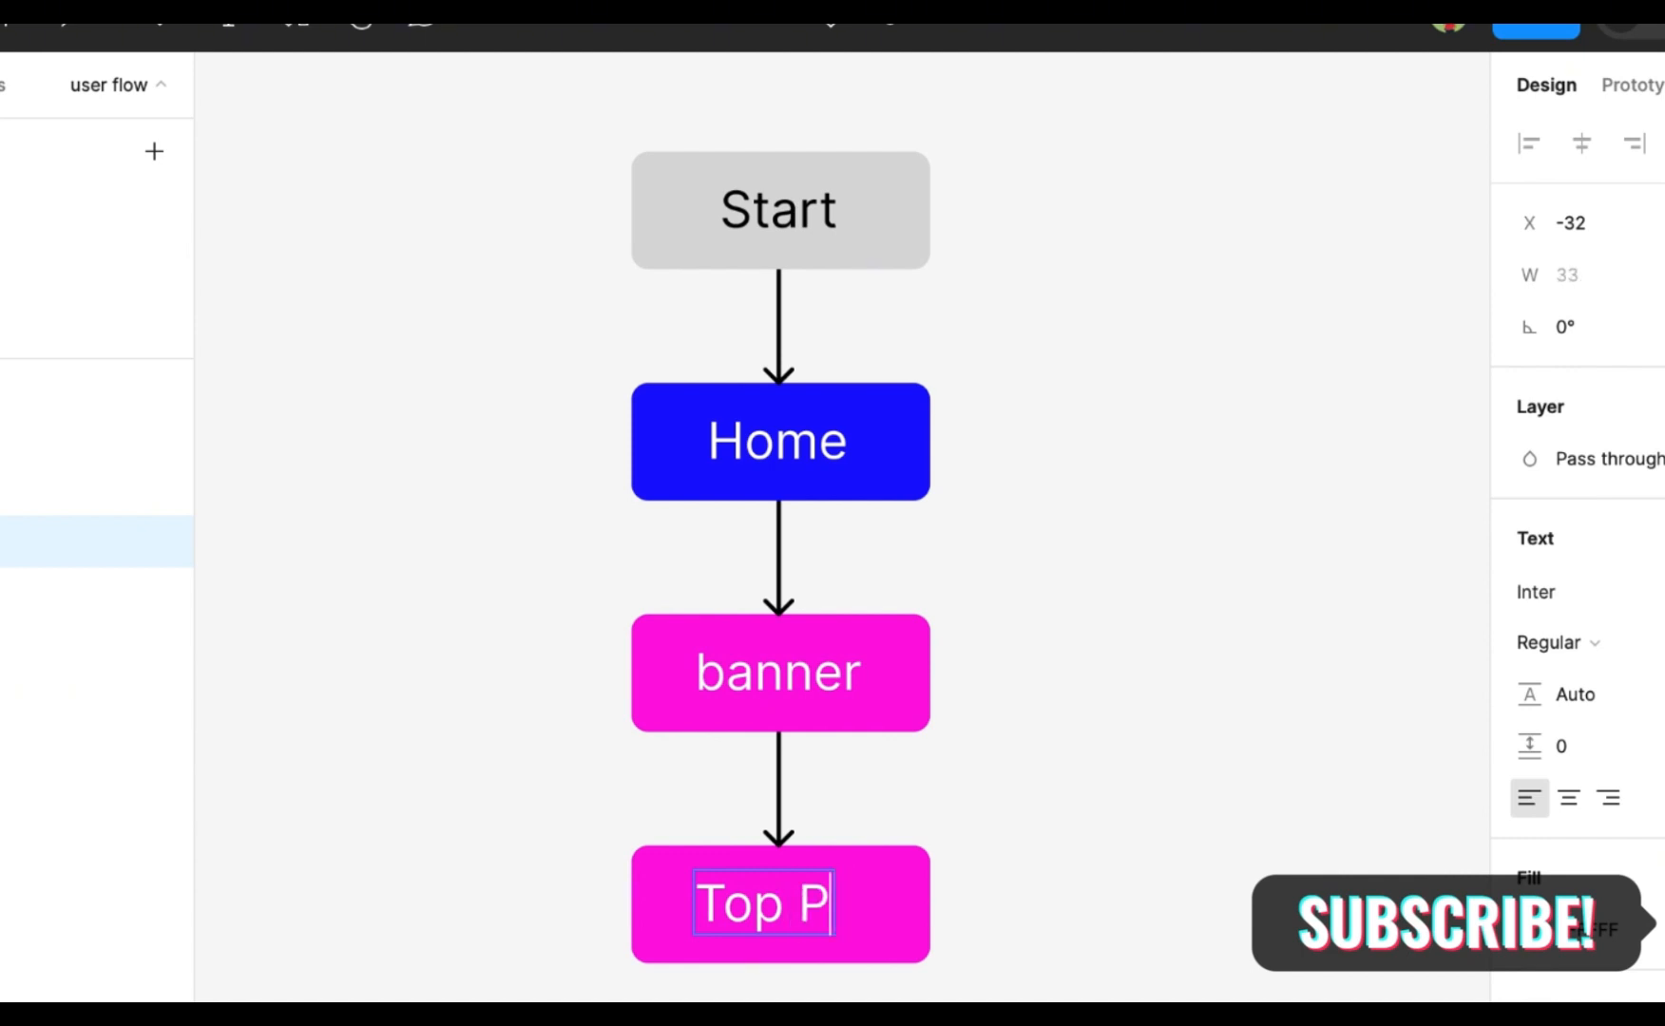
type("roc")
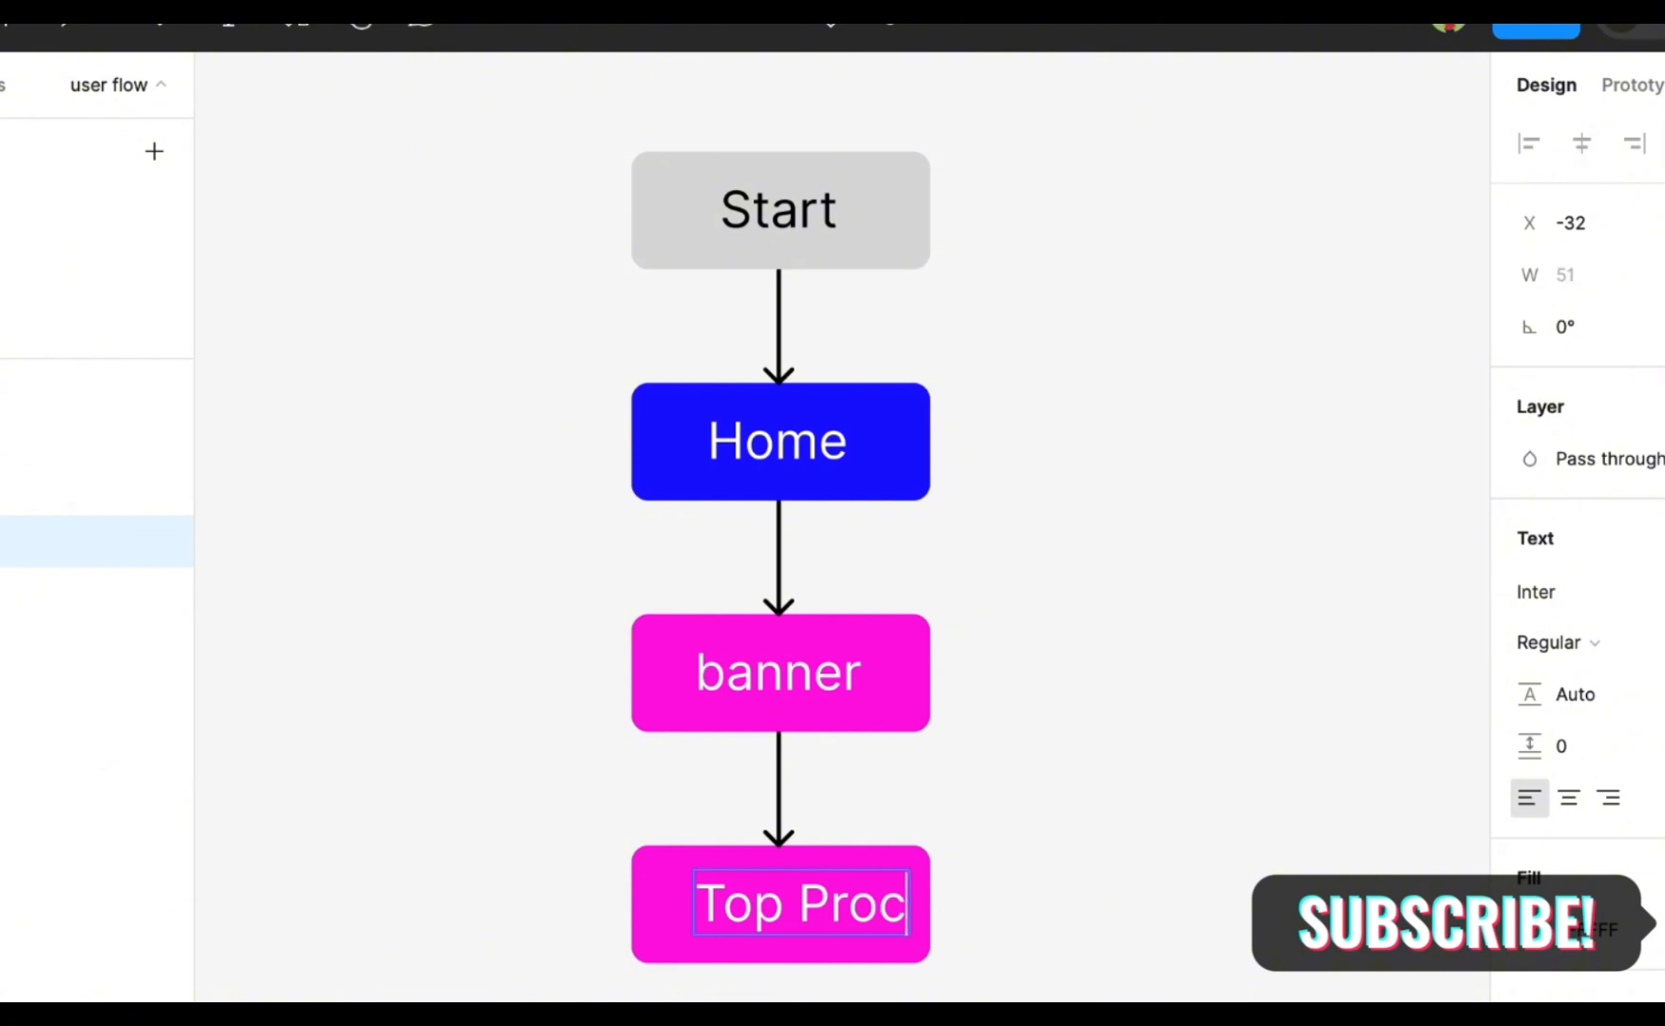
key("BackSpace")
type("duct")
key("Escape")
Widen the Top Product box on both sides to about 102 and center its label horizontally within it
left_click(898, 945)
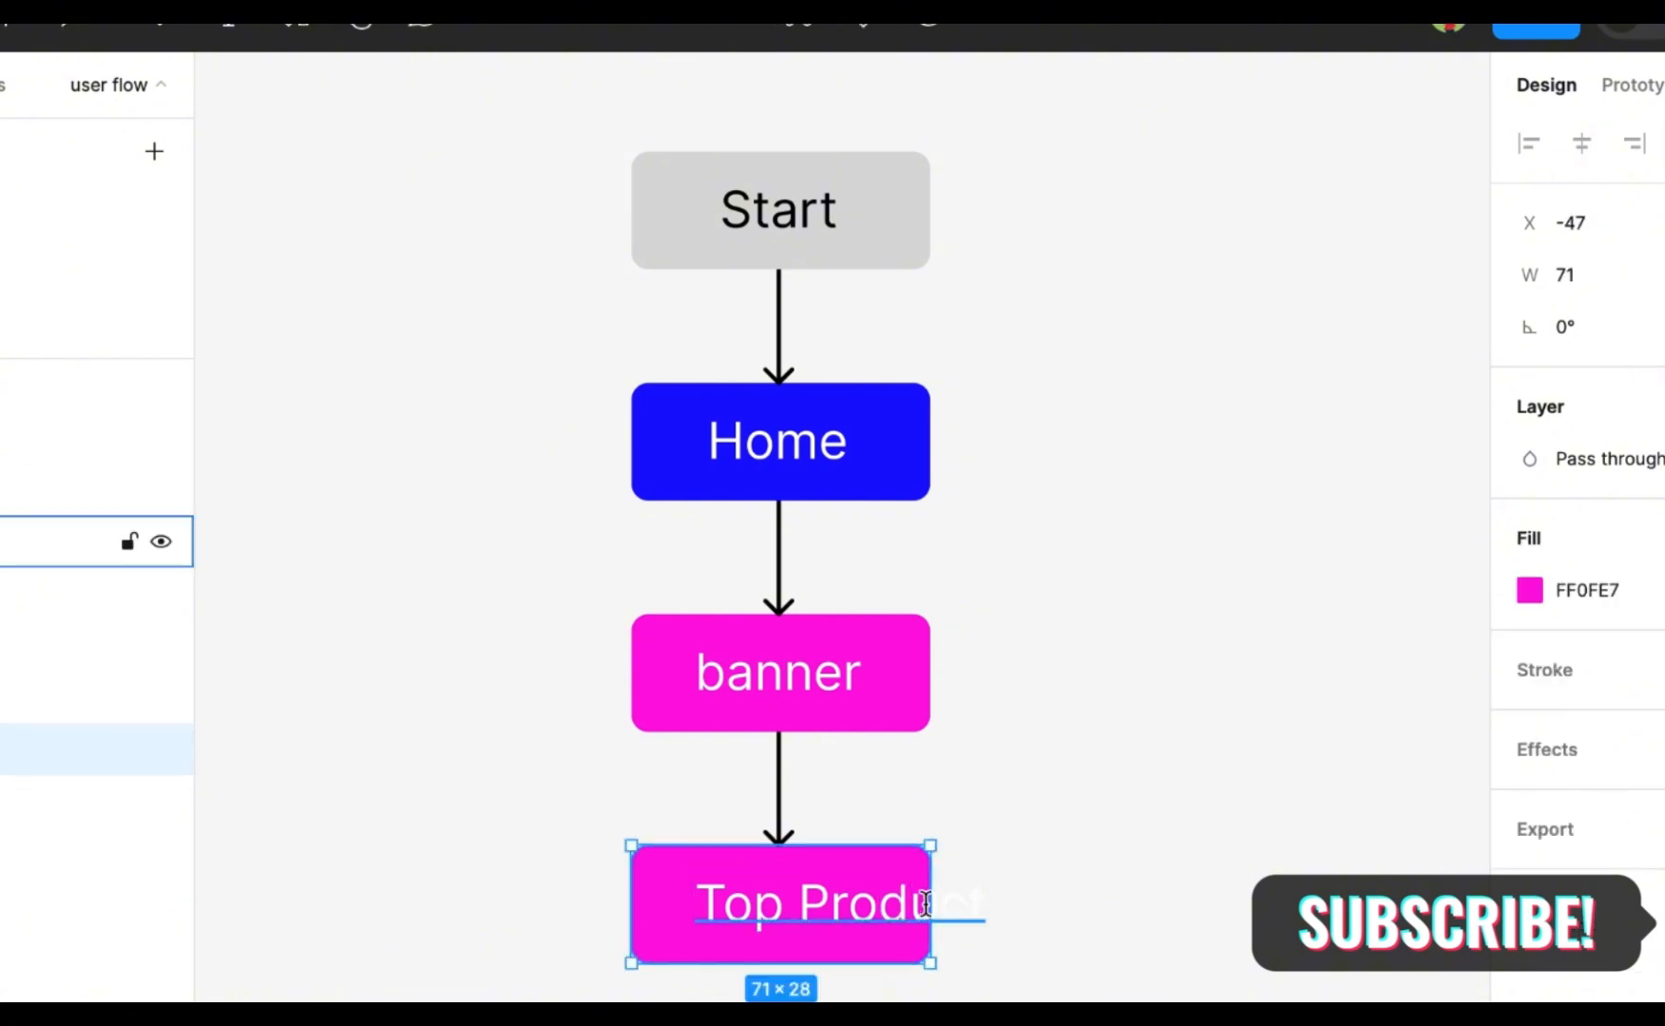
left_click_drag(930, 908, 1012, 915)
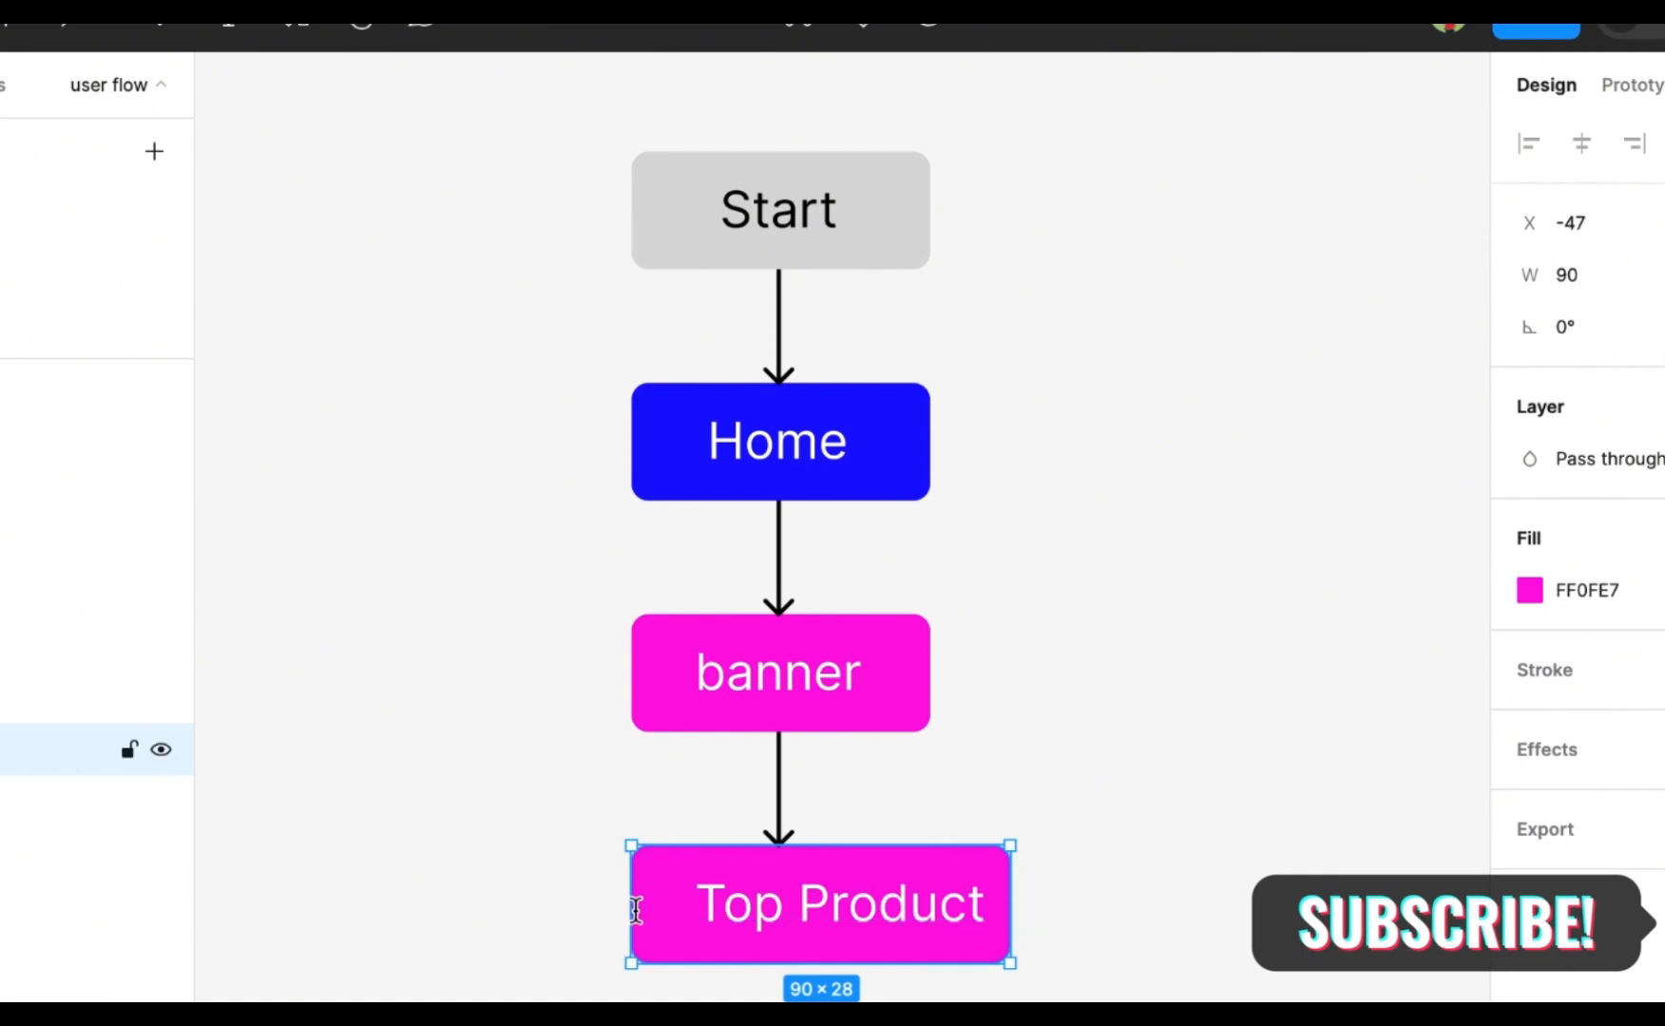
left_click_drag(632, 908, 587, 914)
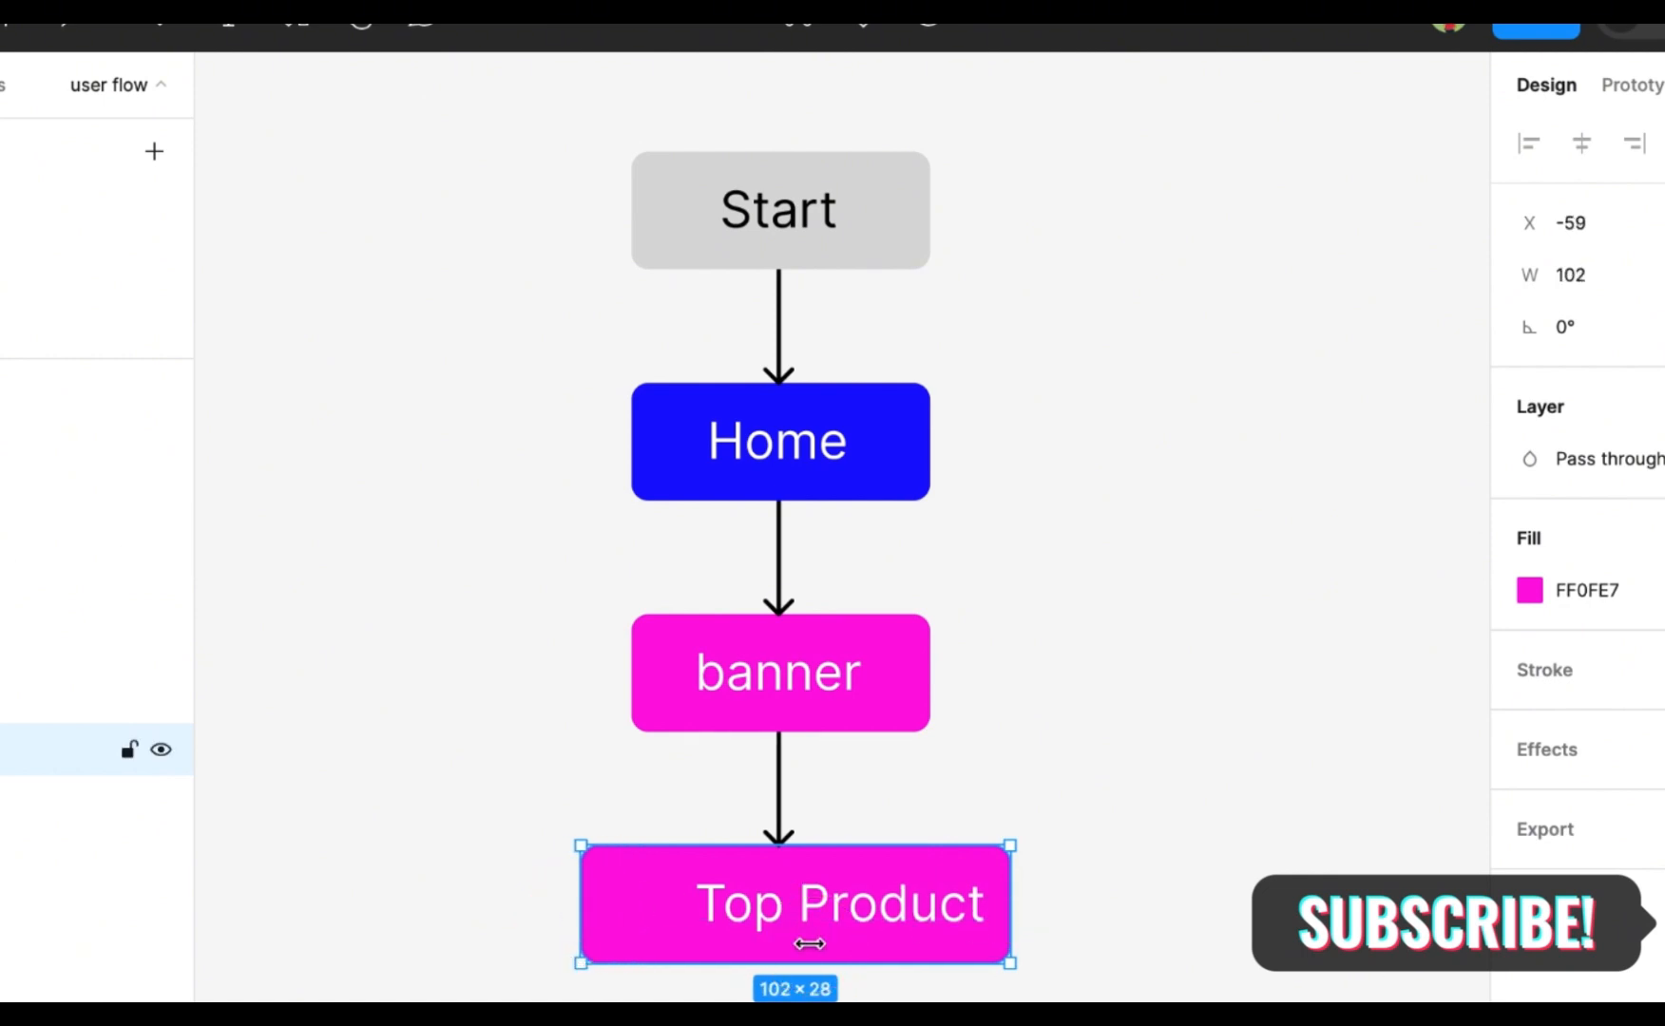
left_click(789, 927)
left_click(646, 935, "shift")
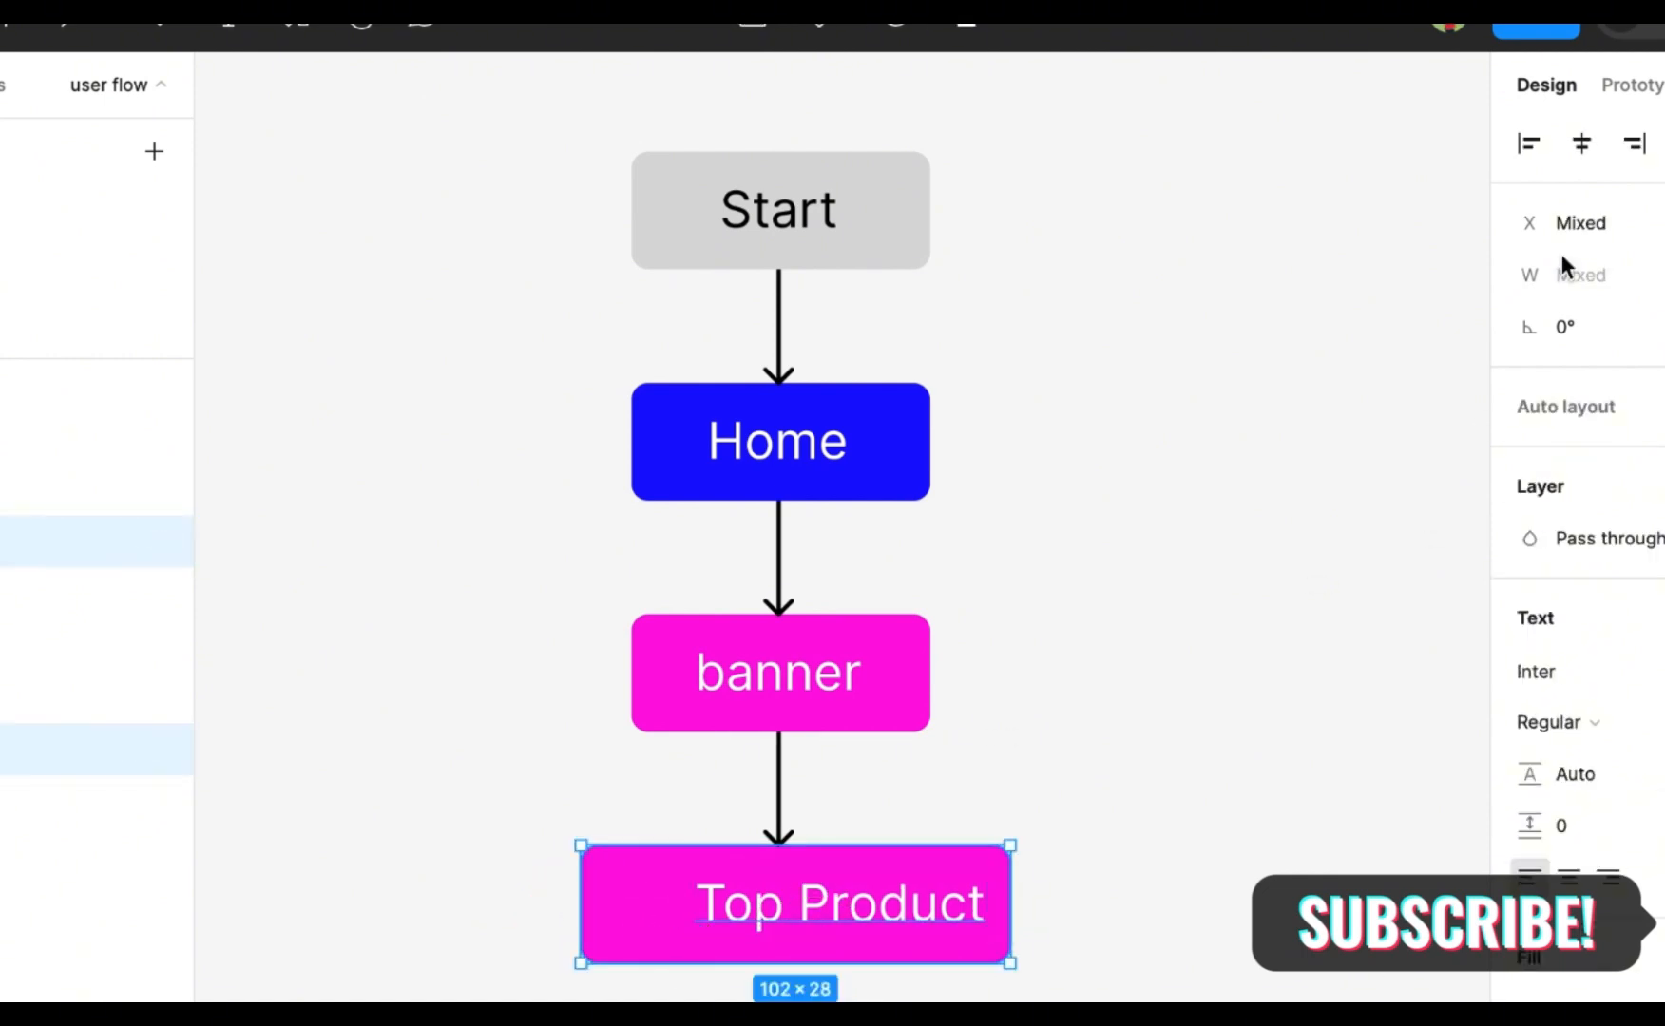
left_click(1581, 142)
left_click(1338, 490)
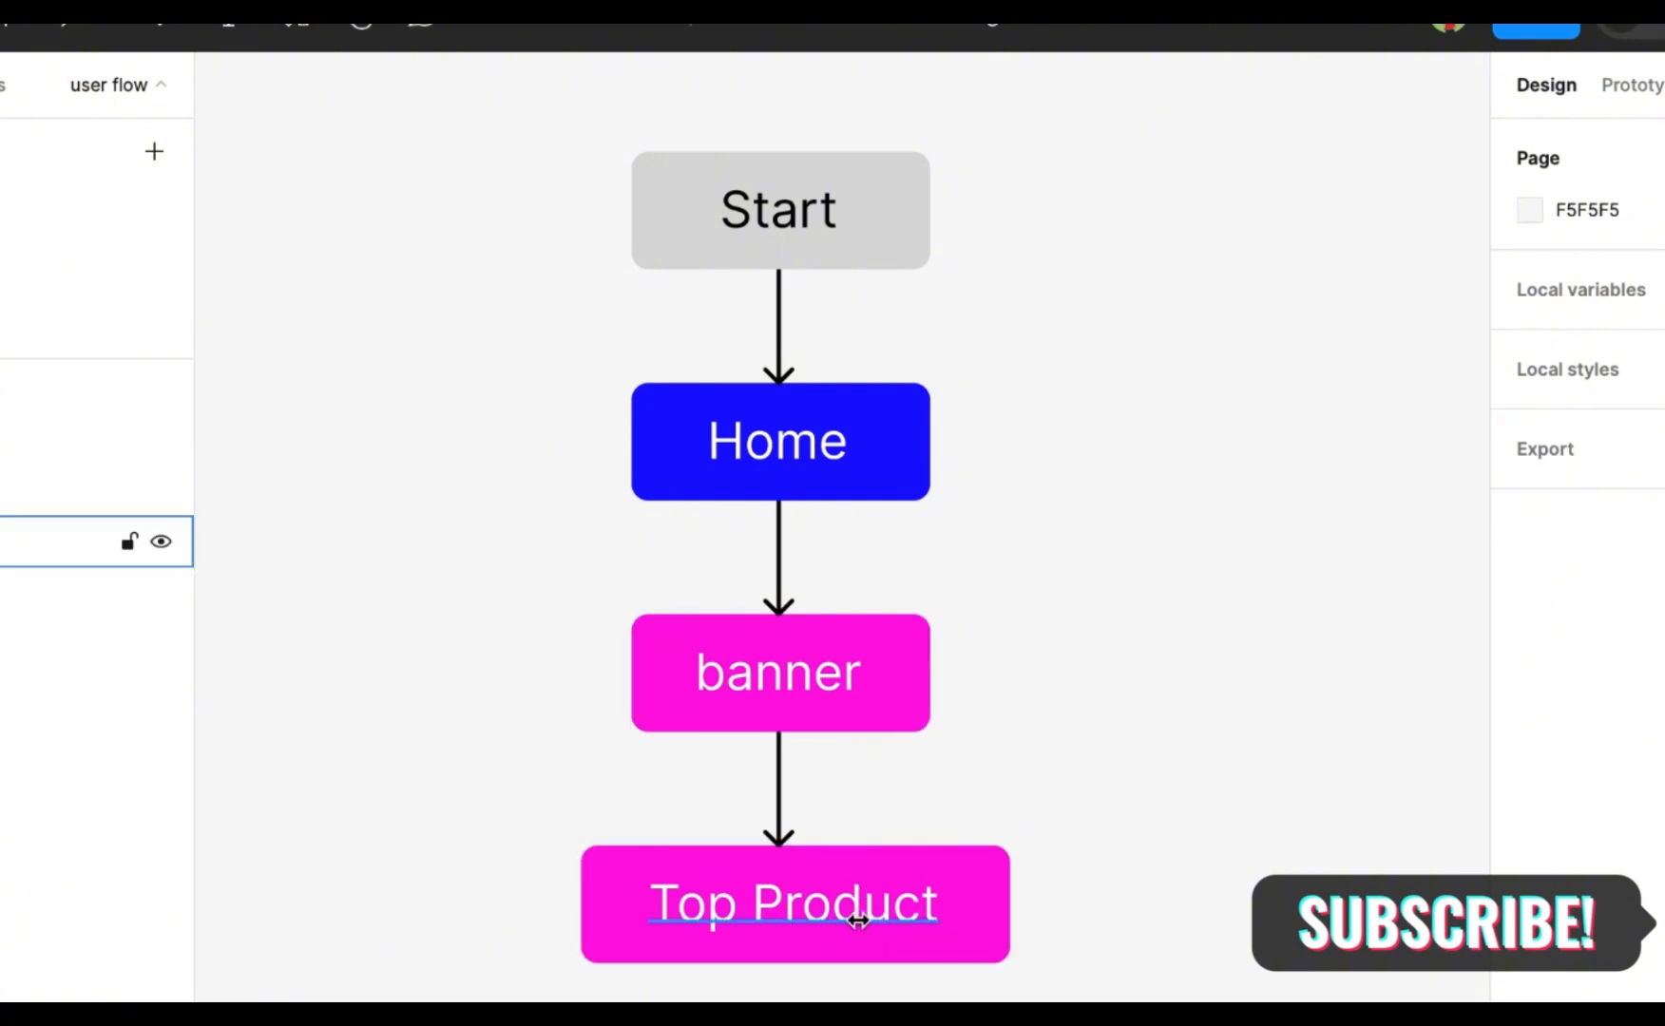
scroll(1006, 813, "down", 2)
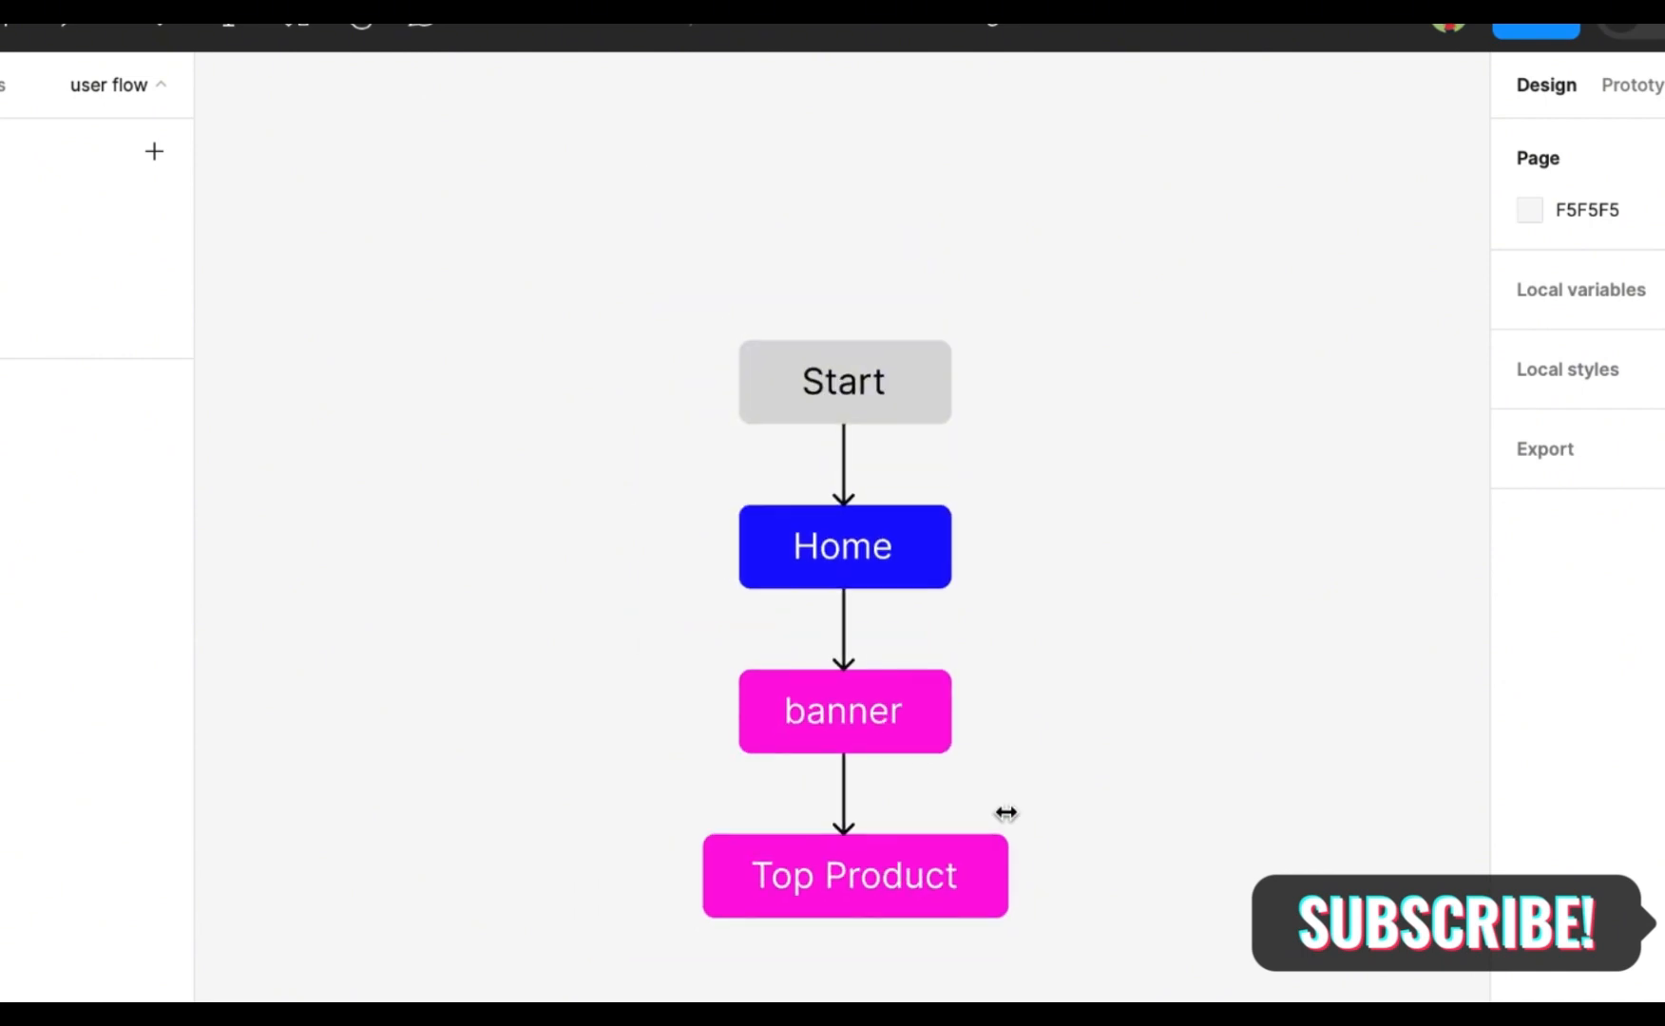
scroll(996, 817, "down", 2)
scroll(963, 824, "up", 2)
scroll(964, 826, "down", 2)
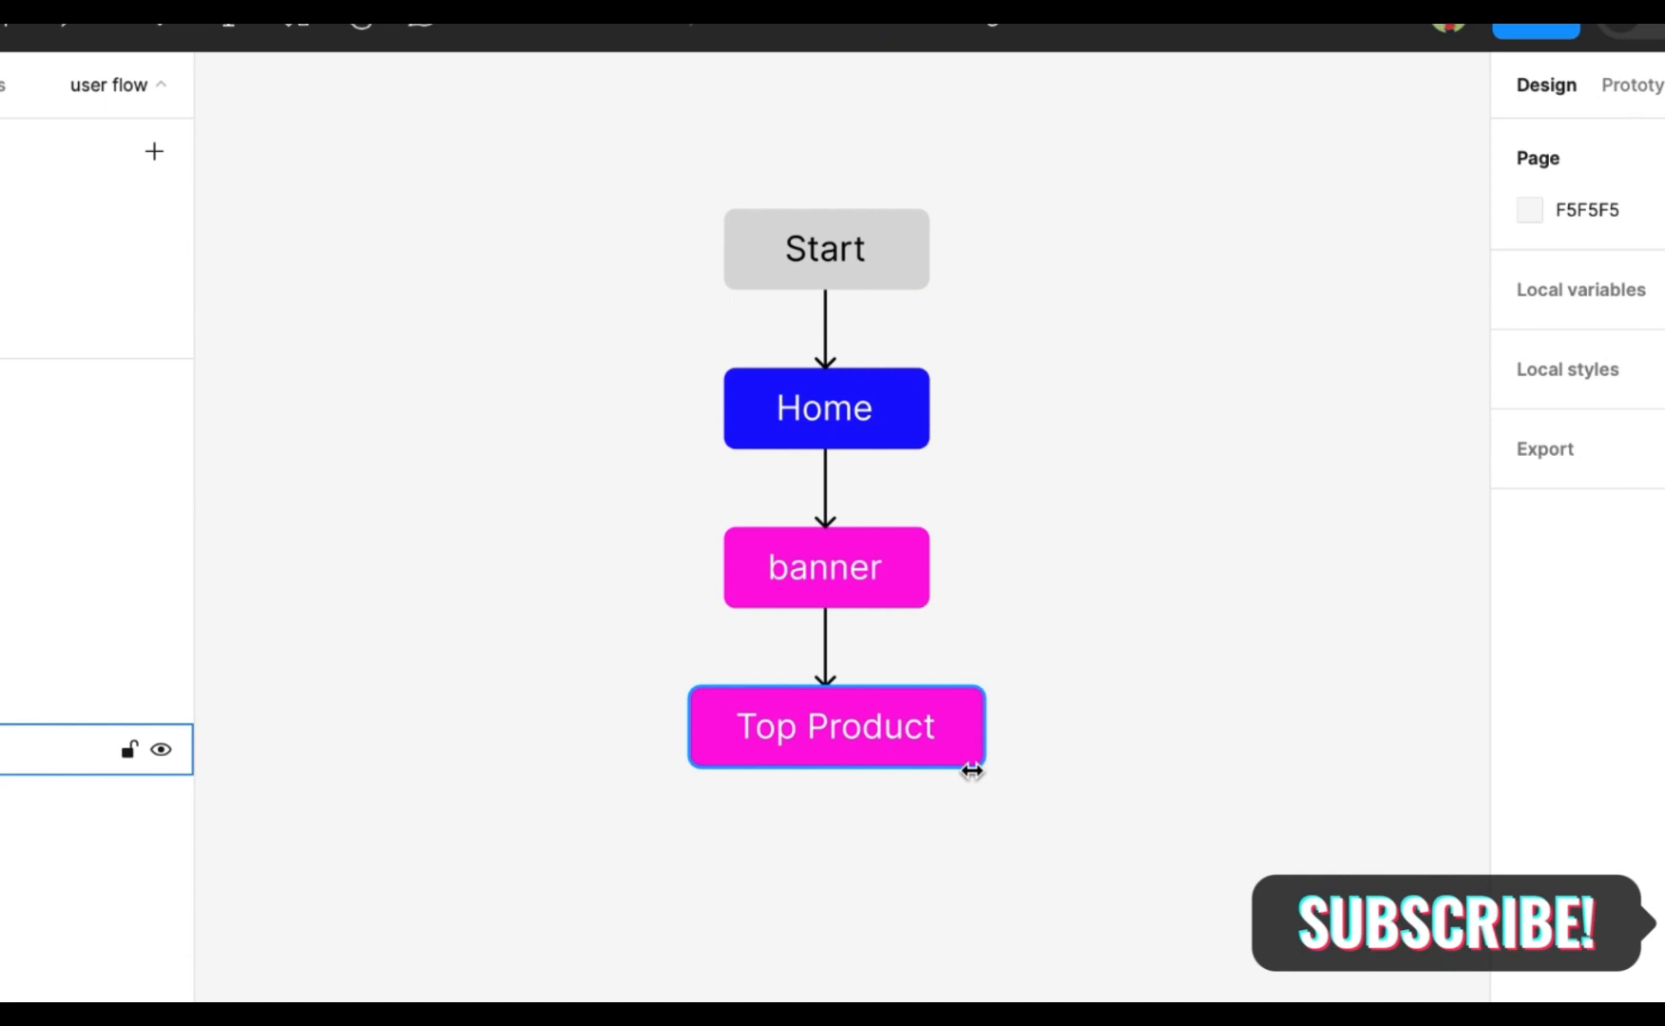
scroll(910, 688, "up", 2)
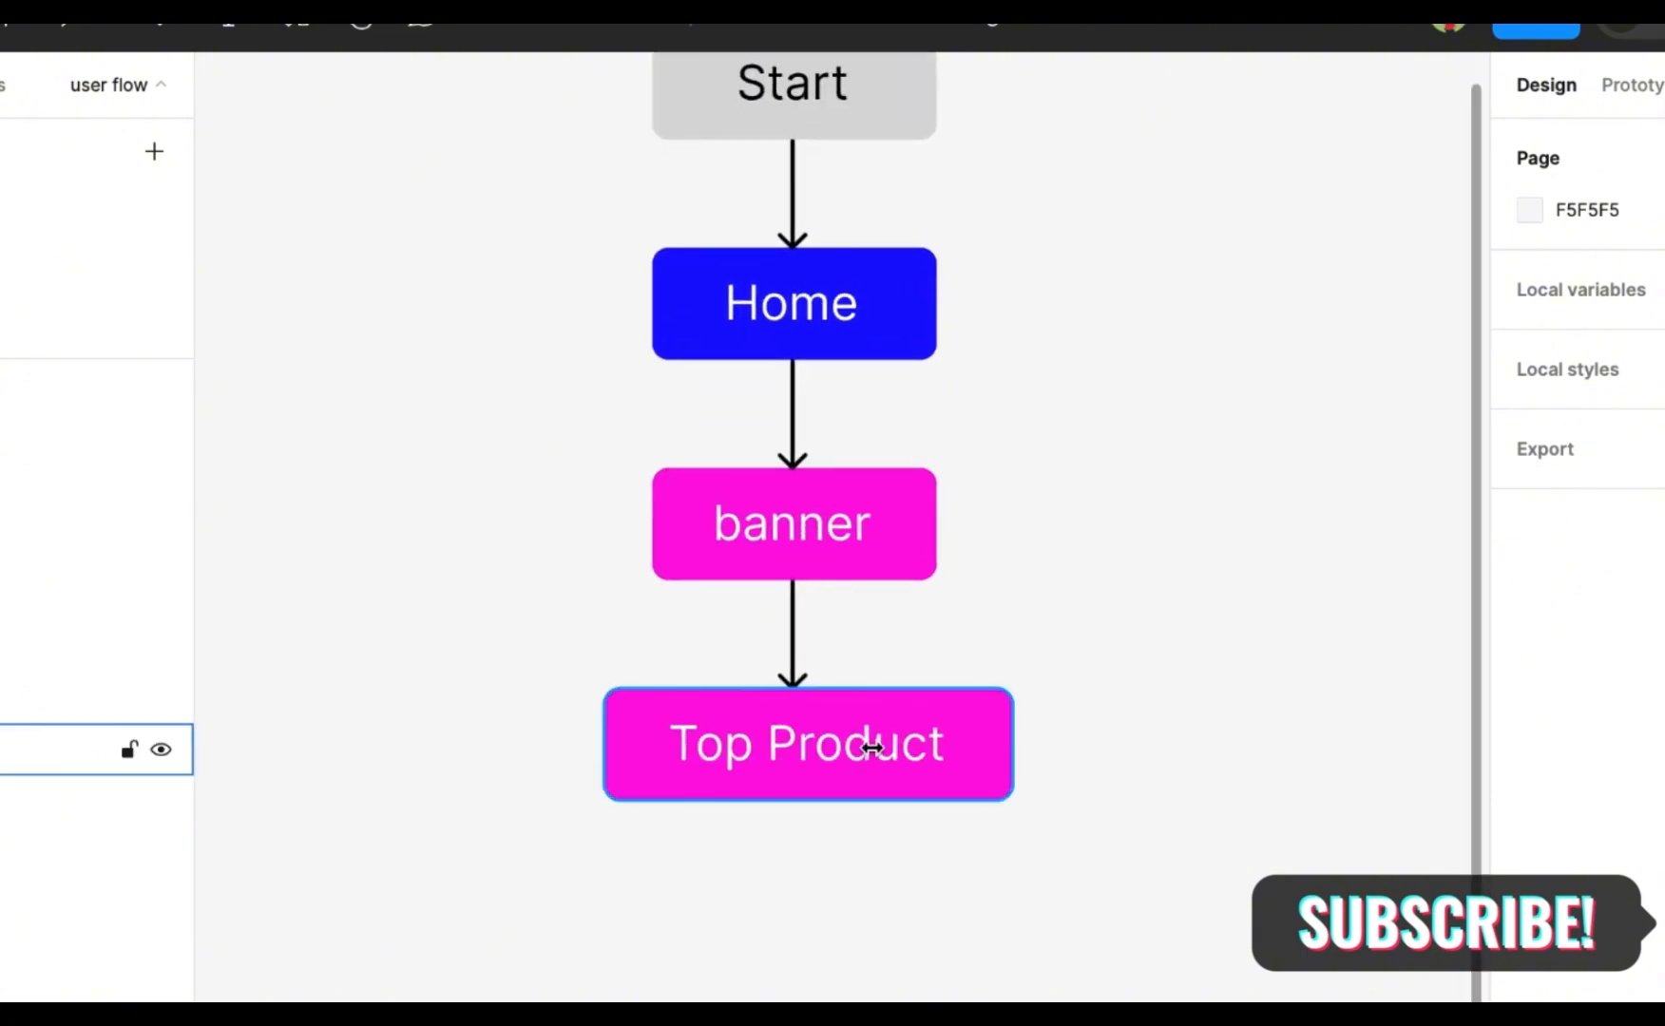
scroll(968, 817, "down", 2)
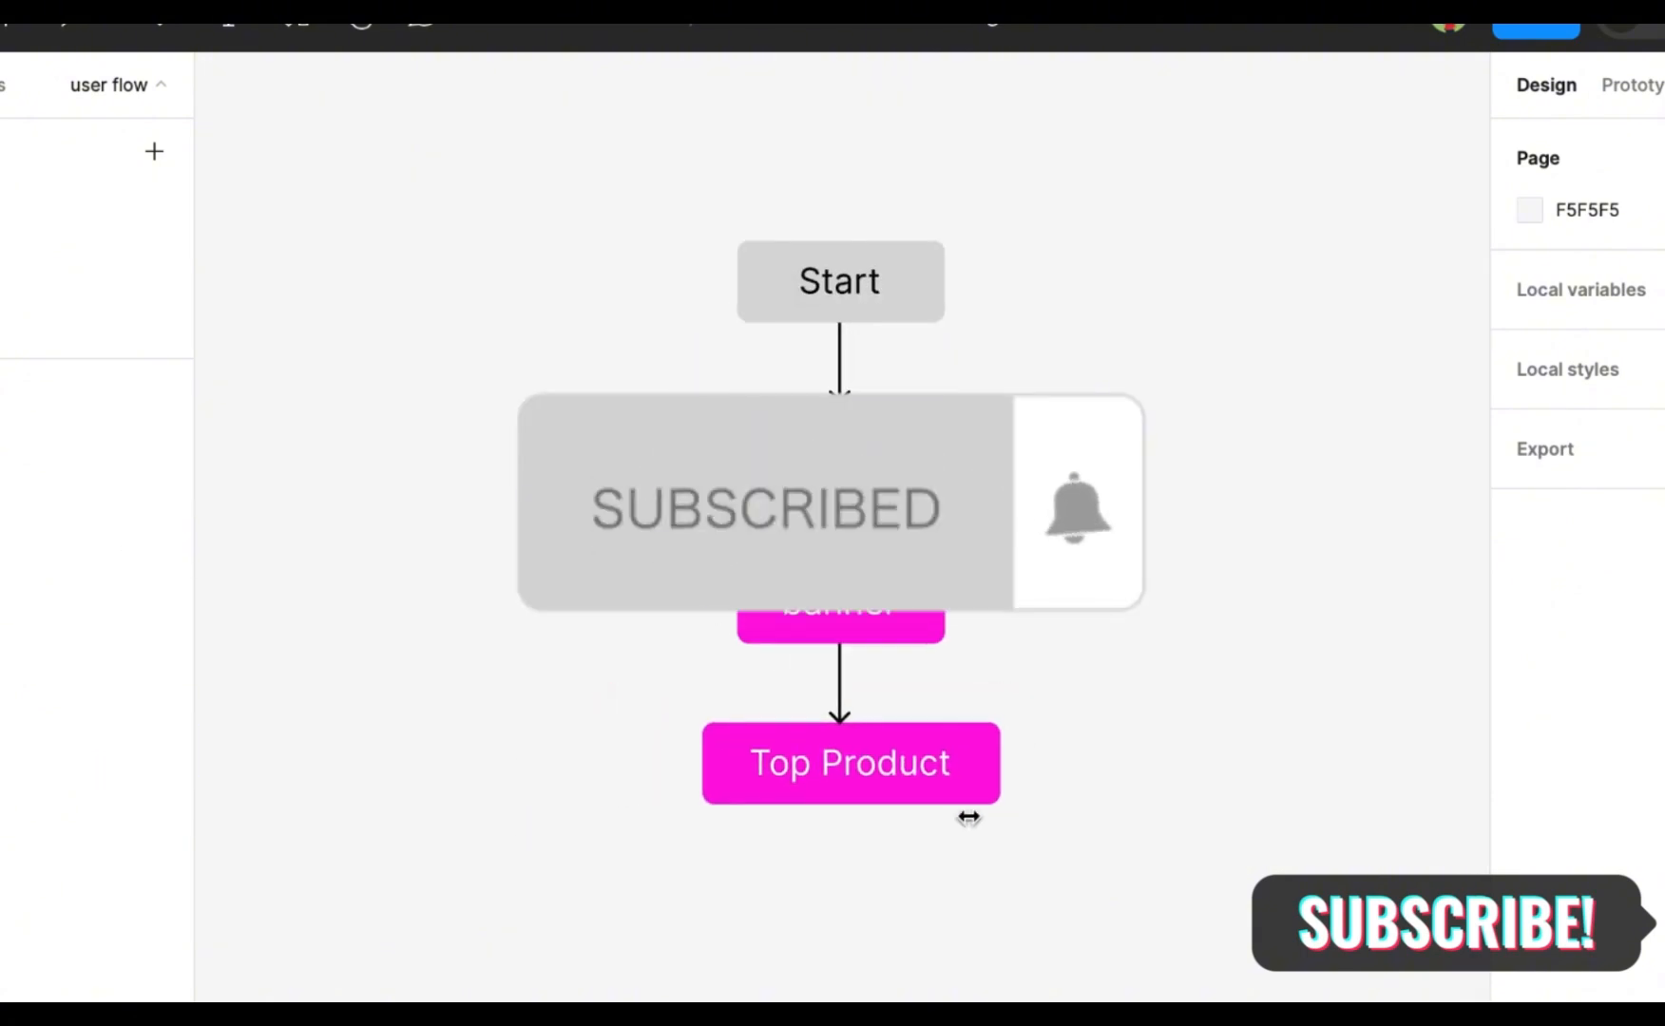
left_click(963, 784)
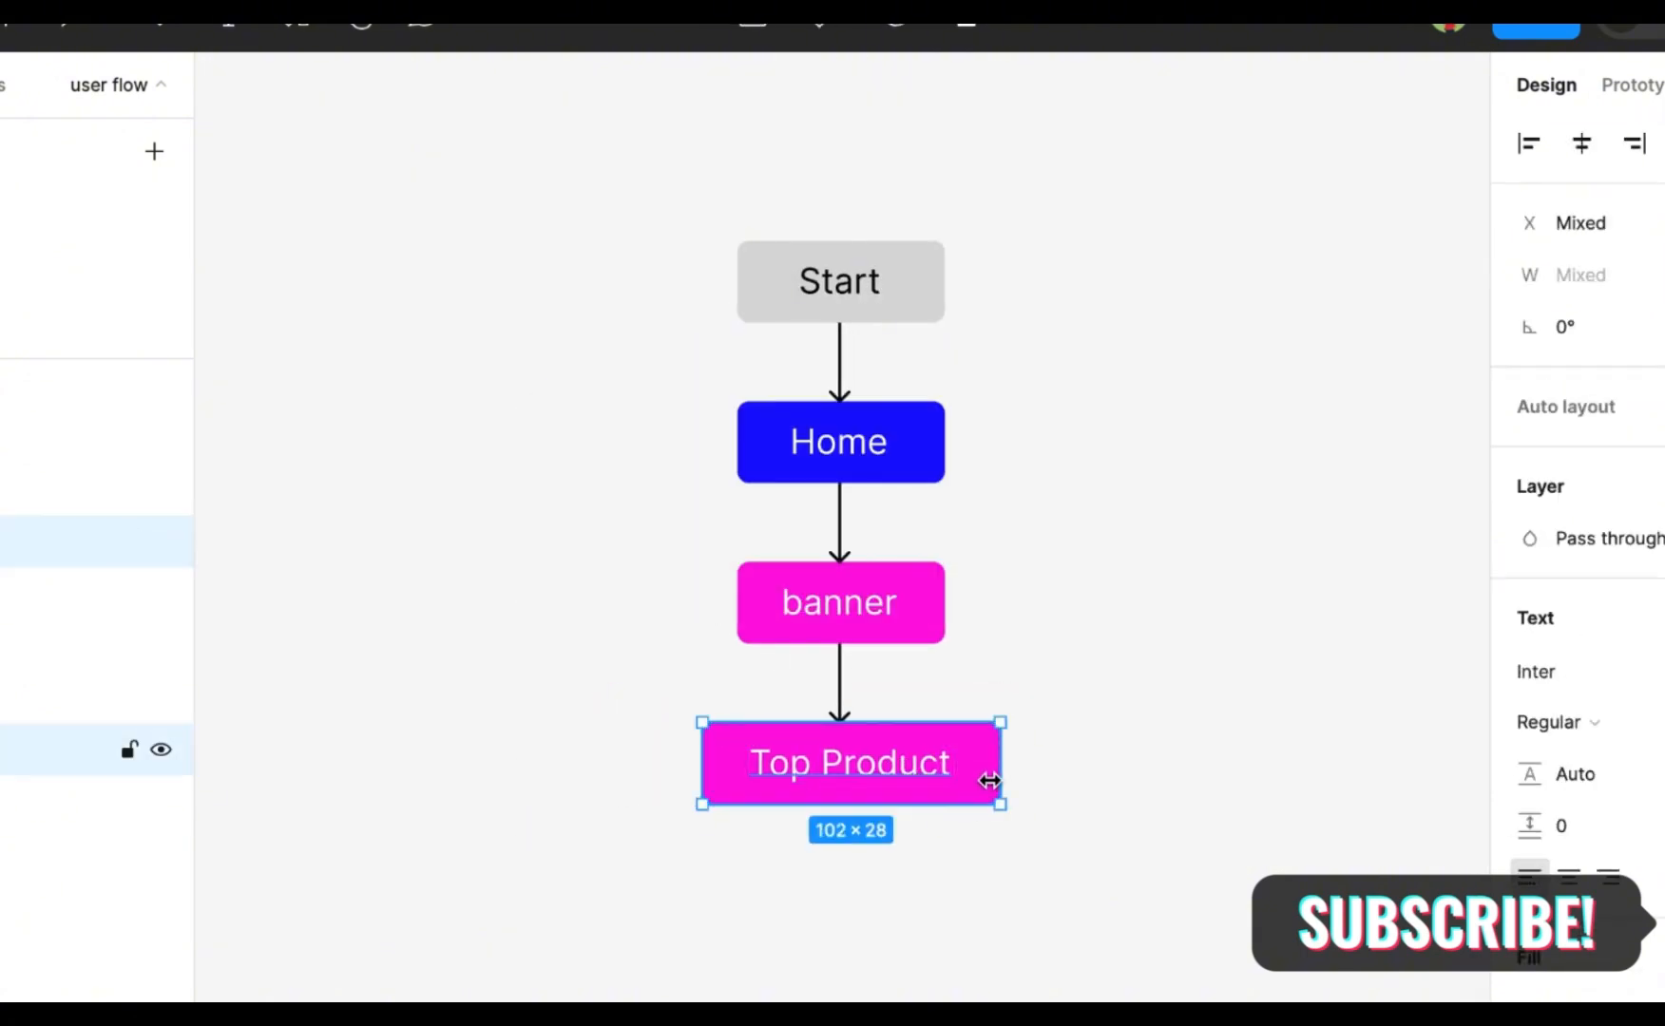
left_click(1581, 152)
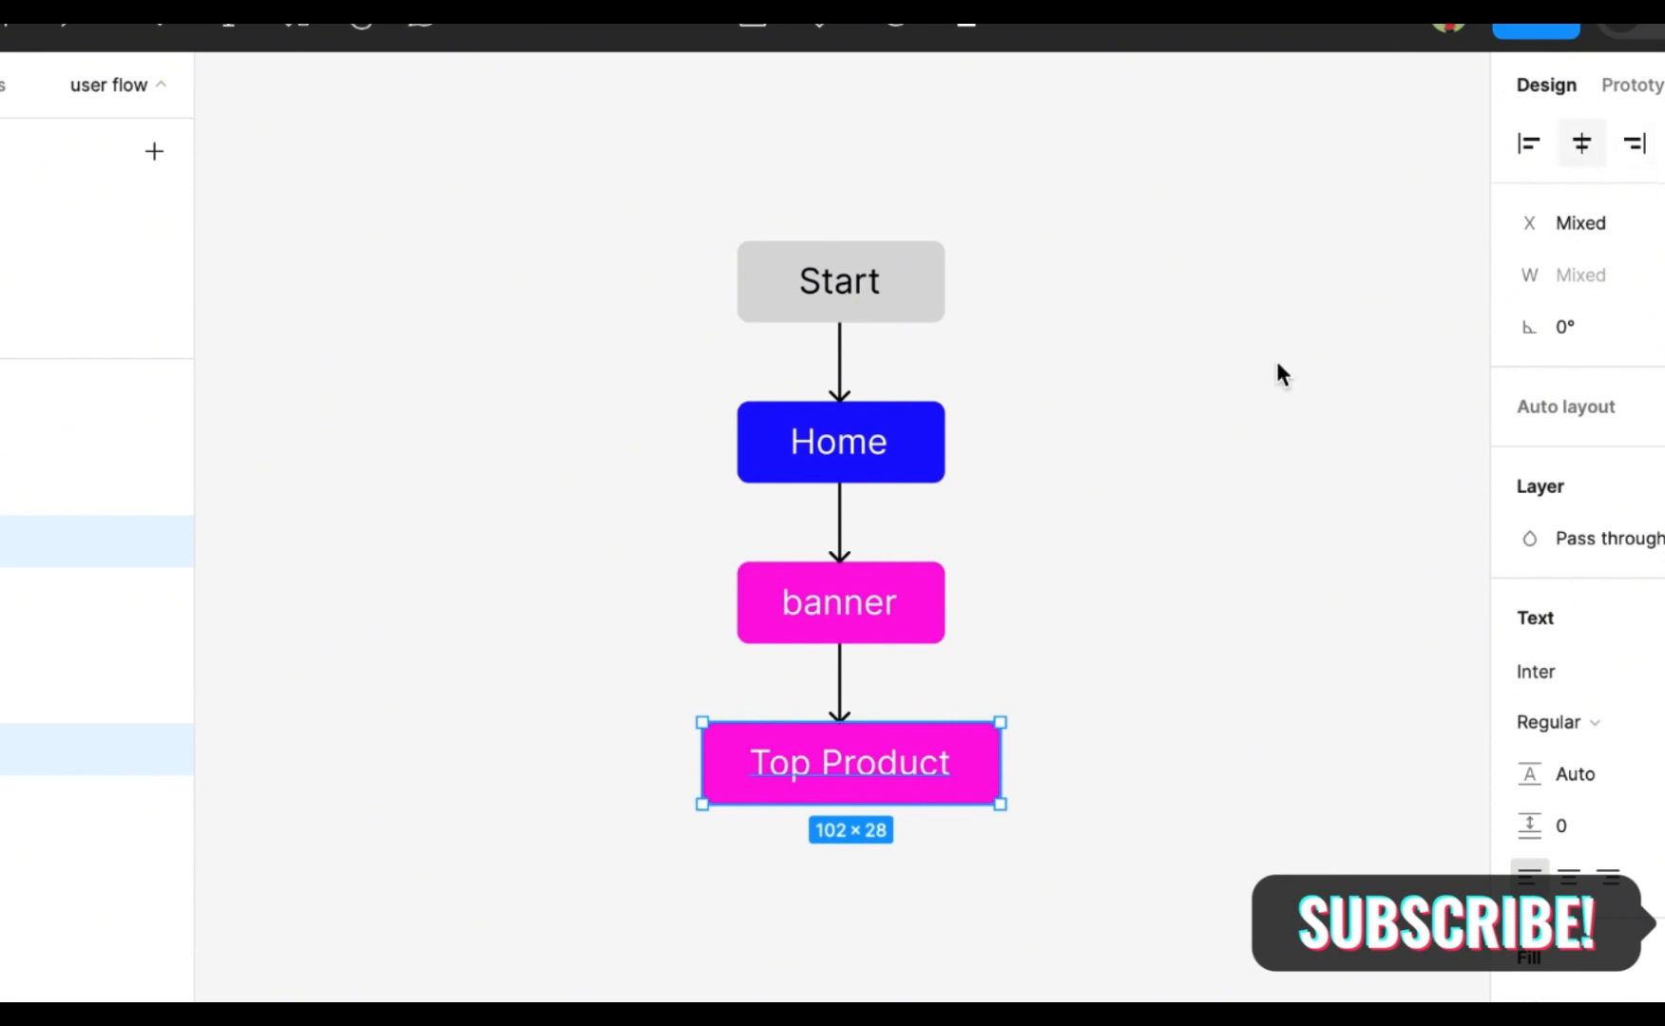
left_click(1103, 504)
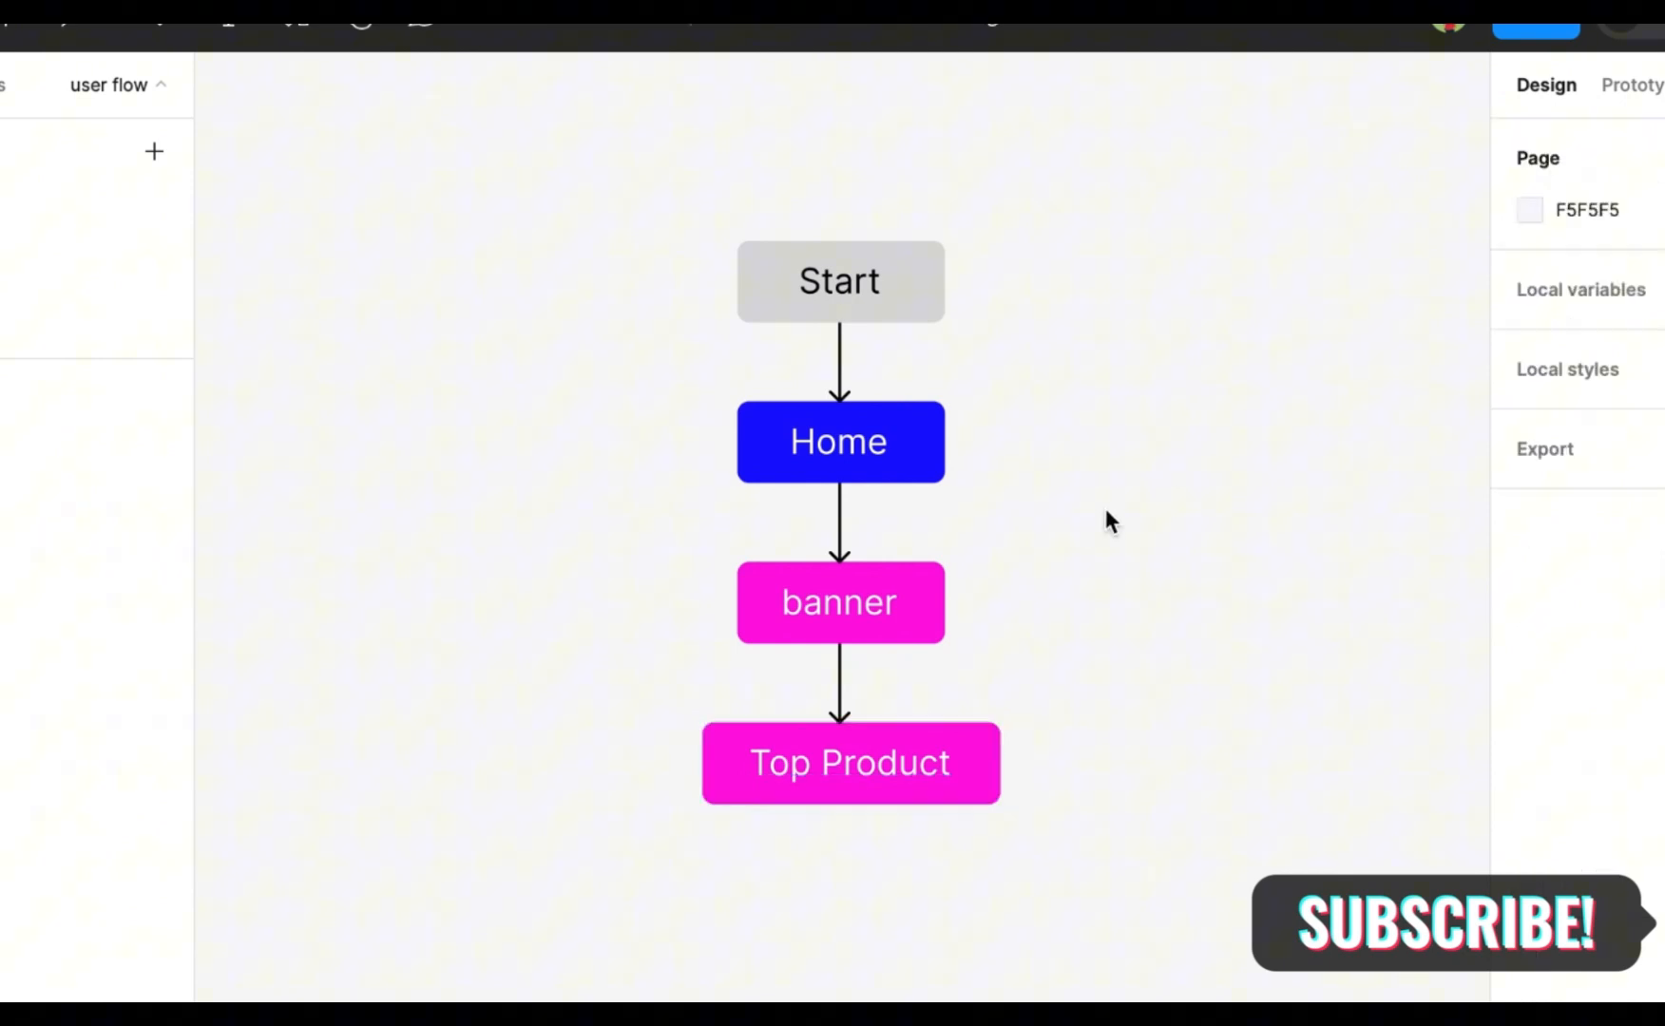
left_click(867, 781)
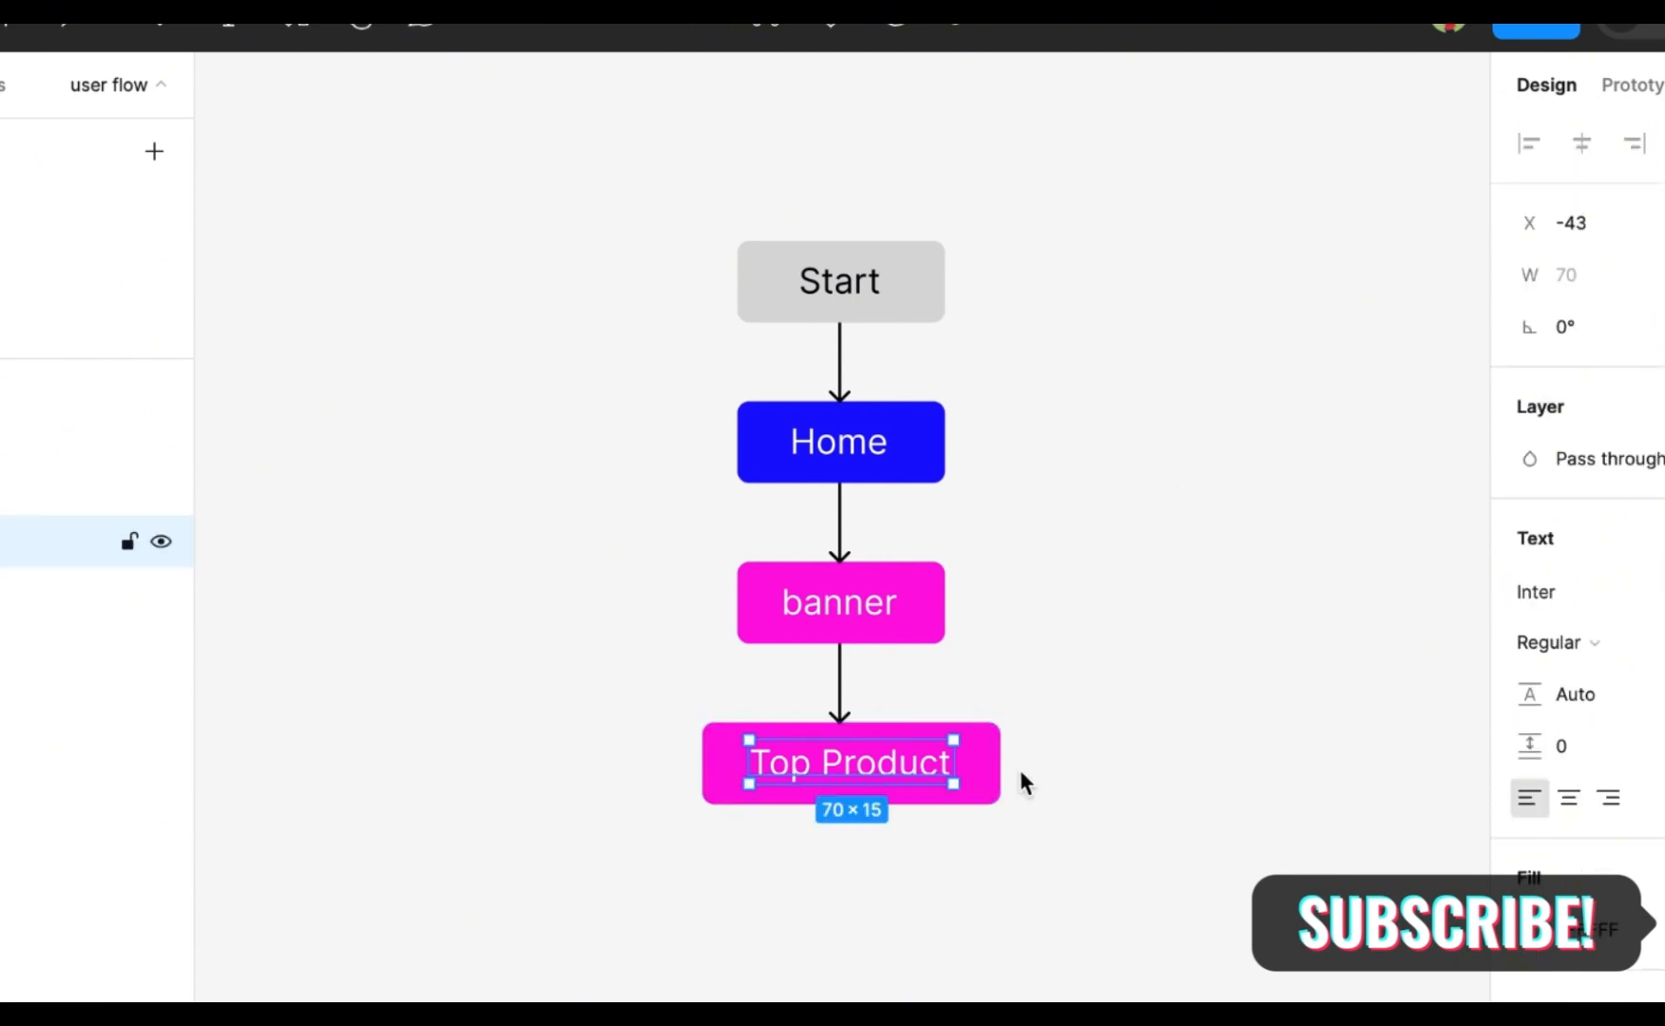
left_click(994, 780, "shift")
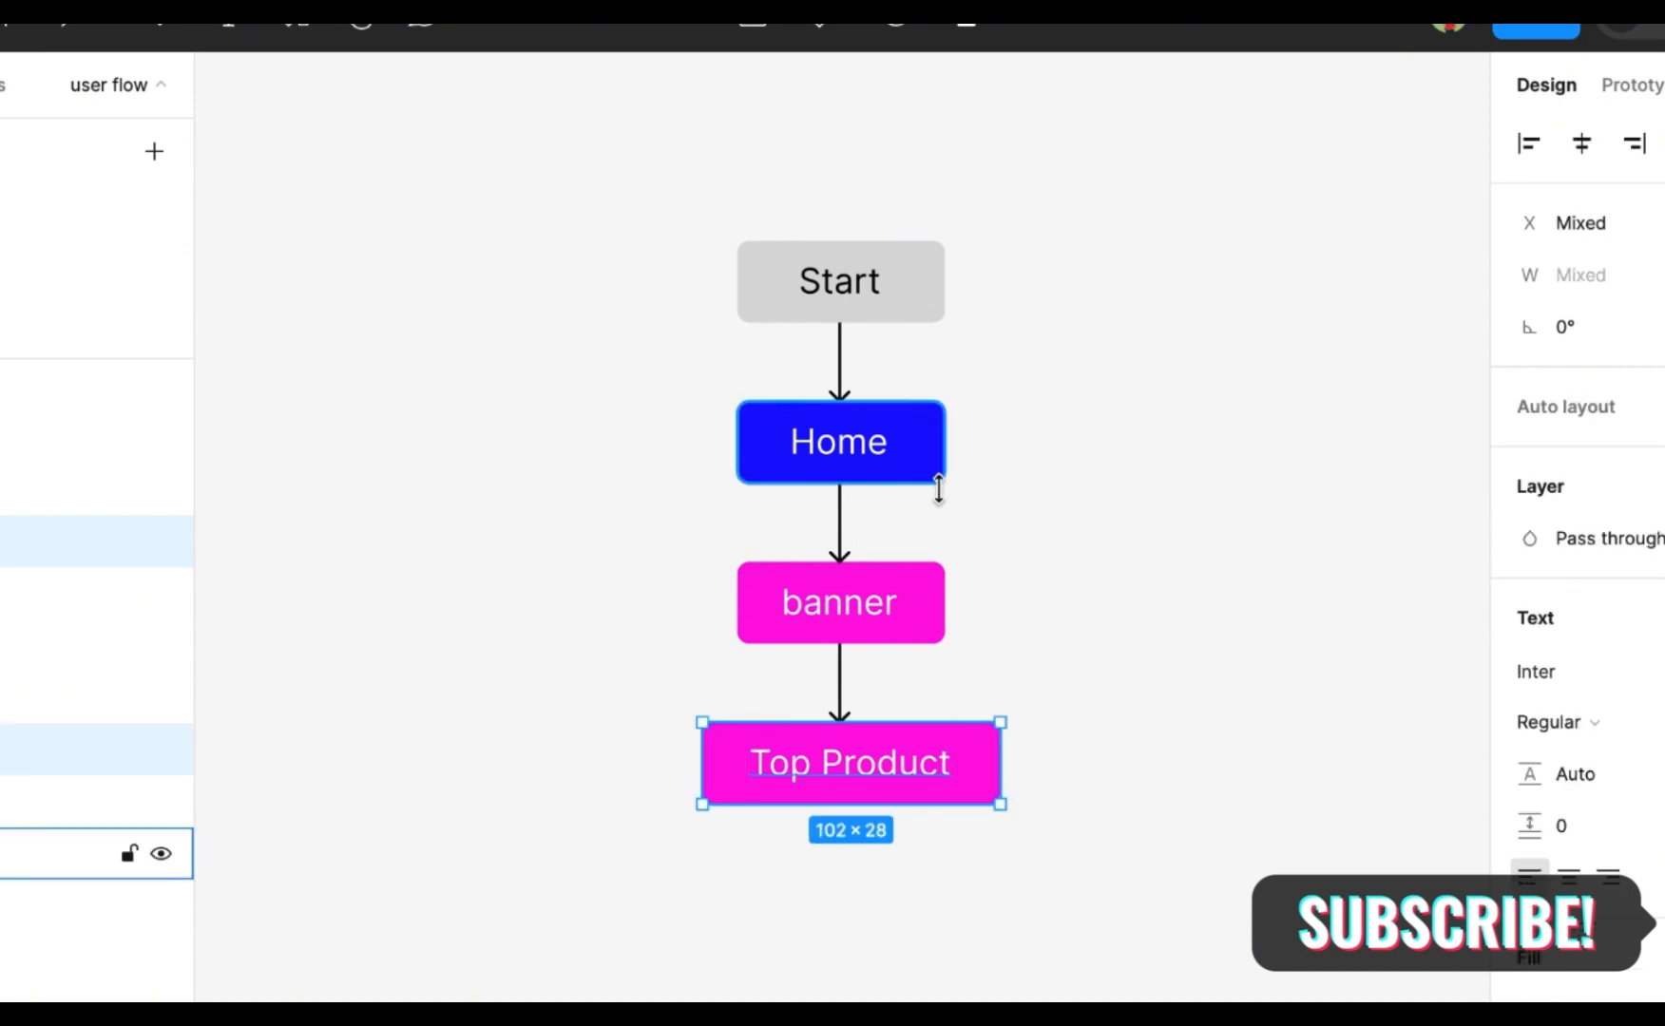
left_click_drag(867, 830, 859, 897)
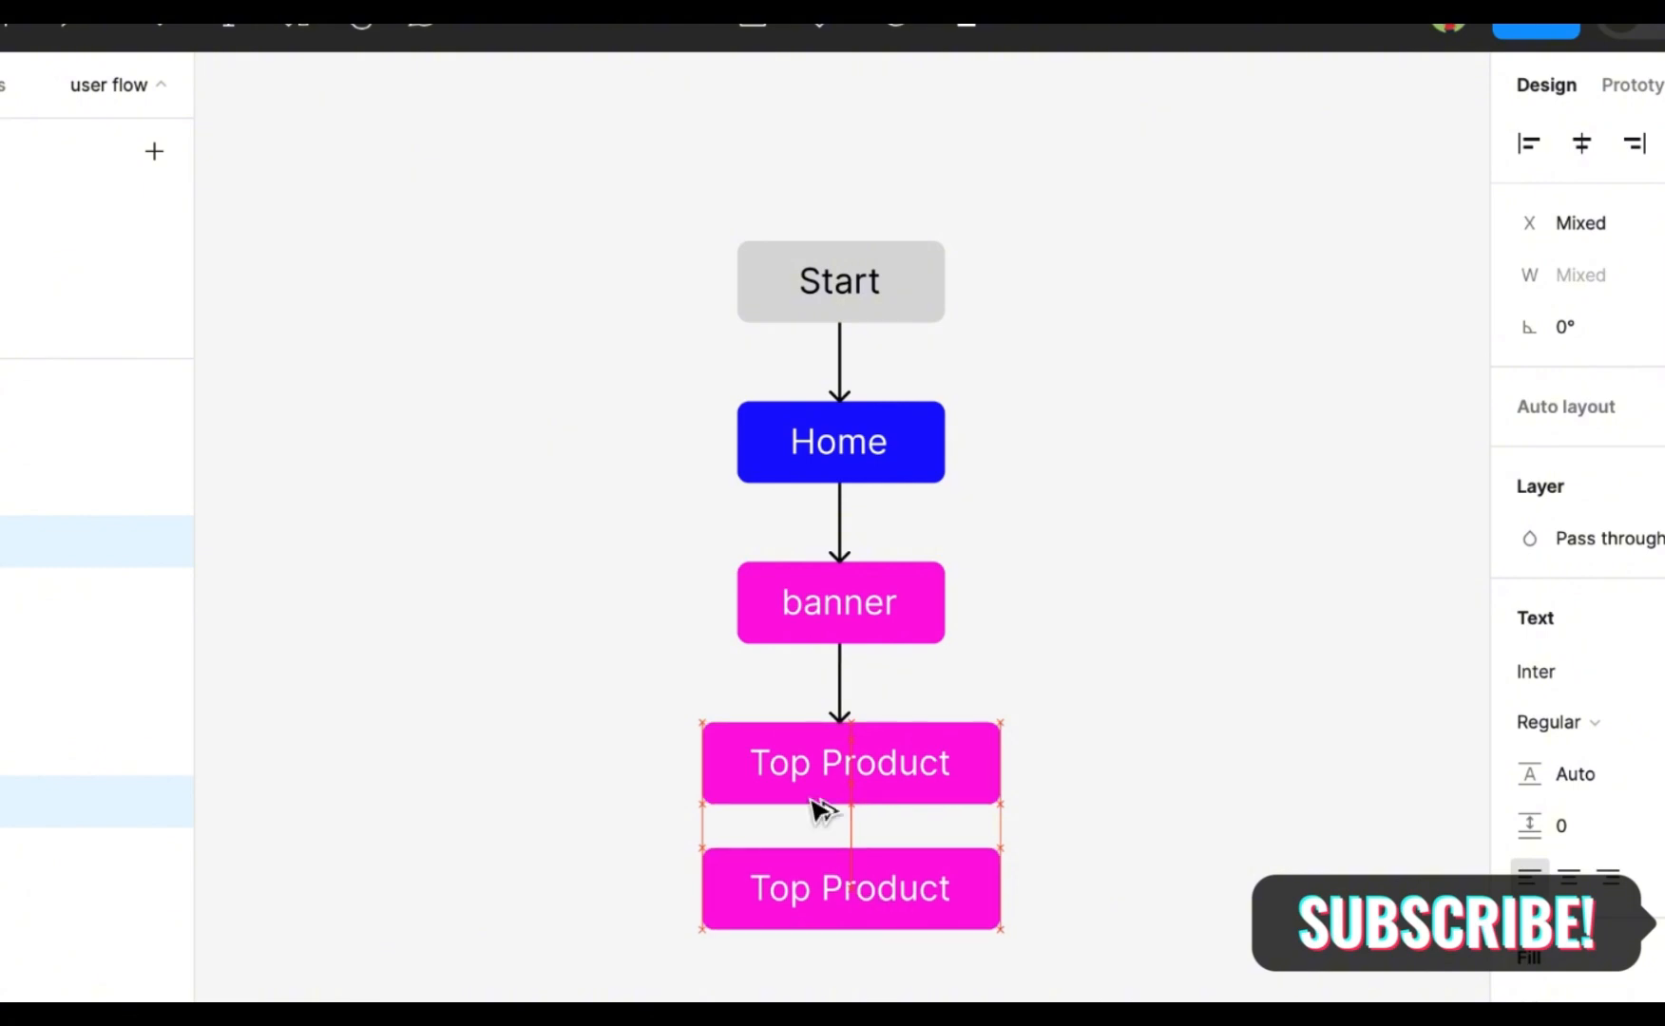
key("ctrl+z")
Duplicate the Top Product box with its incoming arrow directly below and change the copy's label to "Product"
left_click_drag(674, 665, 1003, 816)
left_click_drag(851, 843, 853, 929)
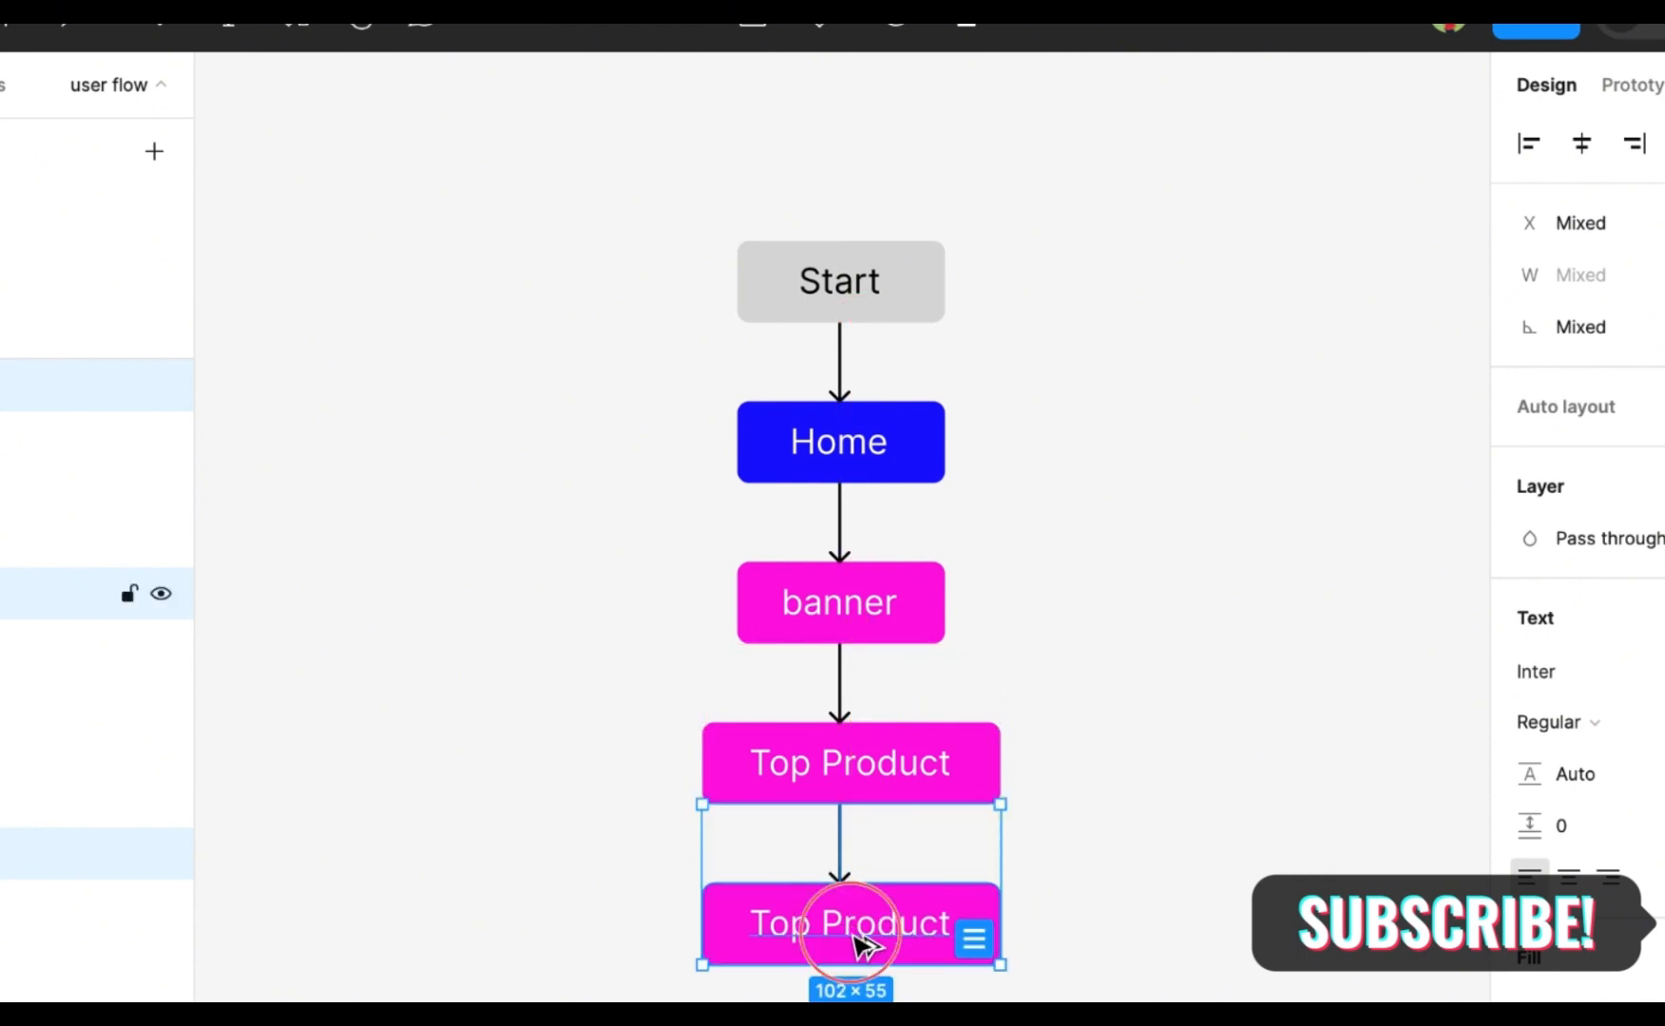
double_click(851, 935)
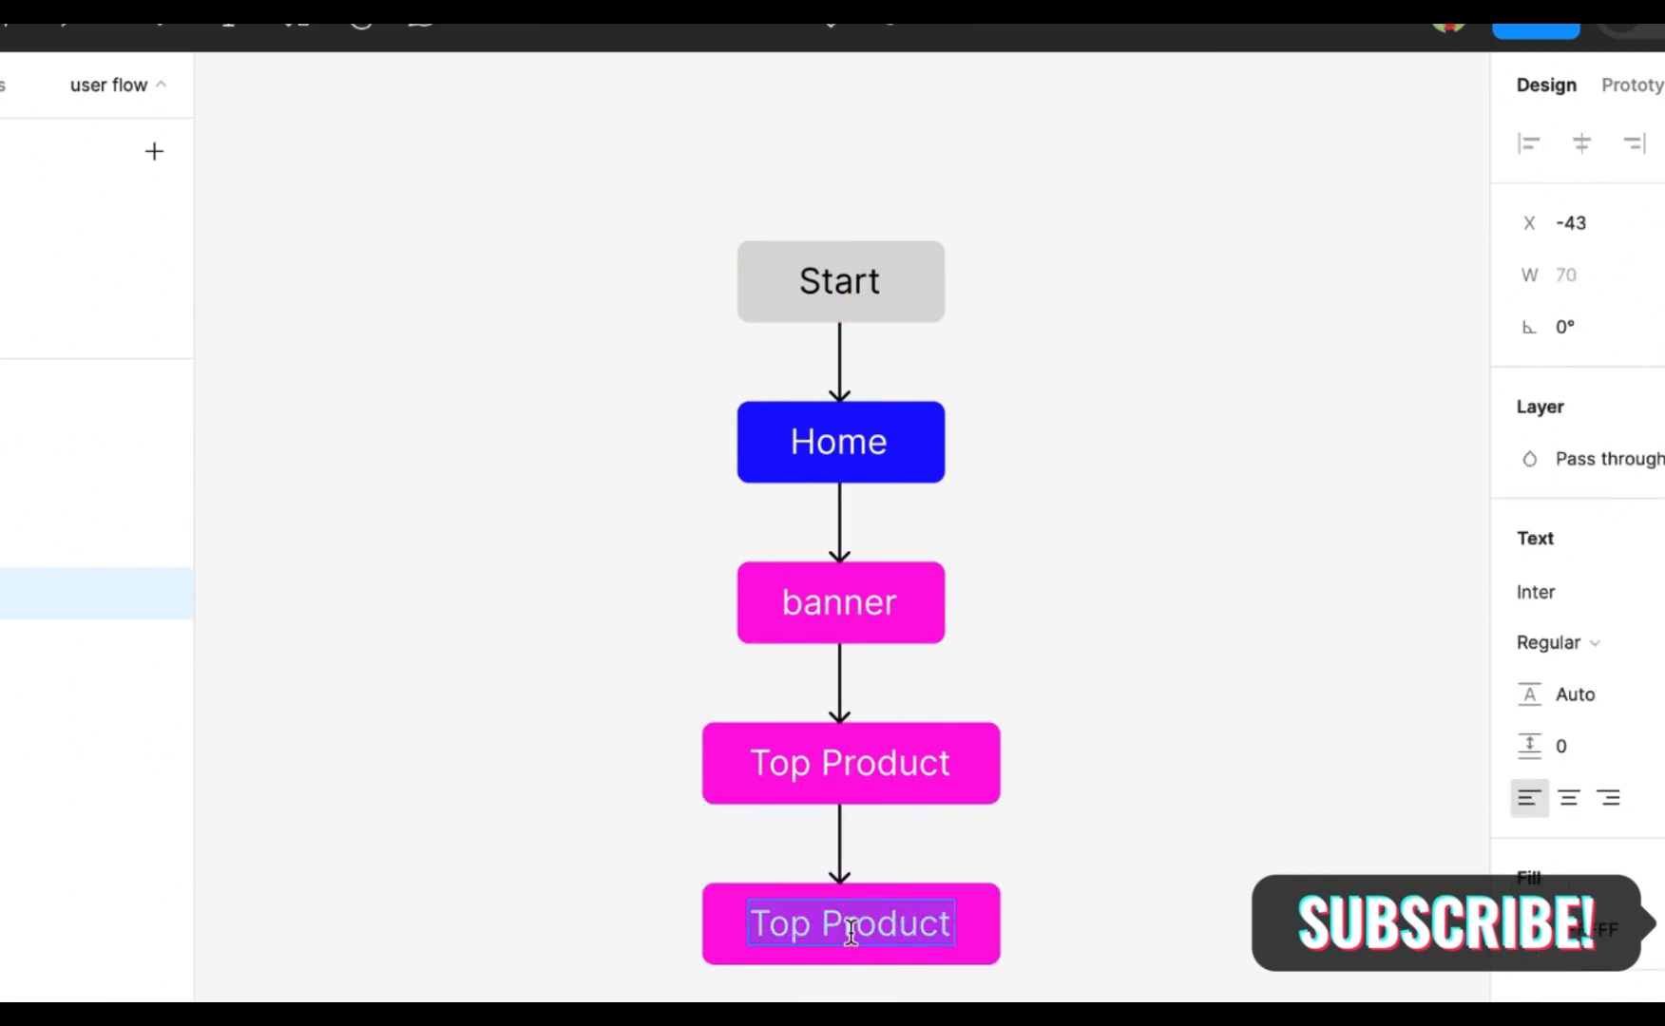
type("Prod")
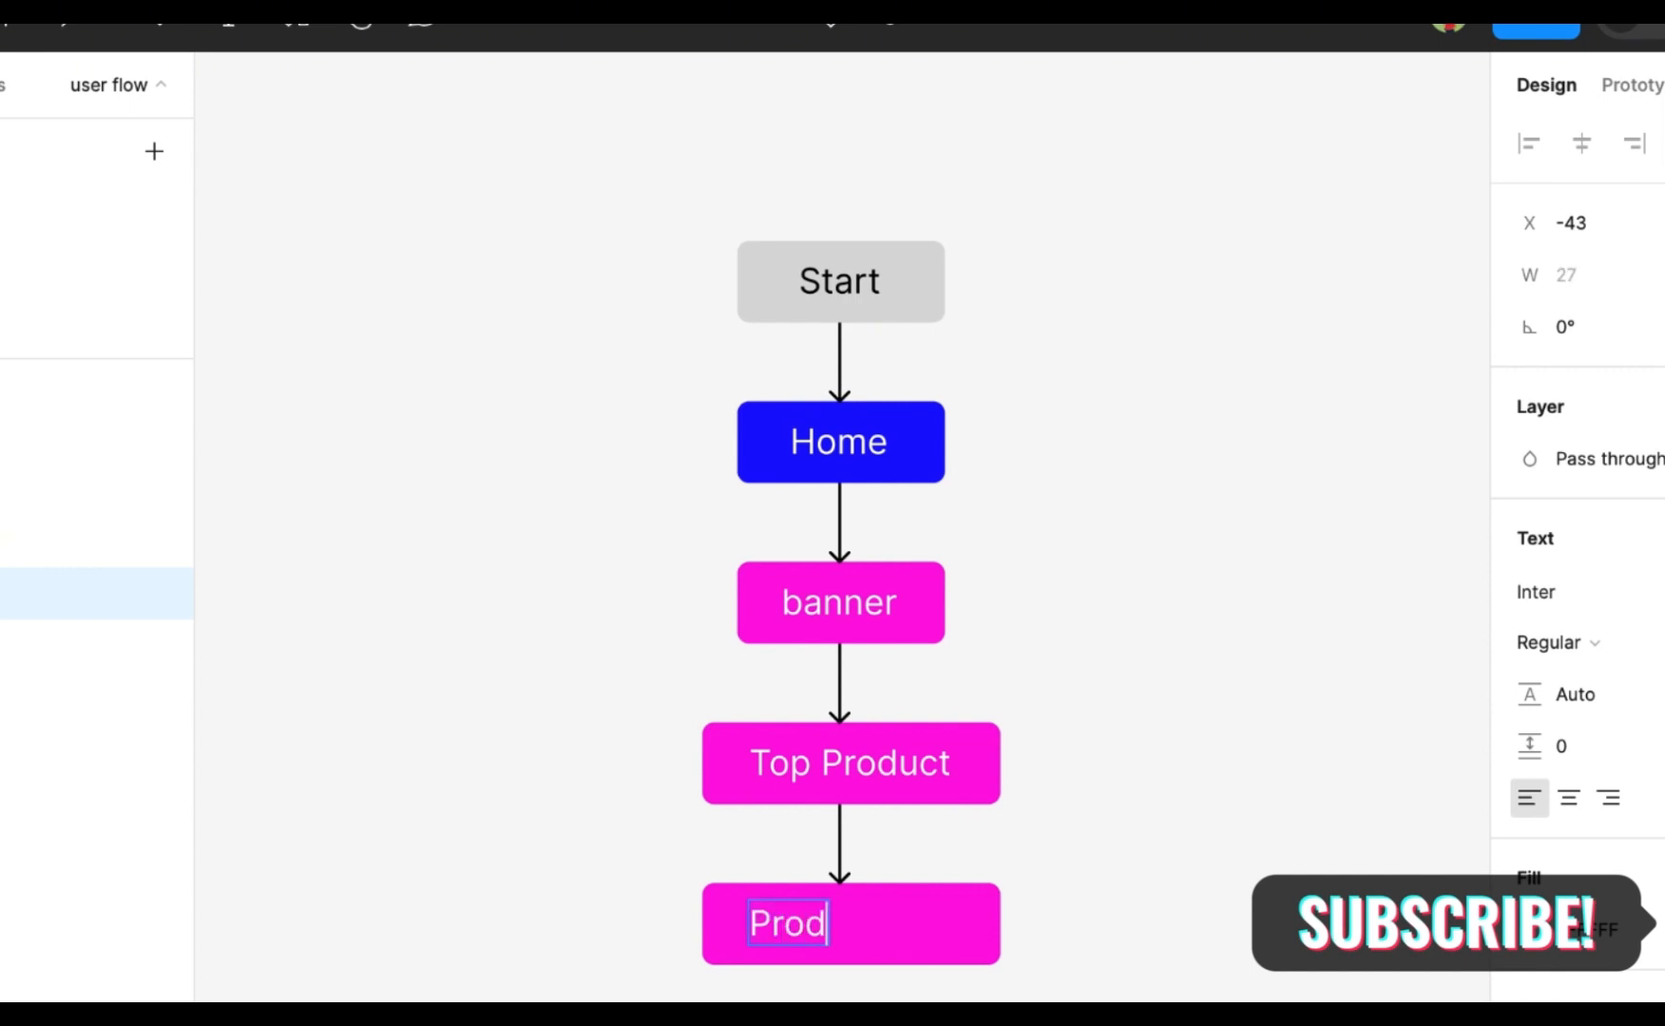
type("uct")
key("Escape")
key("Escape")
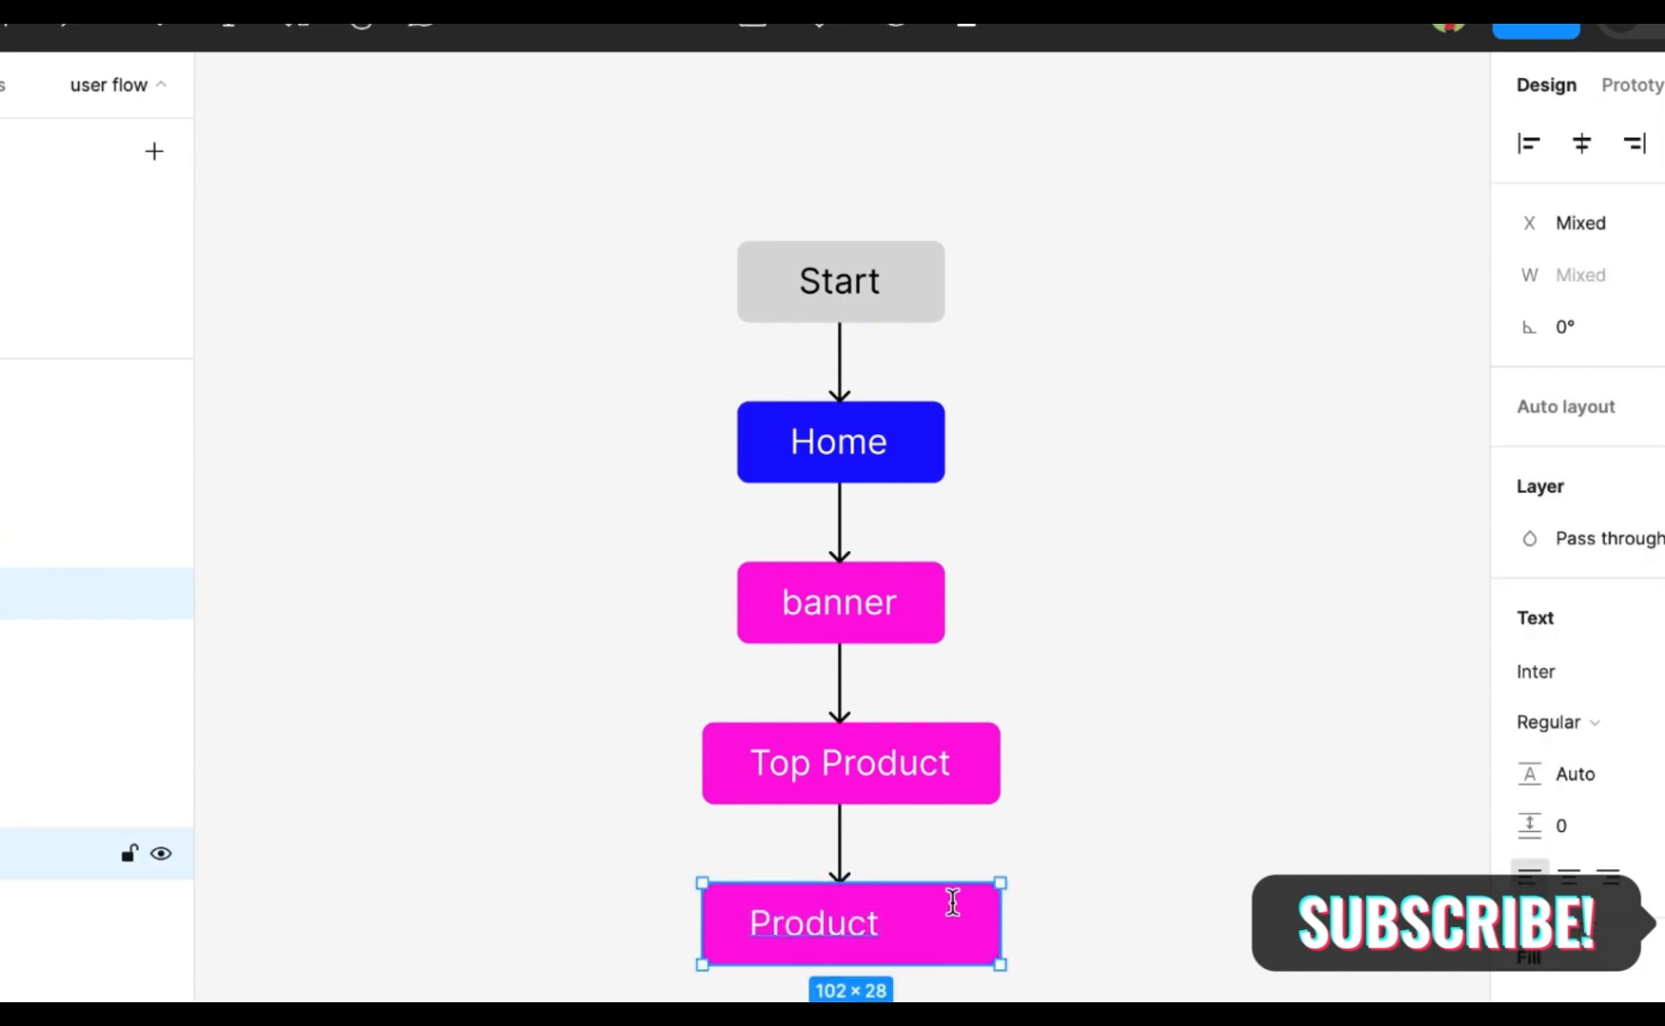
Center the Product label horizontally and vertically within its box
left_click(1582, 143)
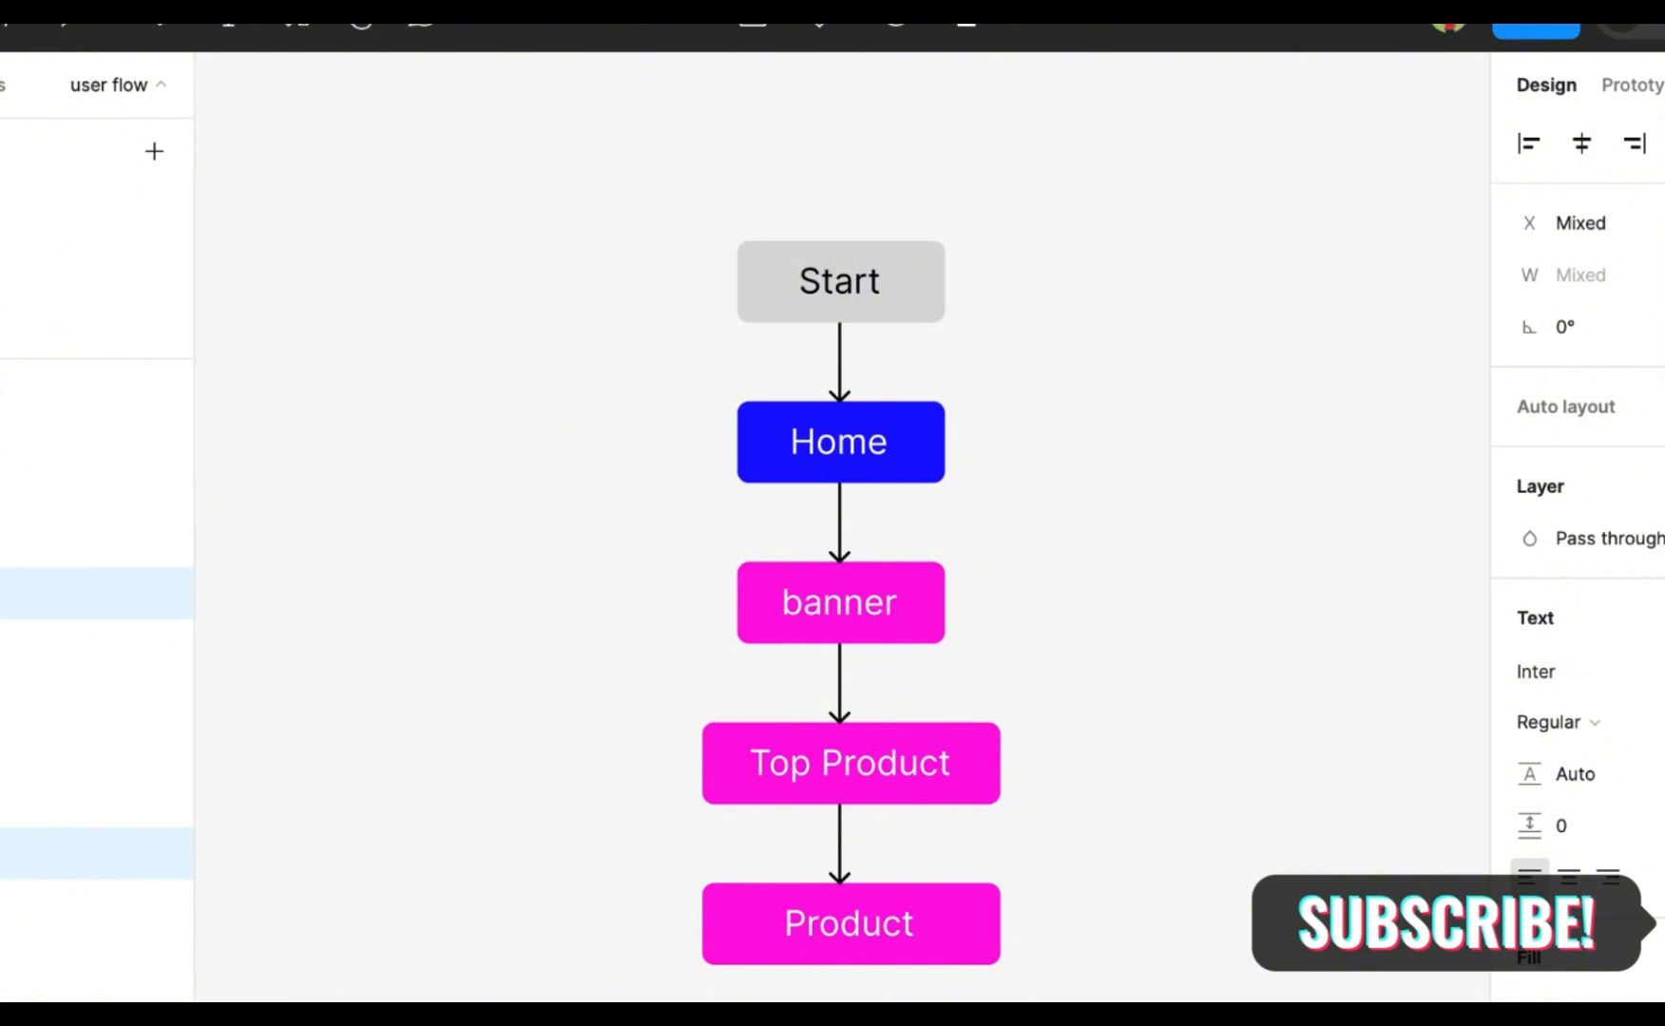
left_click(1663, 143)
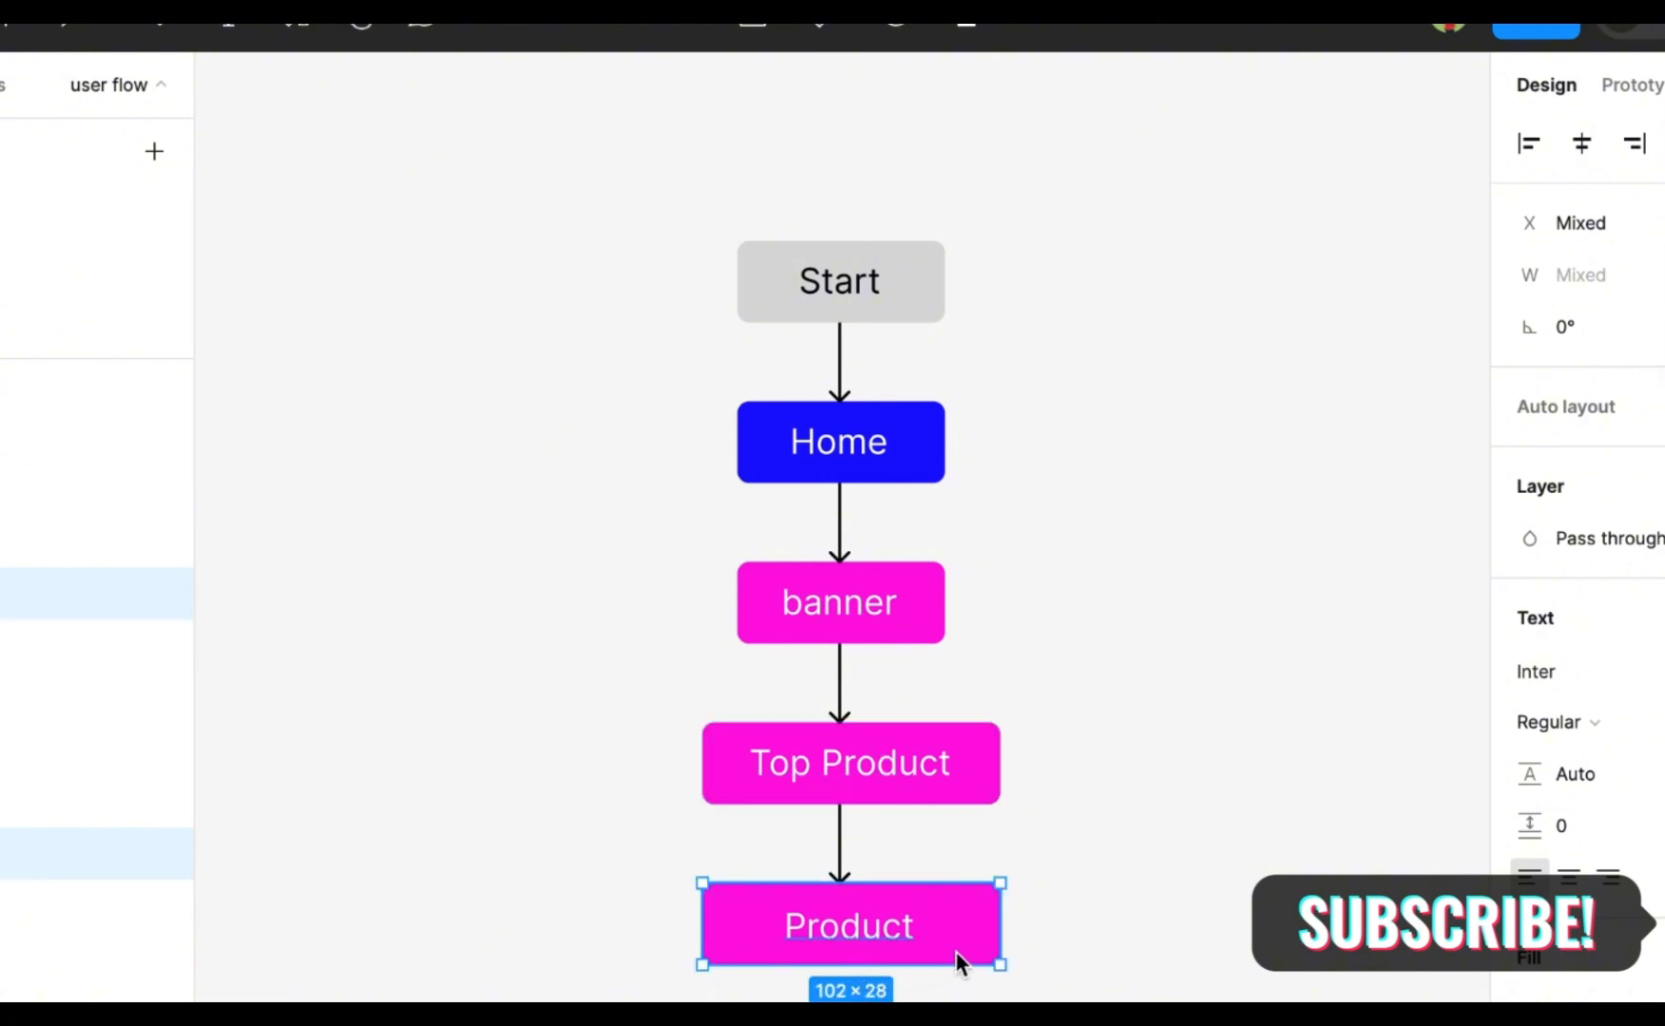
left_click(1123, 899)
Change the Top Product box's label to "DiscountProduct"
double_click(873, 768)
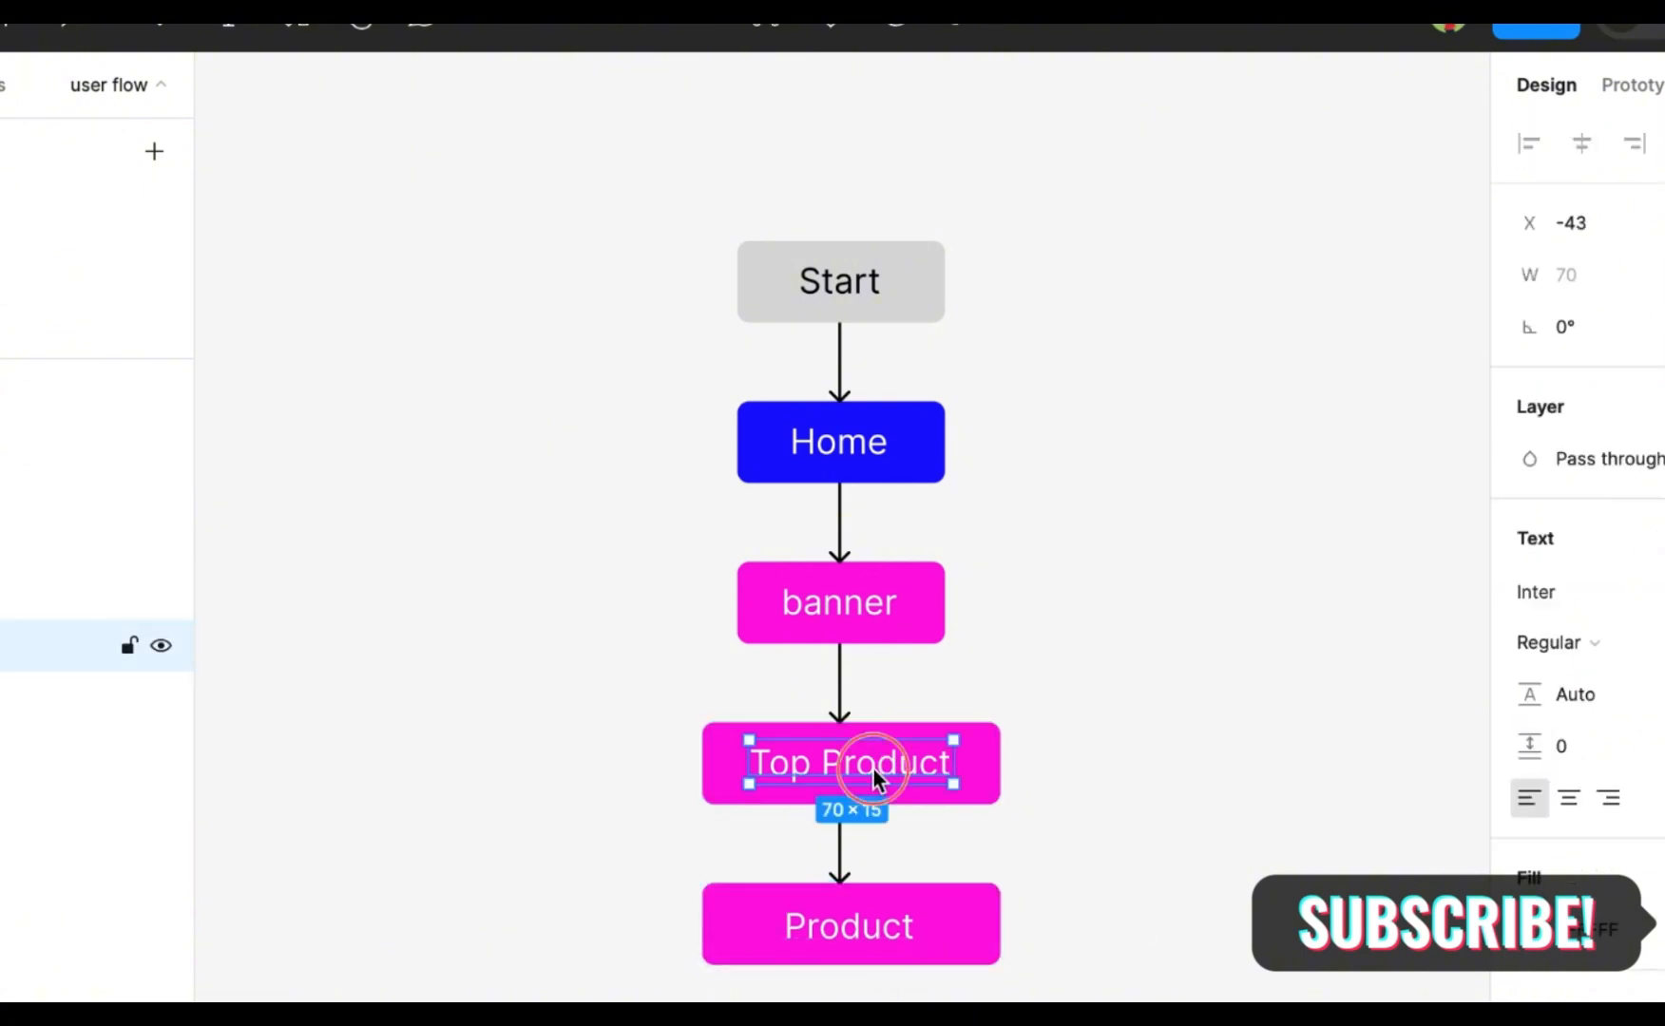
left_click(823, 765)
left_click_drag(823, 765, 734, 763)
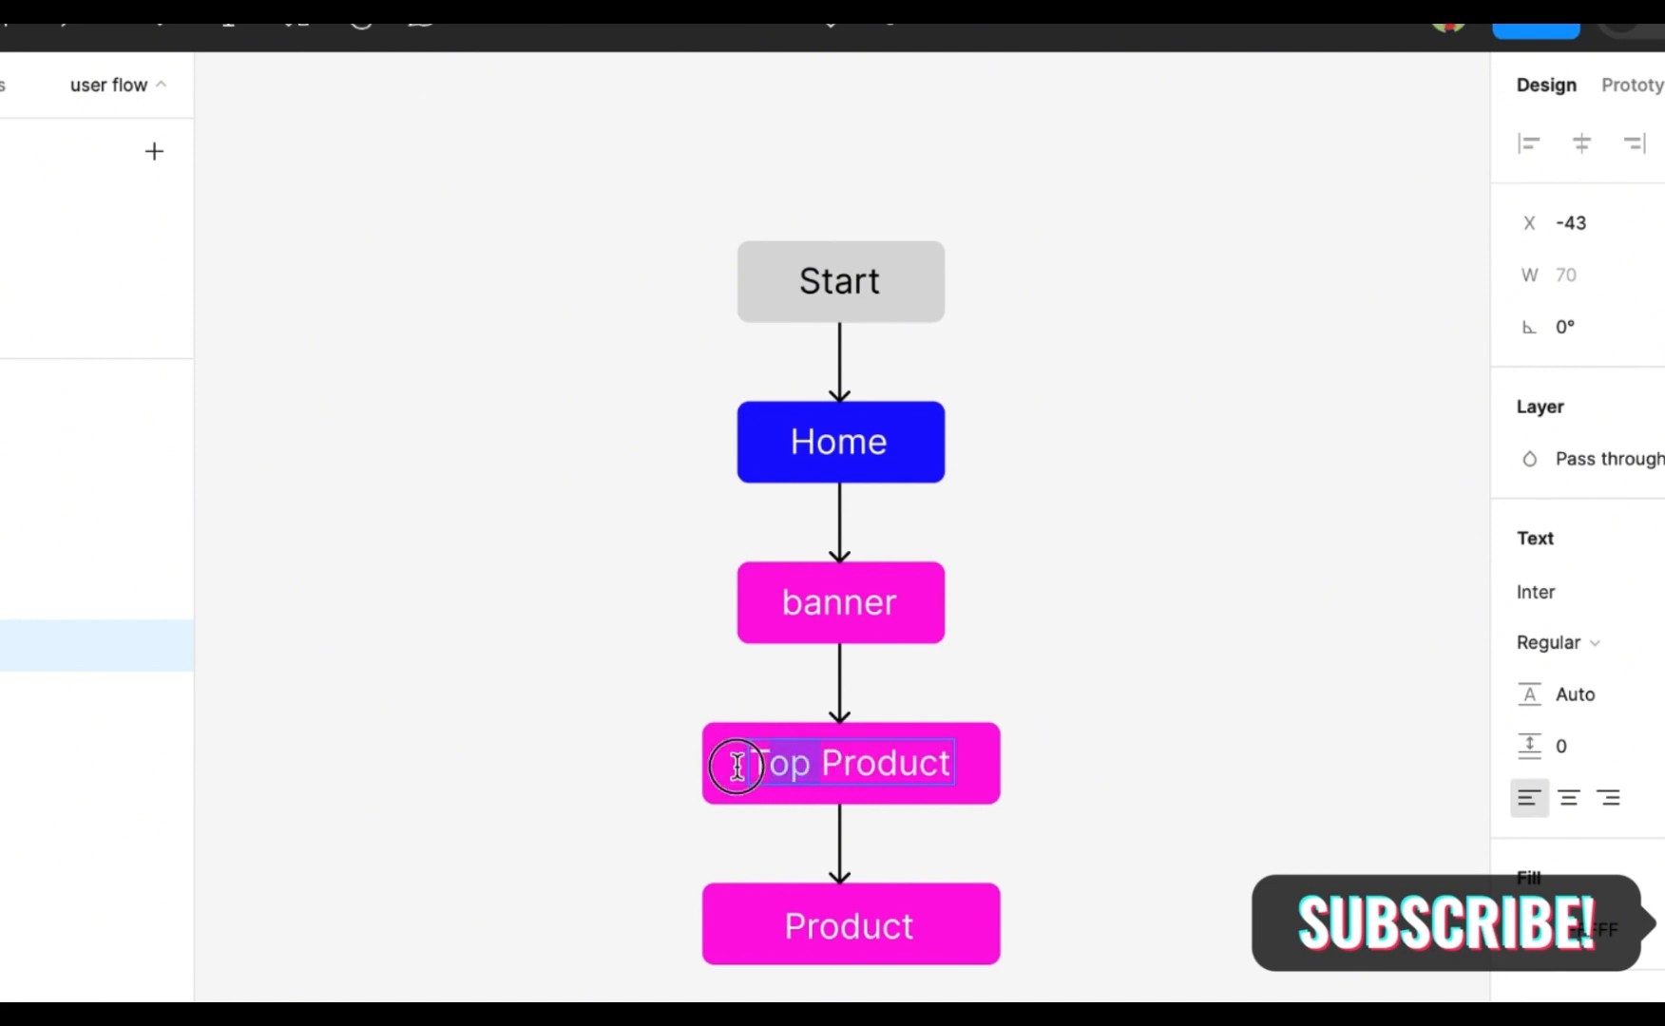
type("bo")
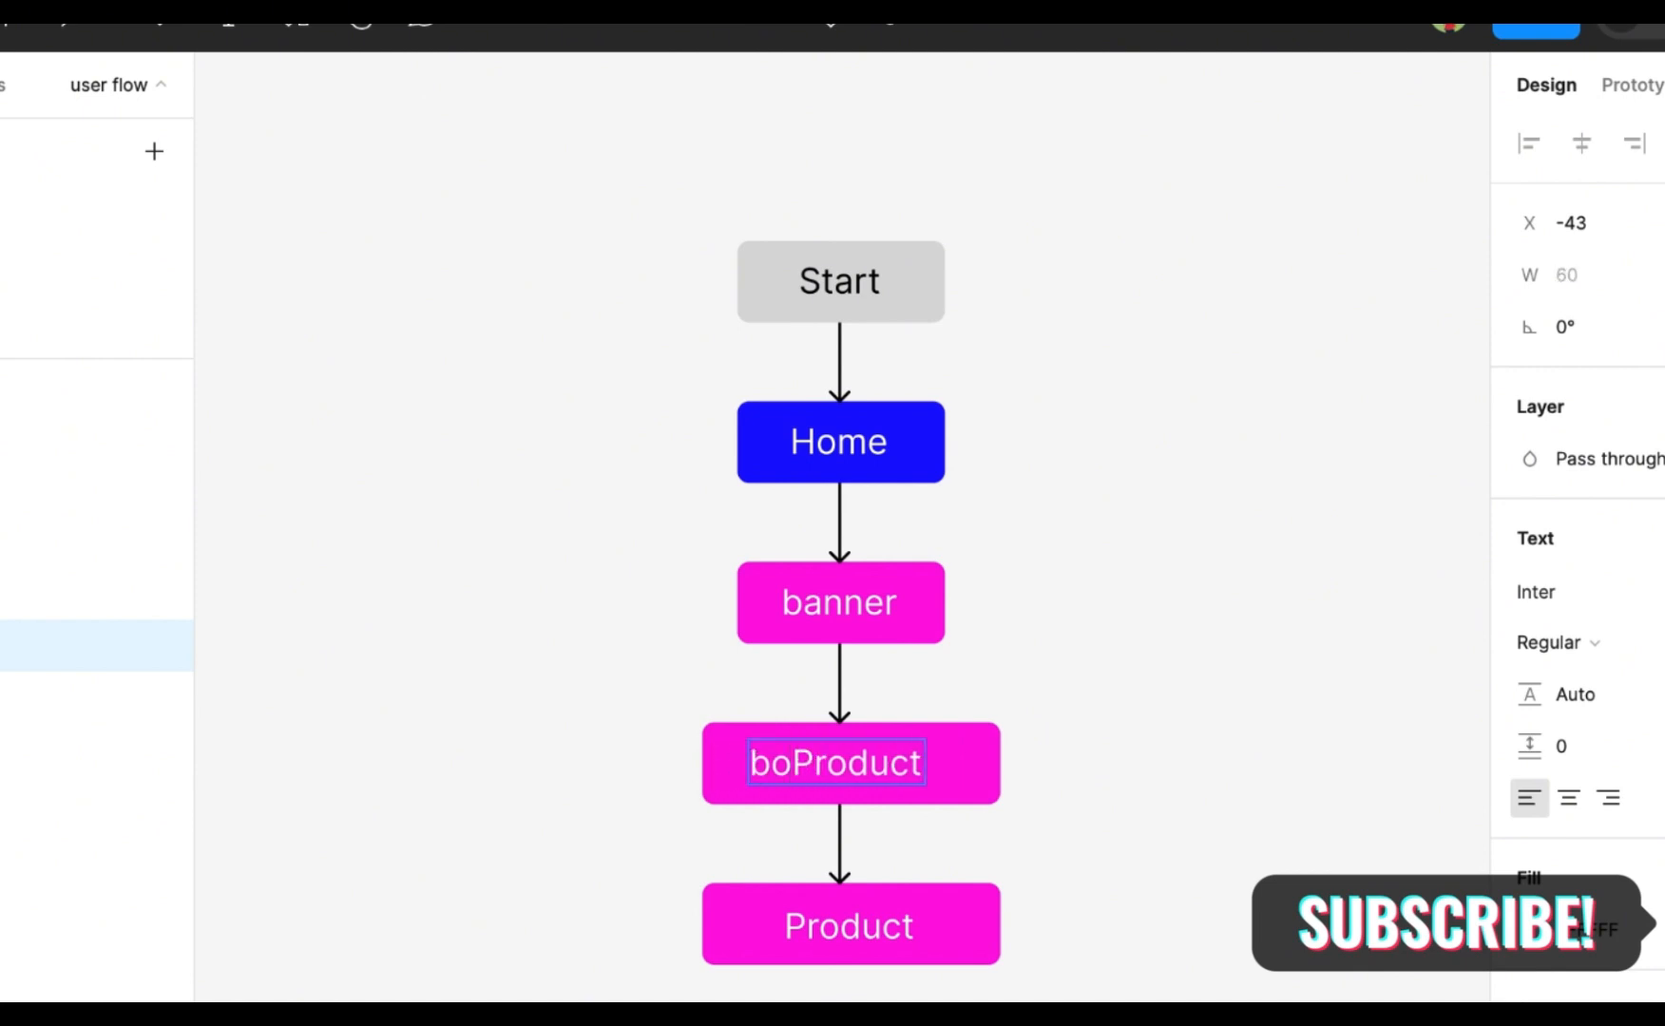
key("BackSpace")
key("BackSpace")
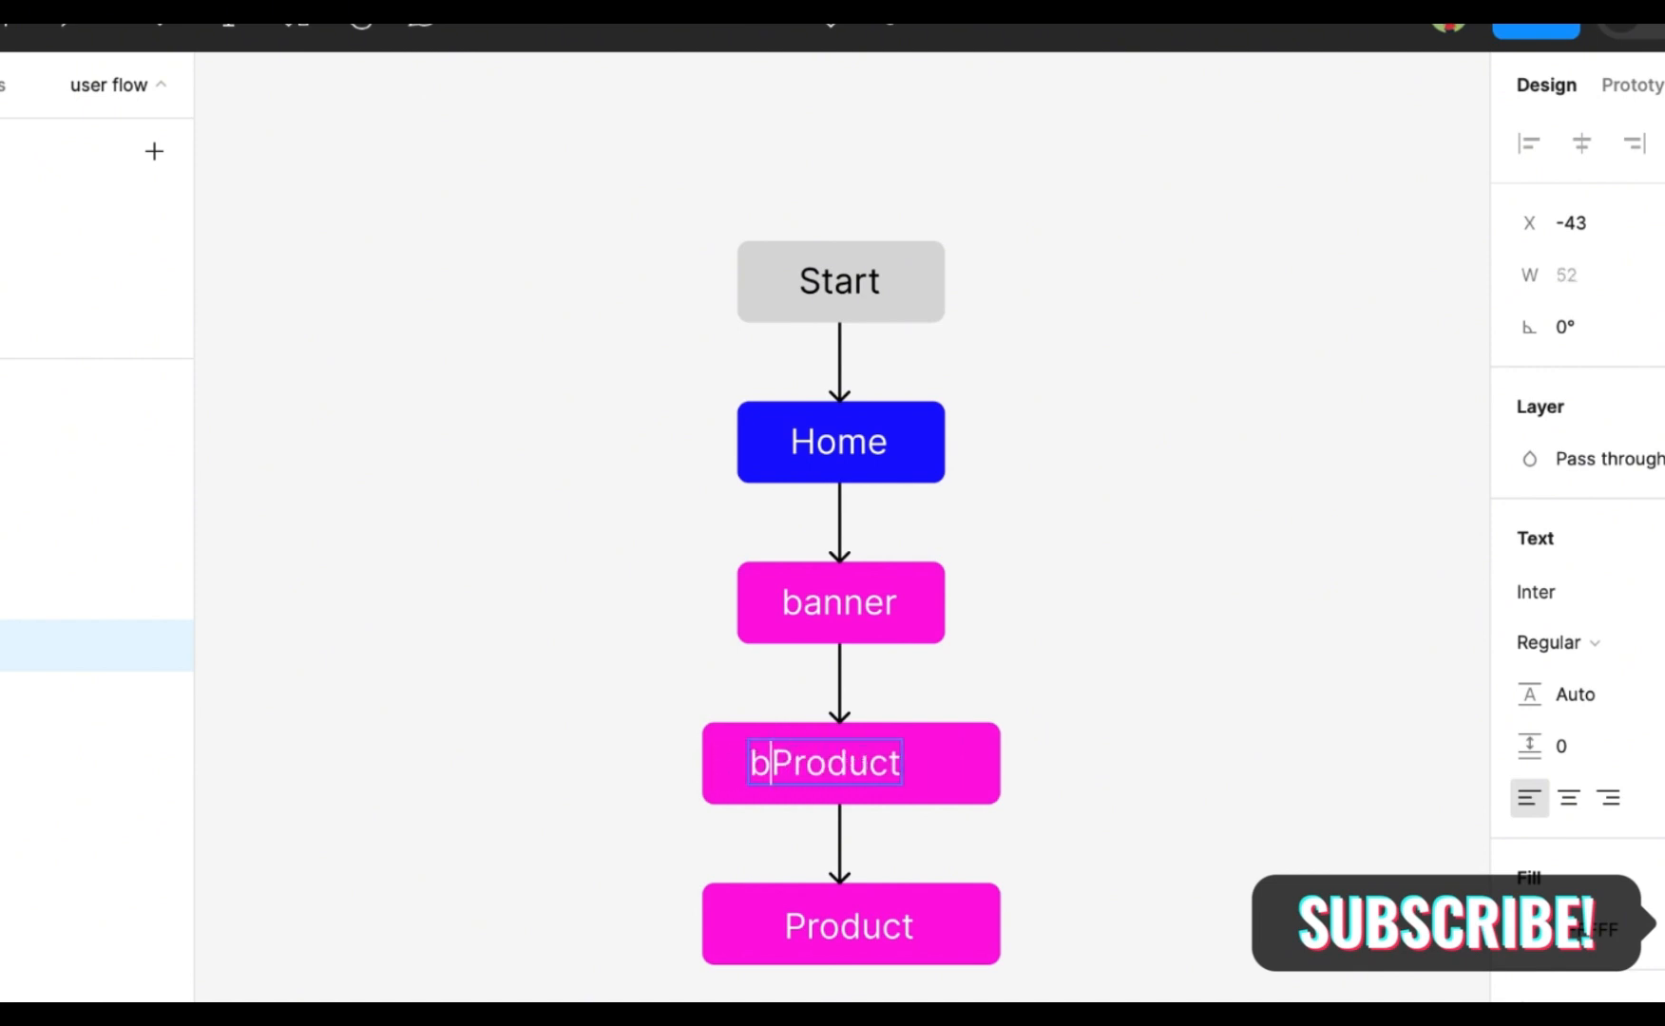
type("di")
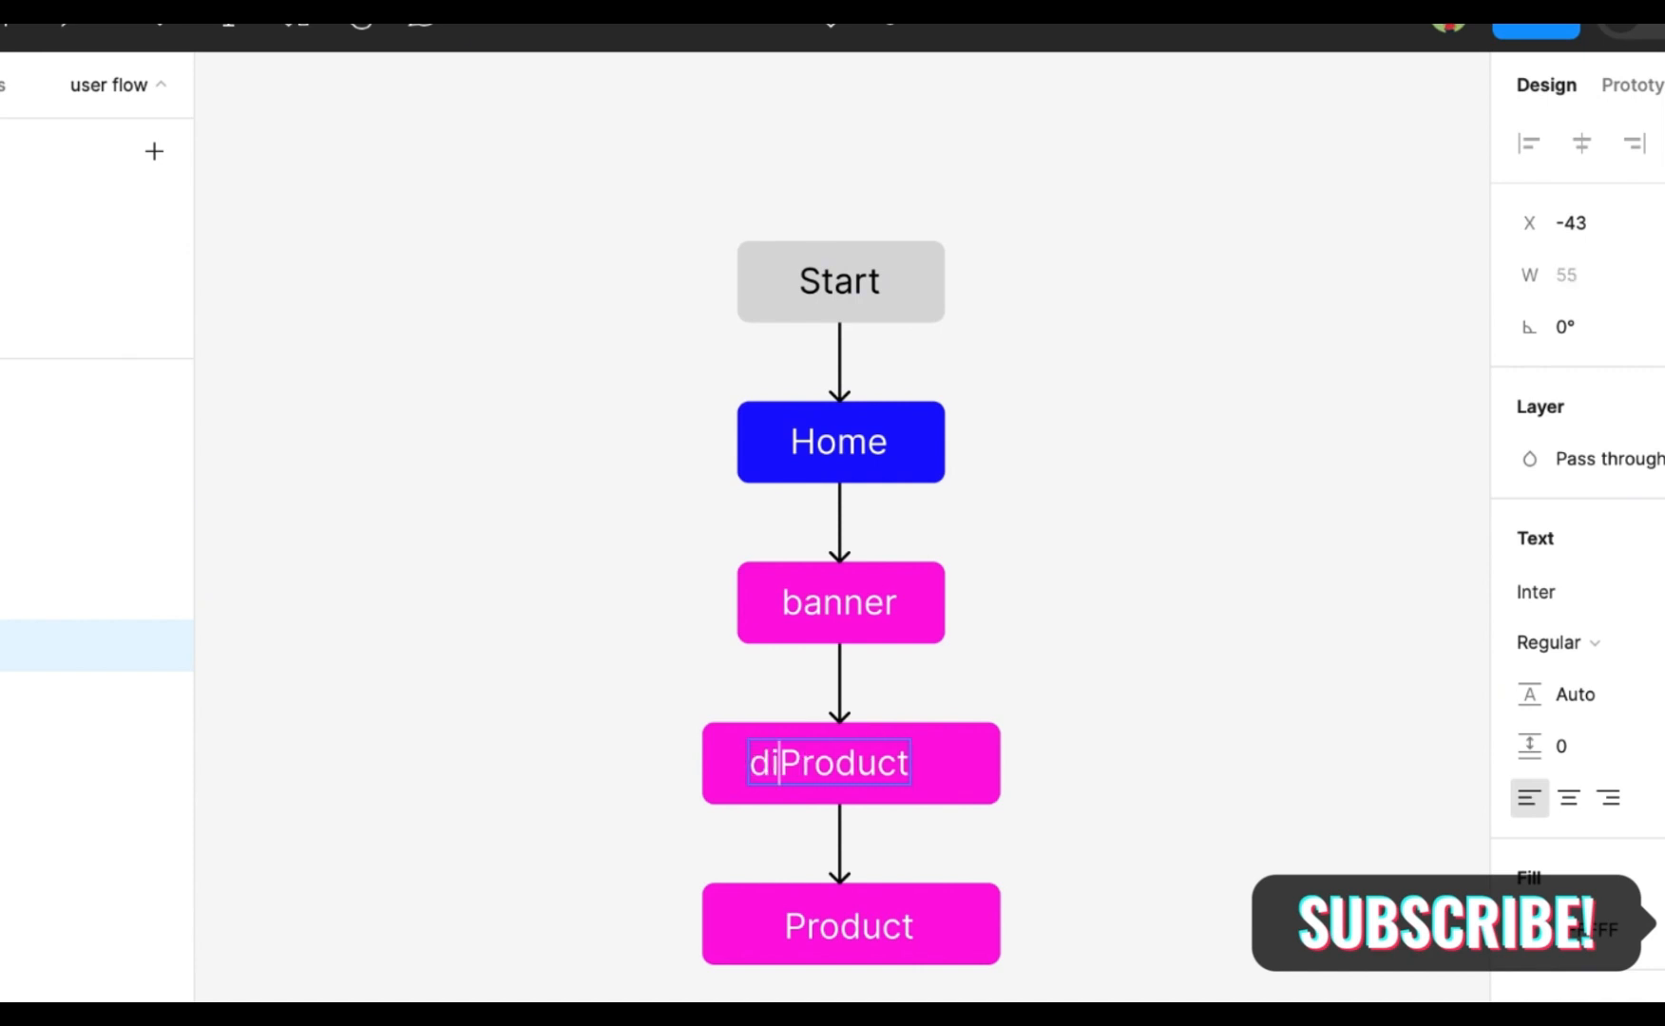
key("BackSpace")
key("BackSpace")
type("Discou")
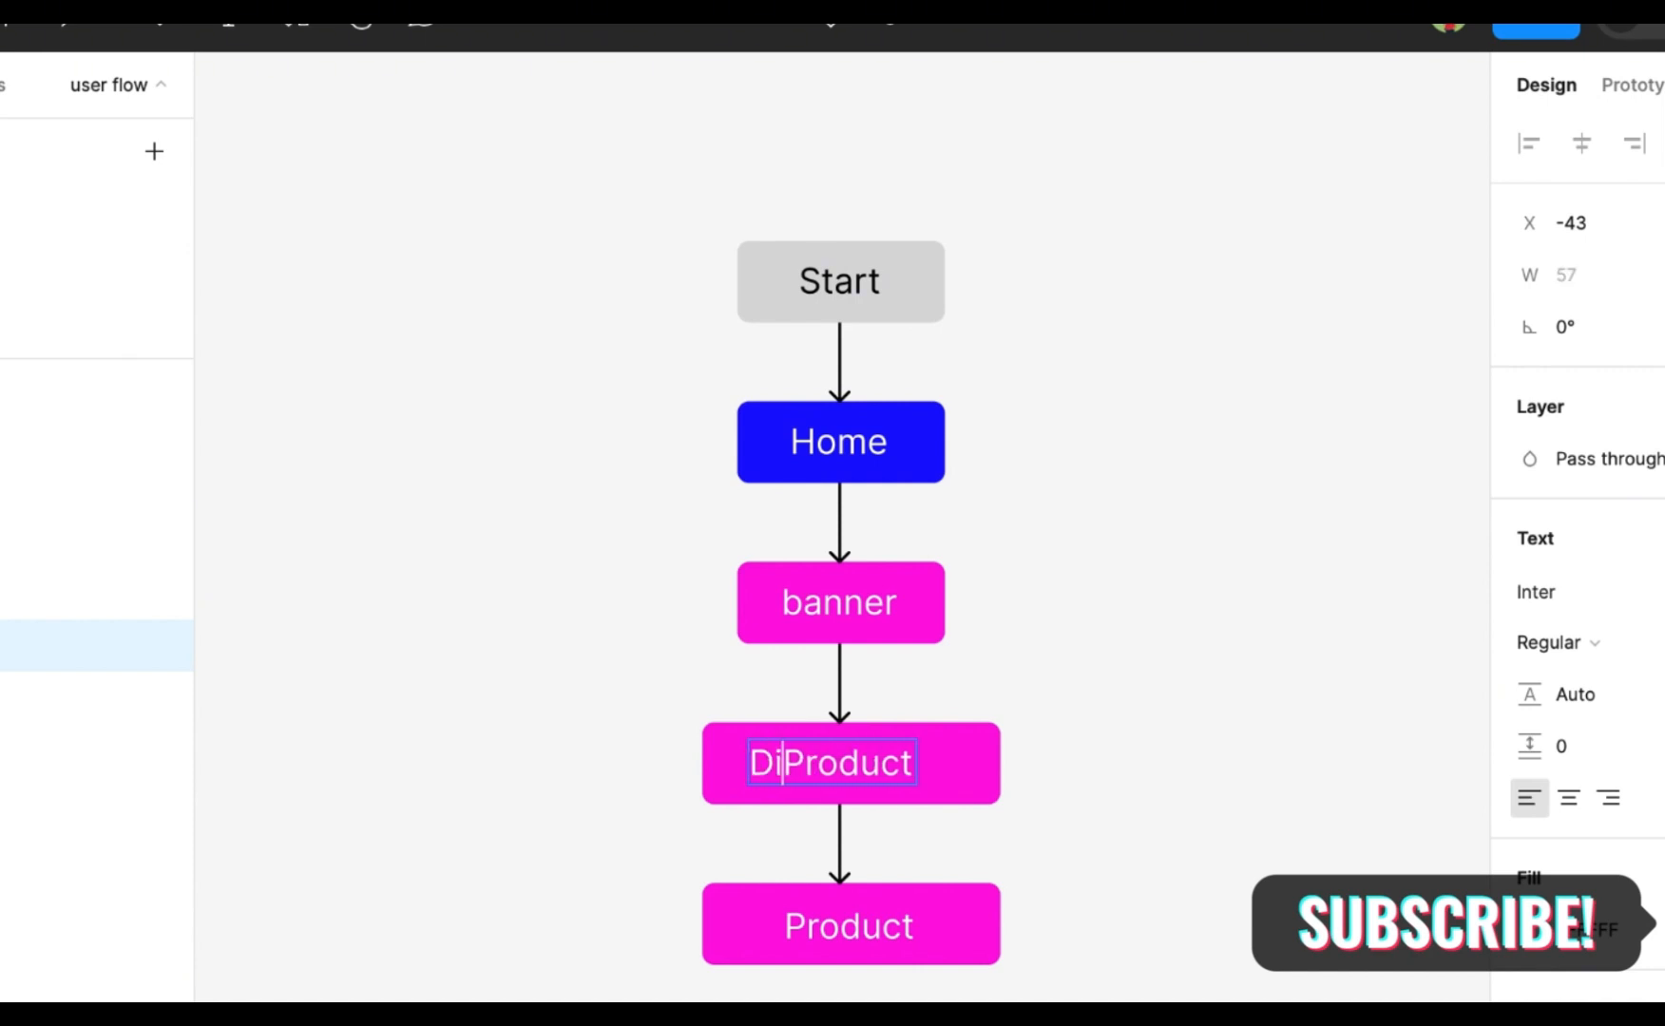
type("nt")
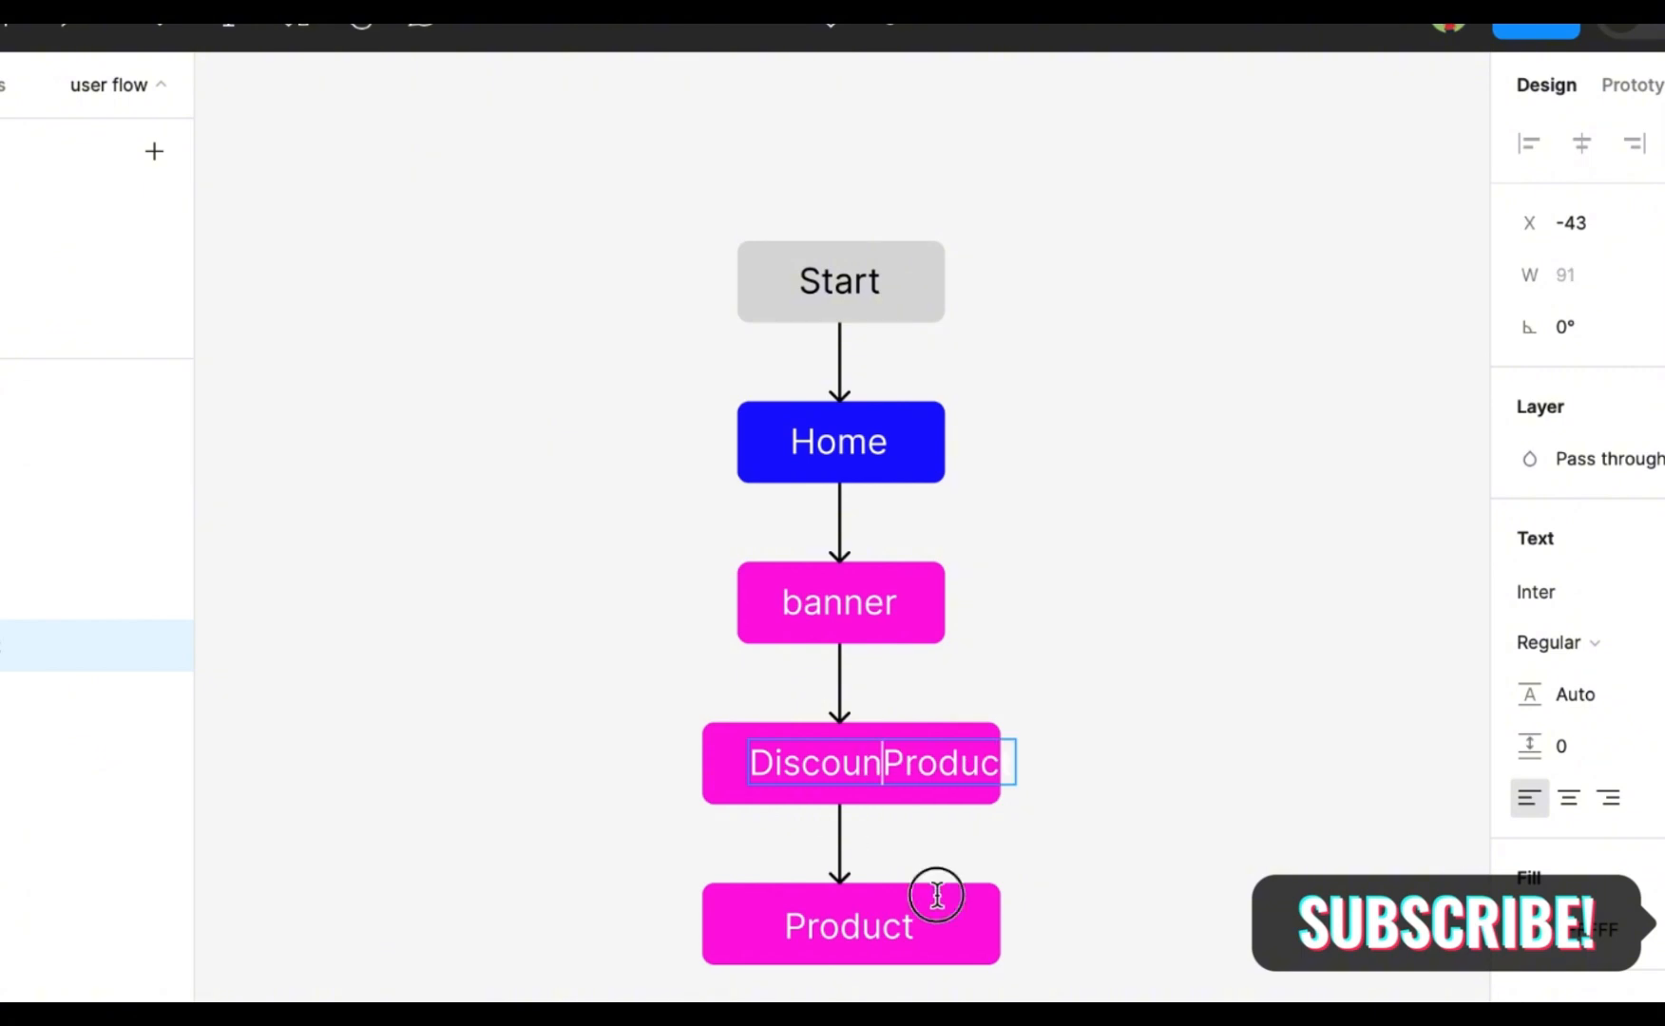
key("Escape")
Shift the DiscountProduct label left and widen its box on both sides to about 120
scroll(855, 760, "up", 1)
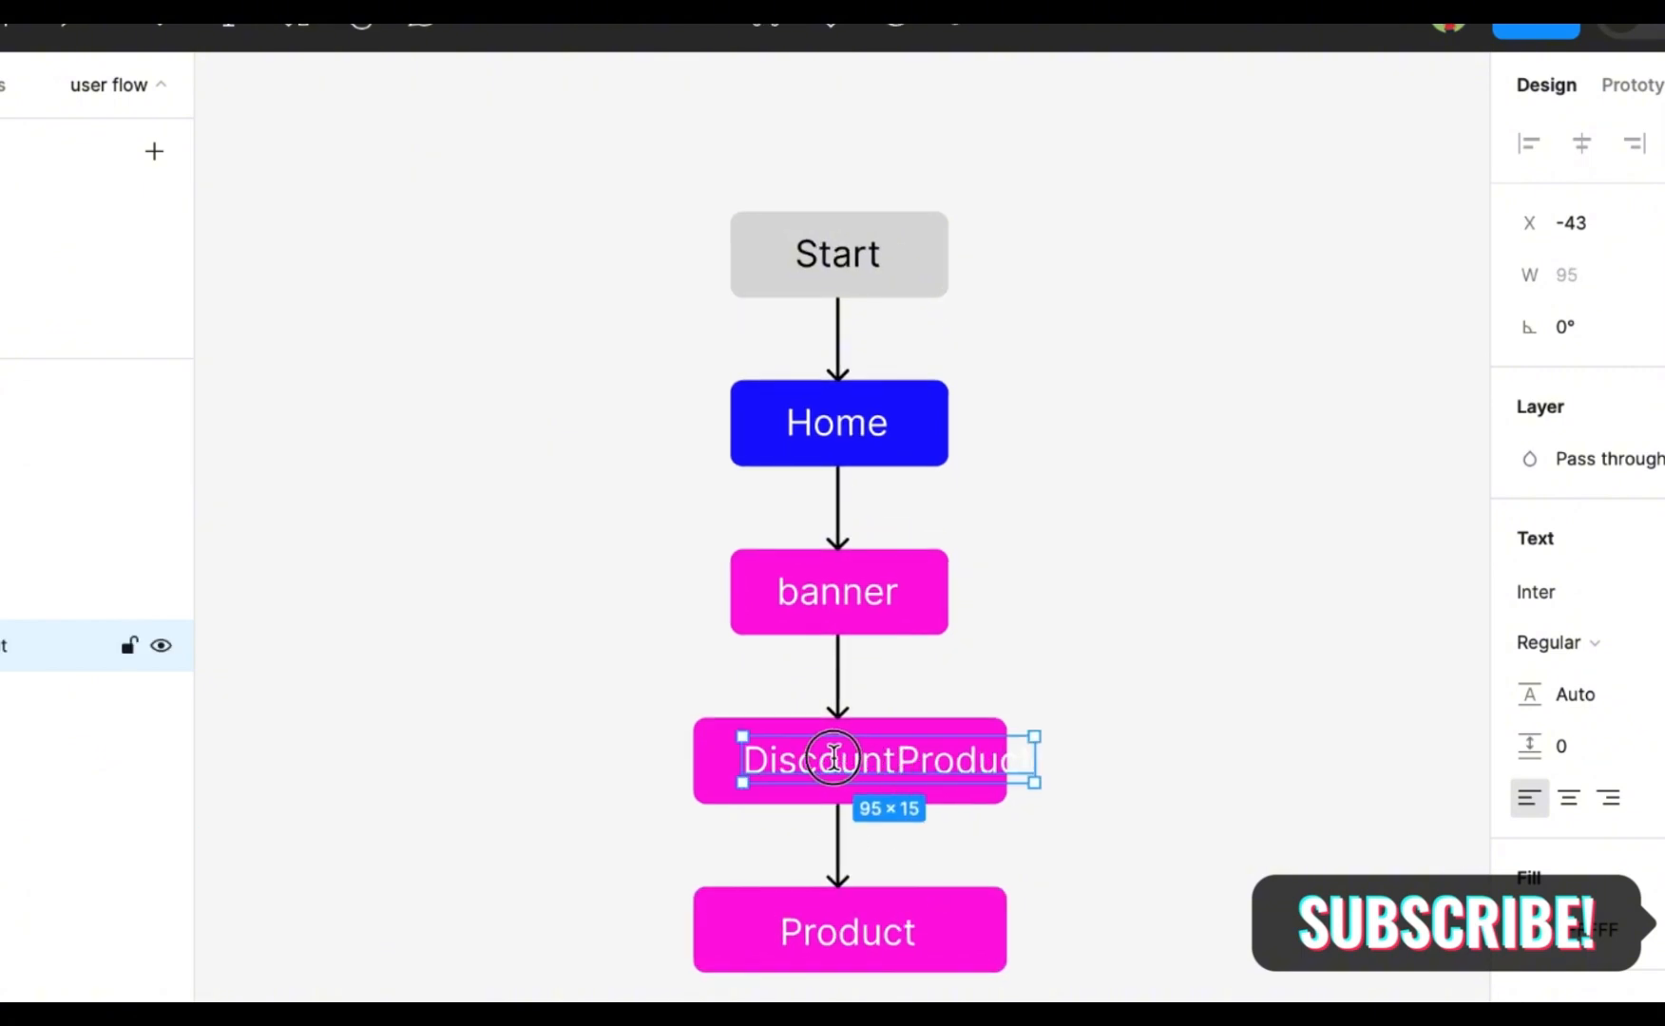
left_click_drag(819, 760, 792, 762)
scroll(792, 762, "up", 2)
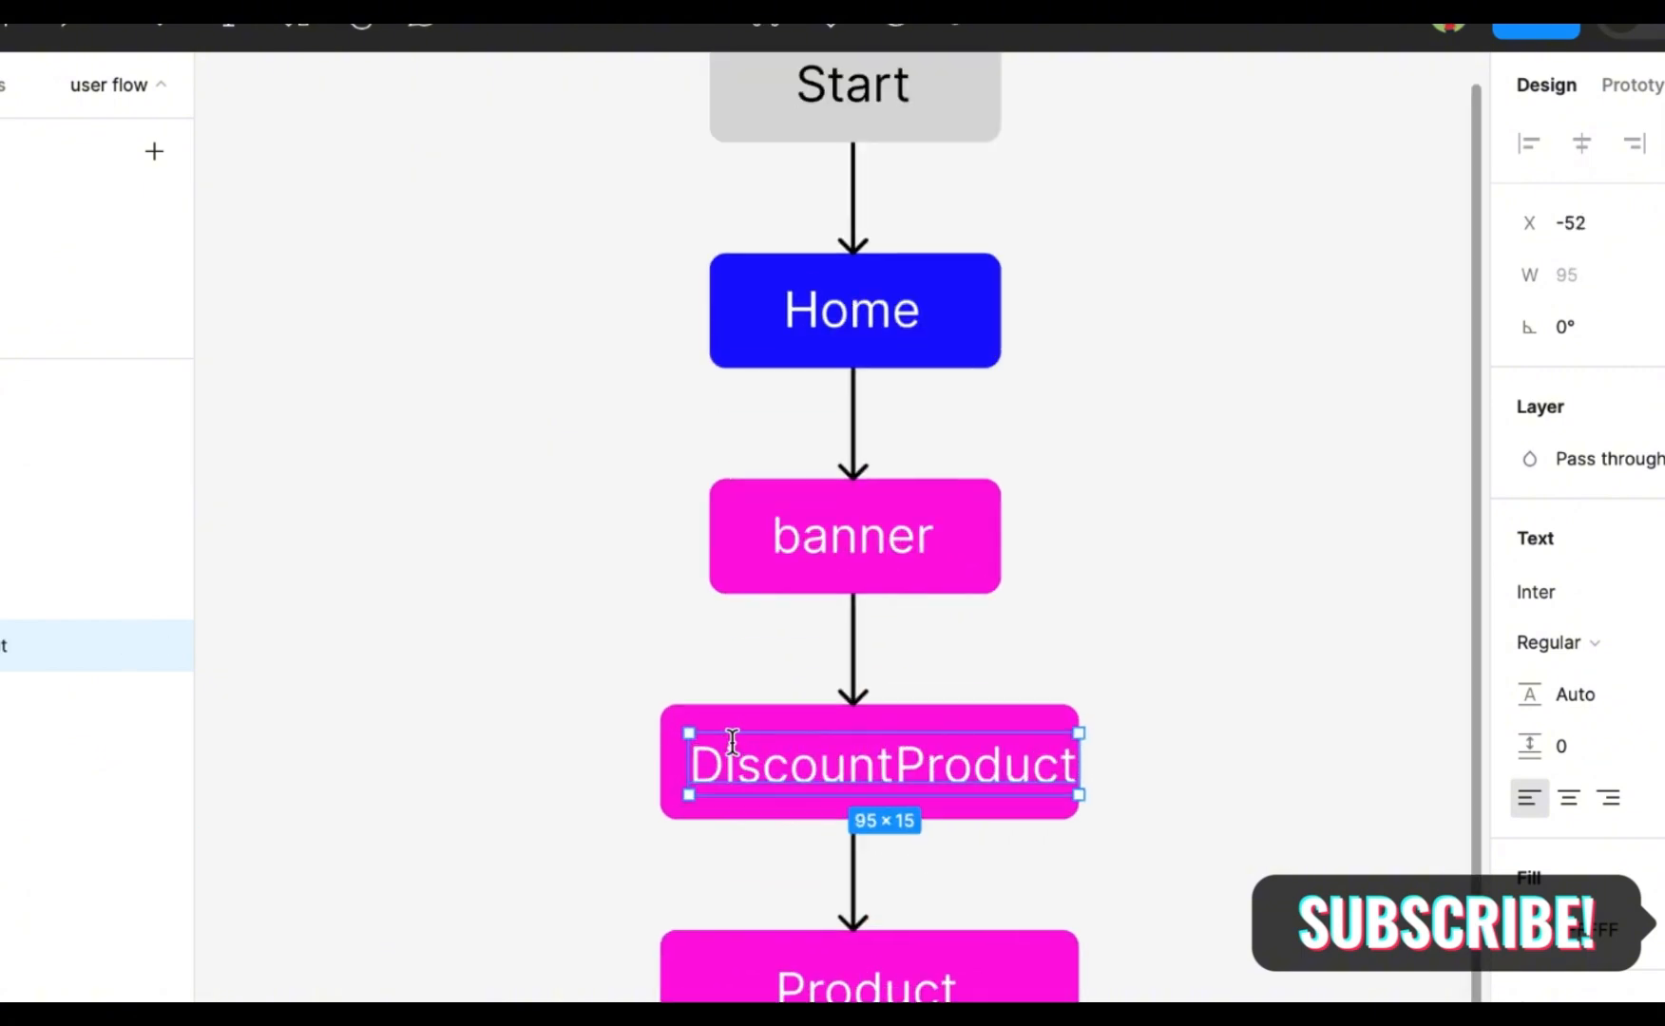
left_click(662, 765)
left_click_drag(663, 771, 627, 772)
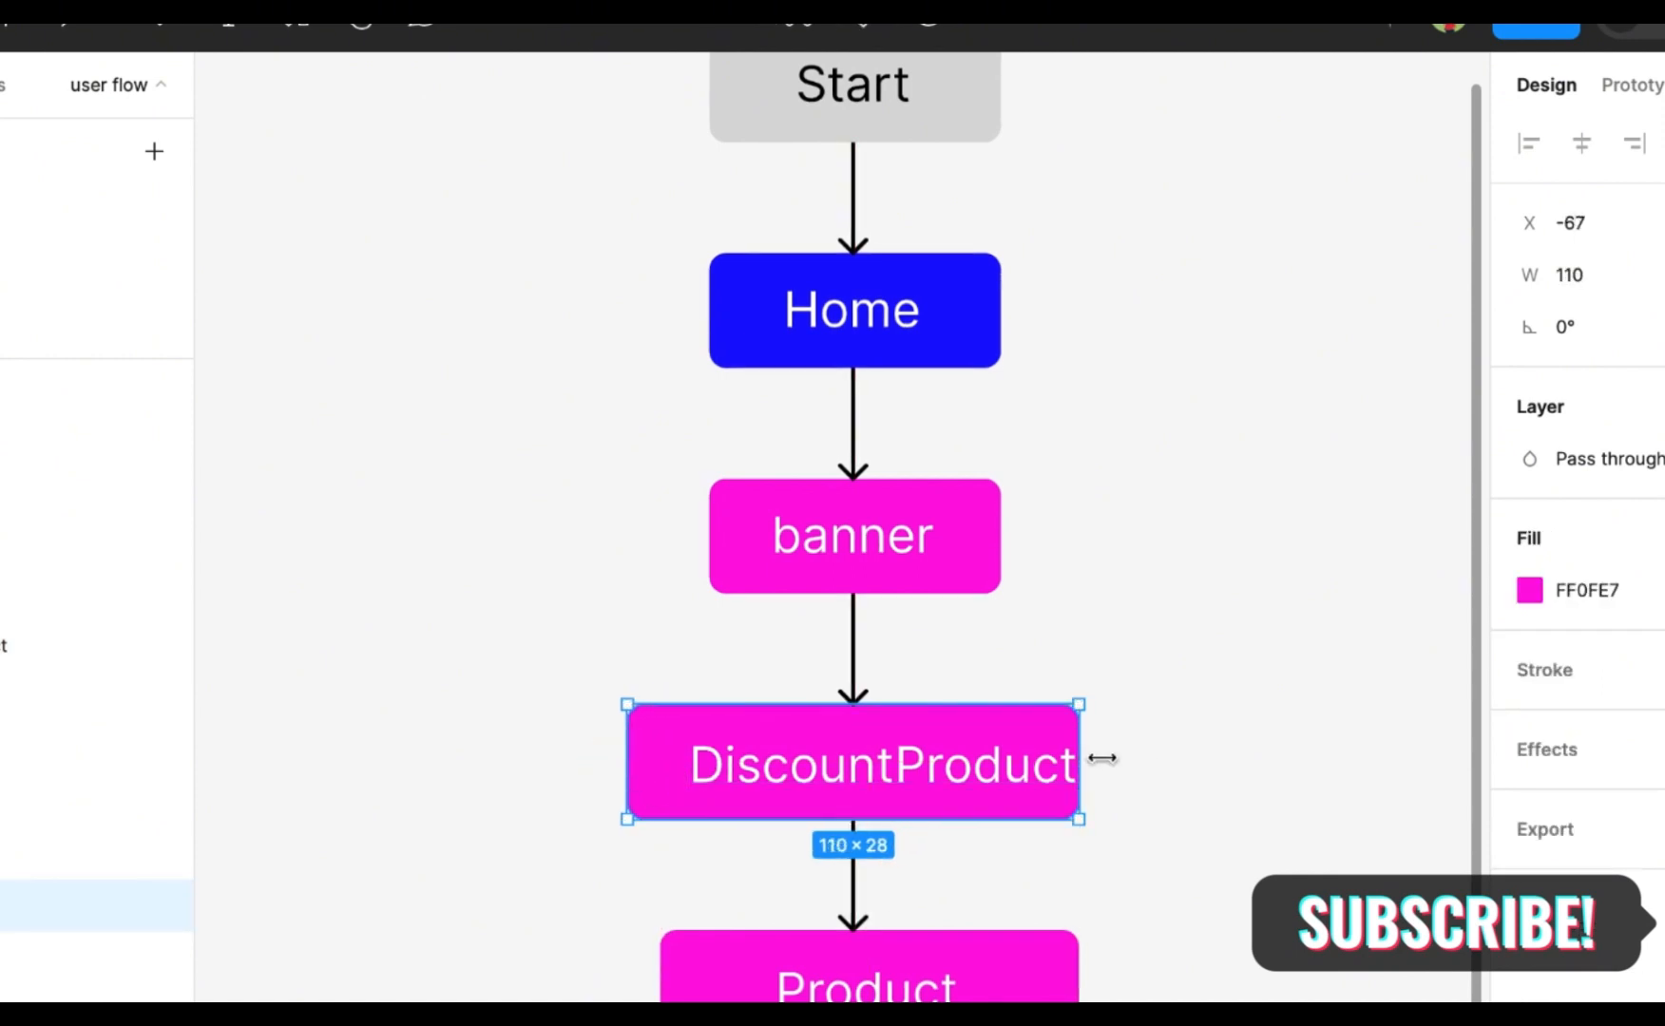
mouse_move(1093, 760)
left_mouse_down()
mouse_move(1133, 761)
mouse_move(1120, 762)
left_mouse_up()
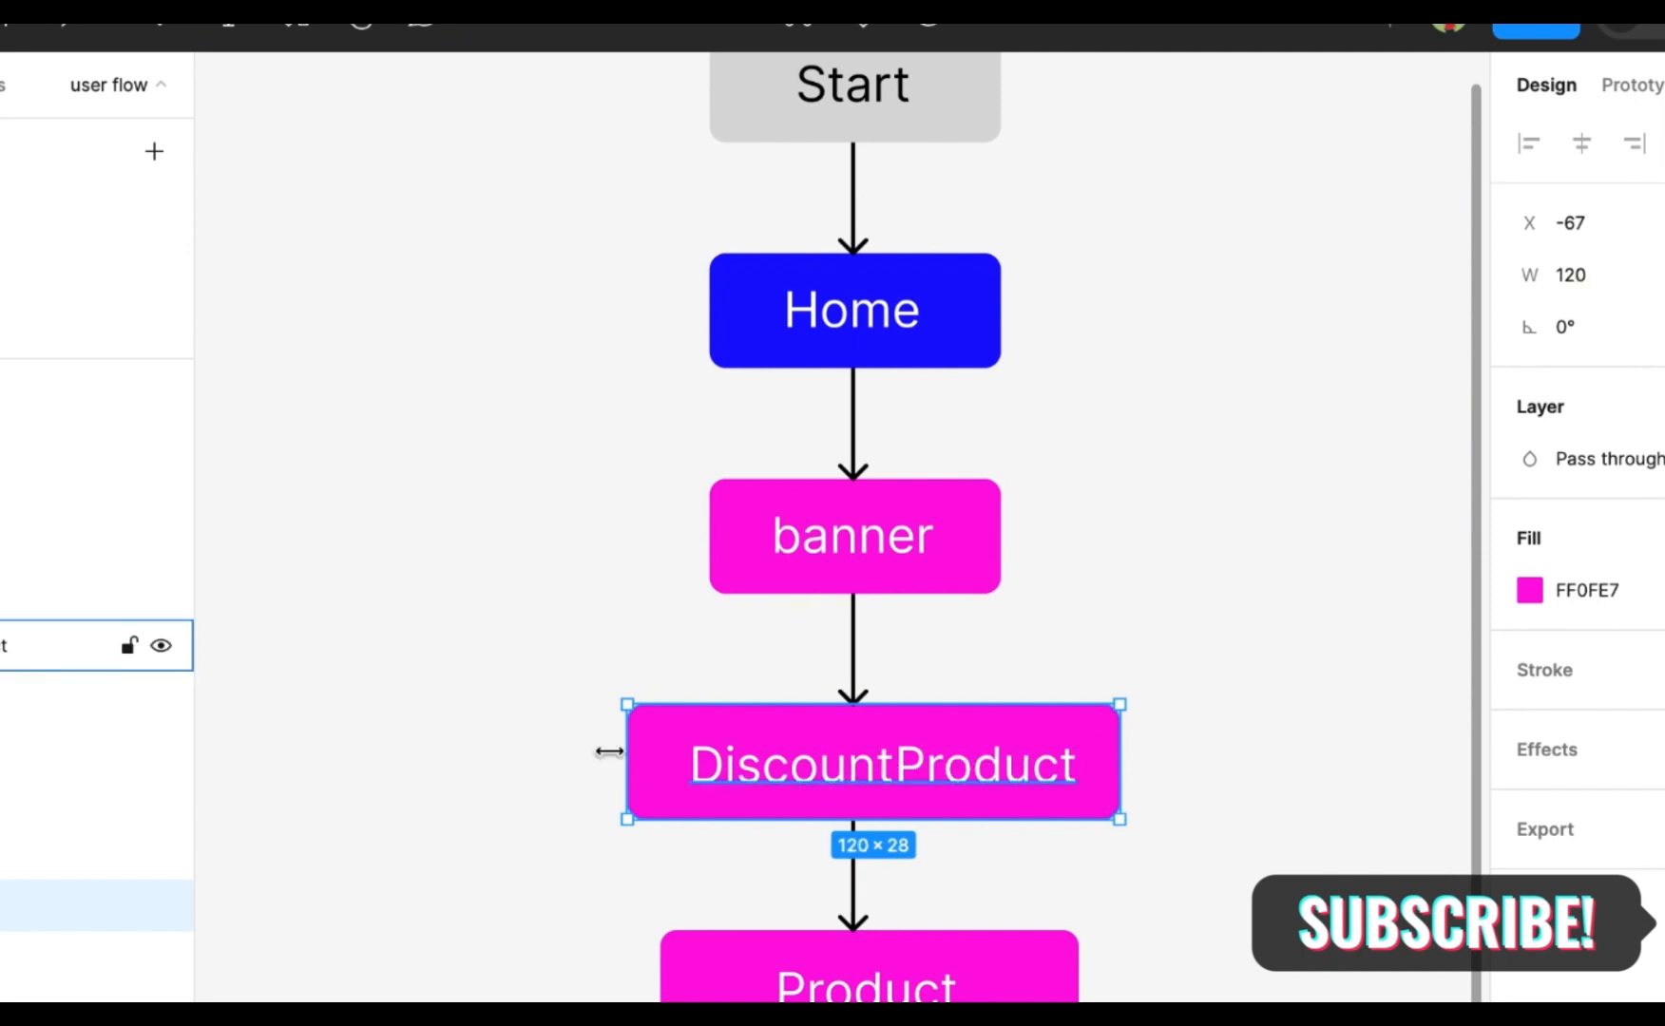
Center the DiscountProduct label horizontally and vertically within its box
left_click(1034, 787)
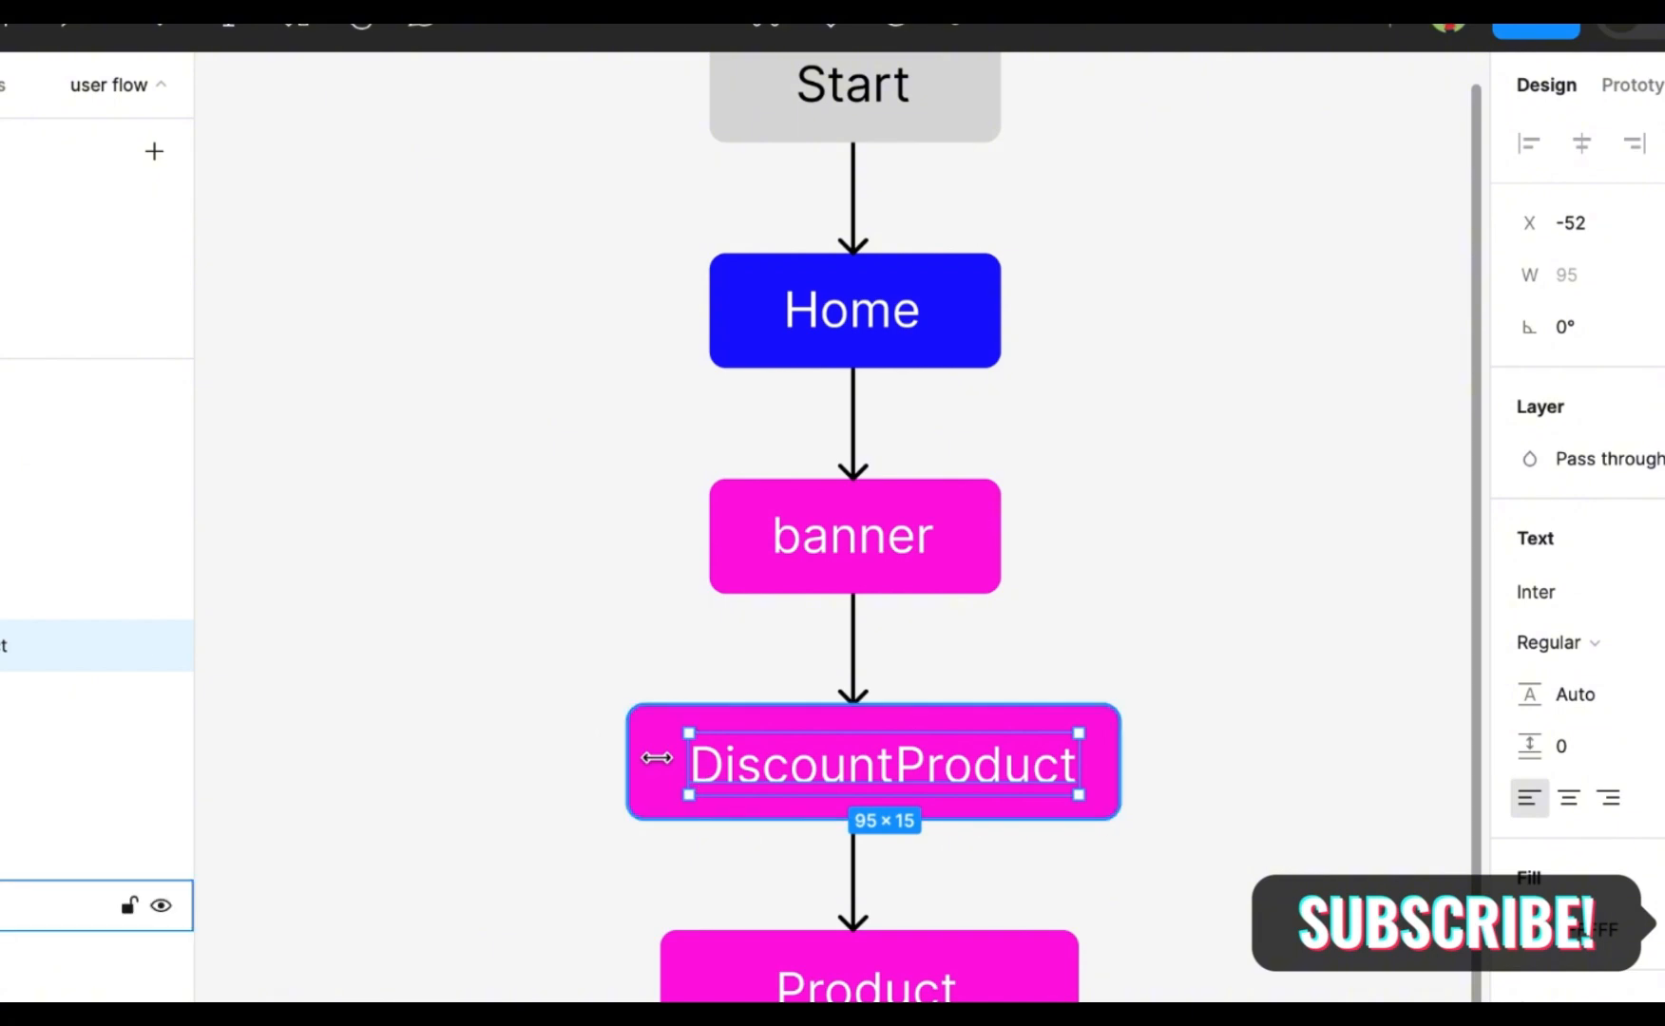
left_click(857, 798, "shift")
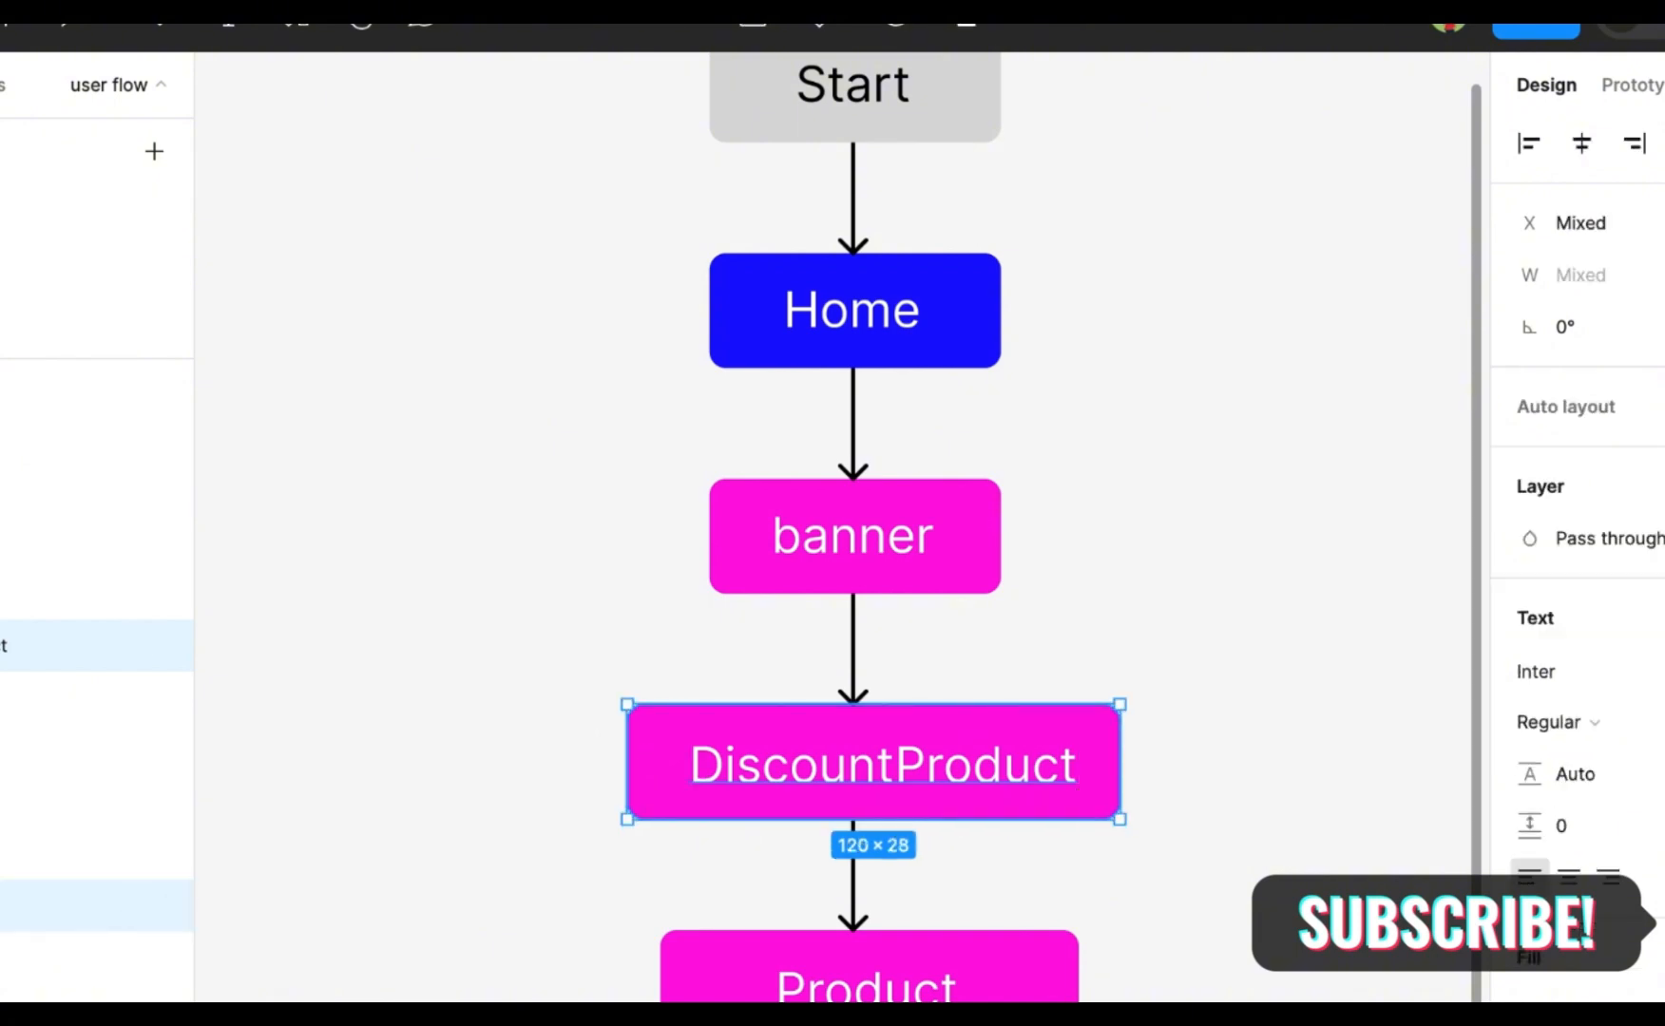
left_click(1582, 148)
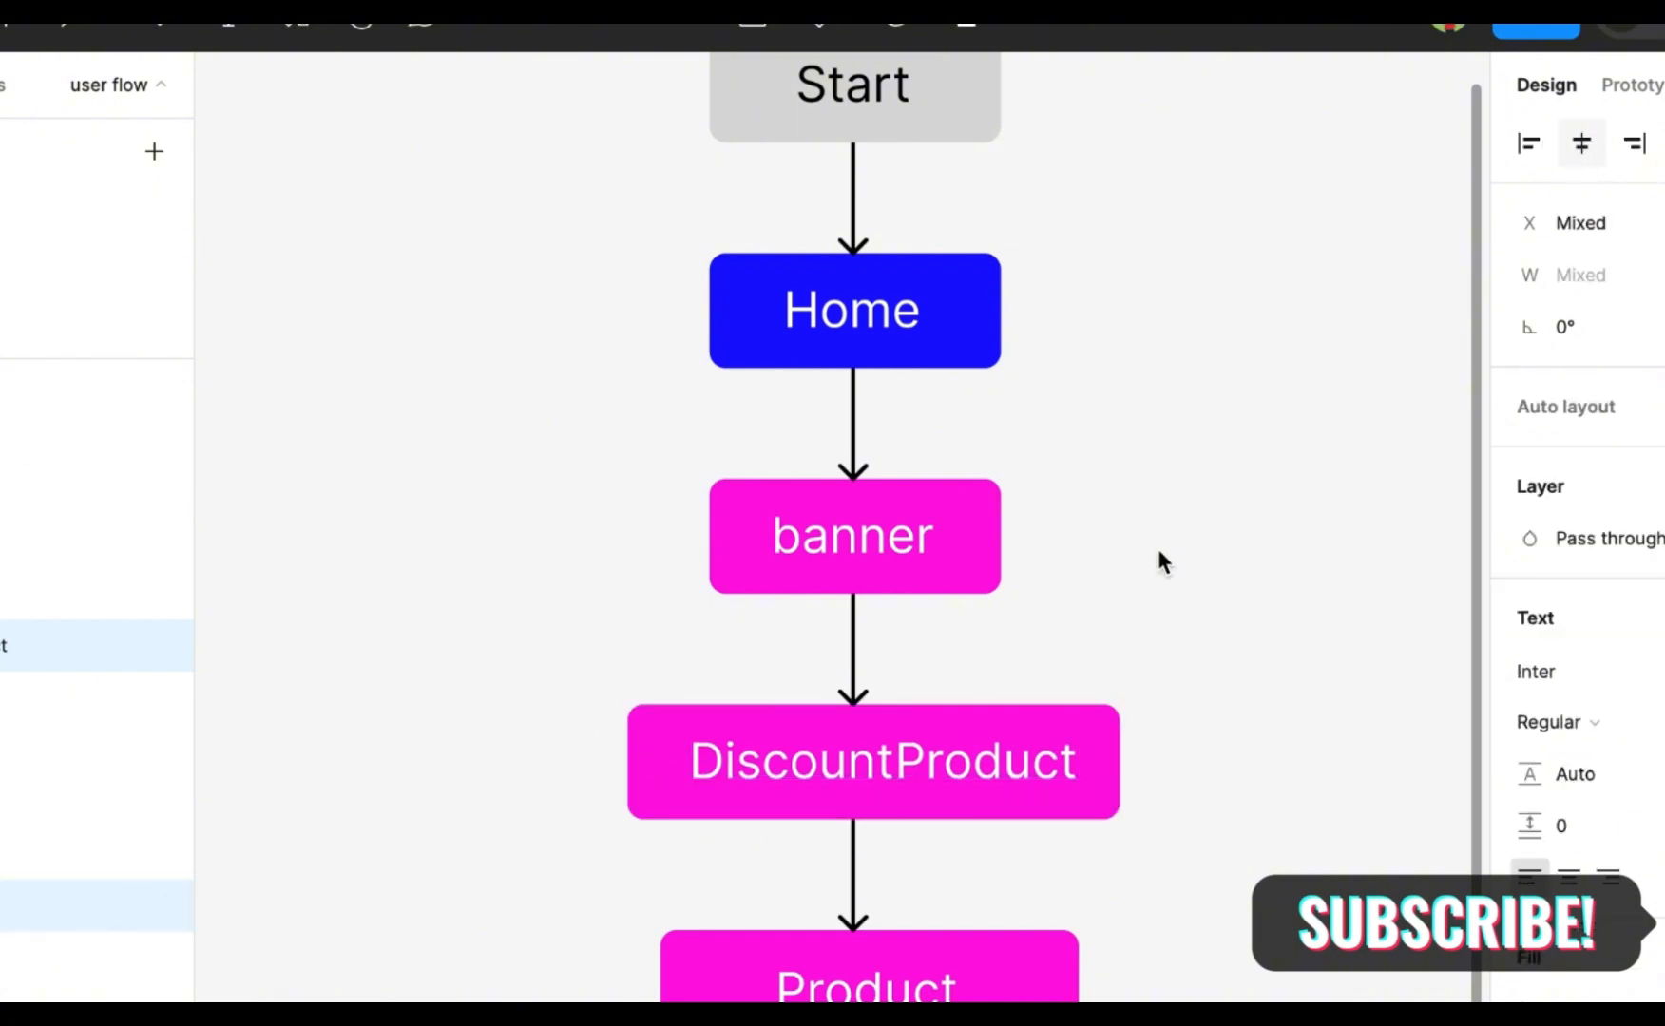
left_click(1165, 694)
scroll(1167, 731, "down", 3)
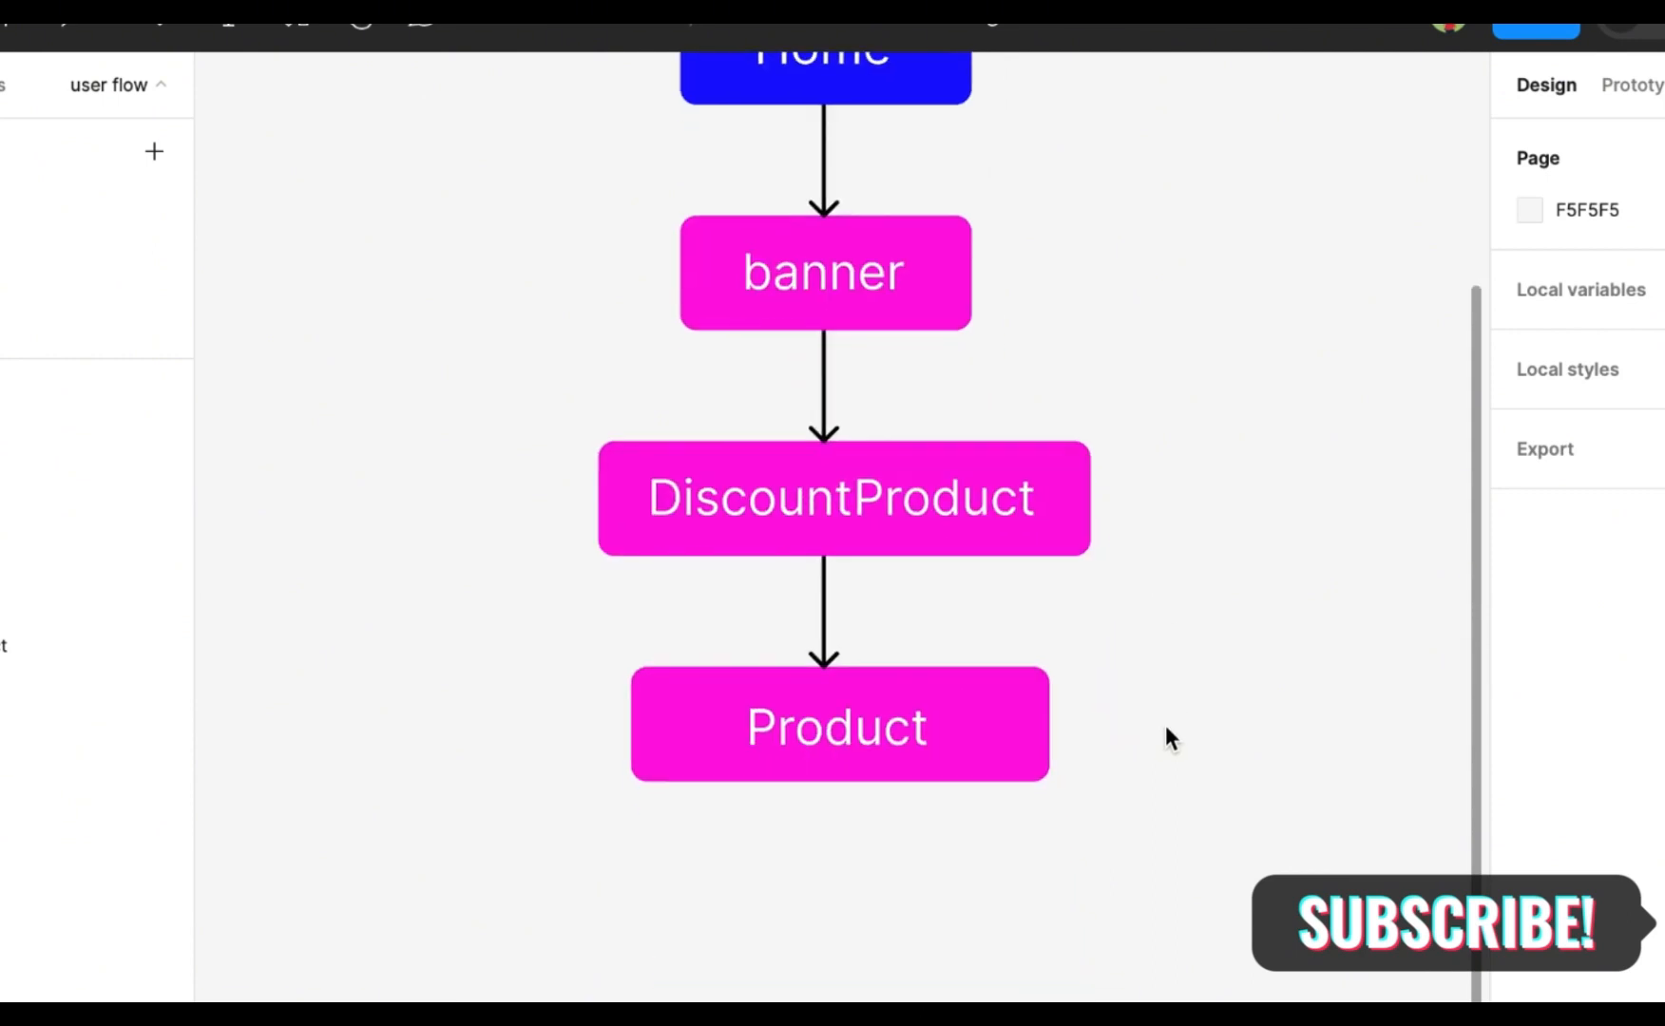
scroll(1165, 724, "down", 2)
scroll(1165, 724, "down", 2)
scroll(1165, 724, "up", 1)
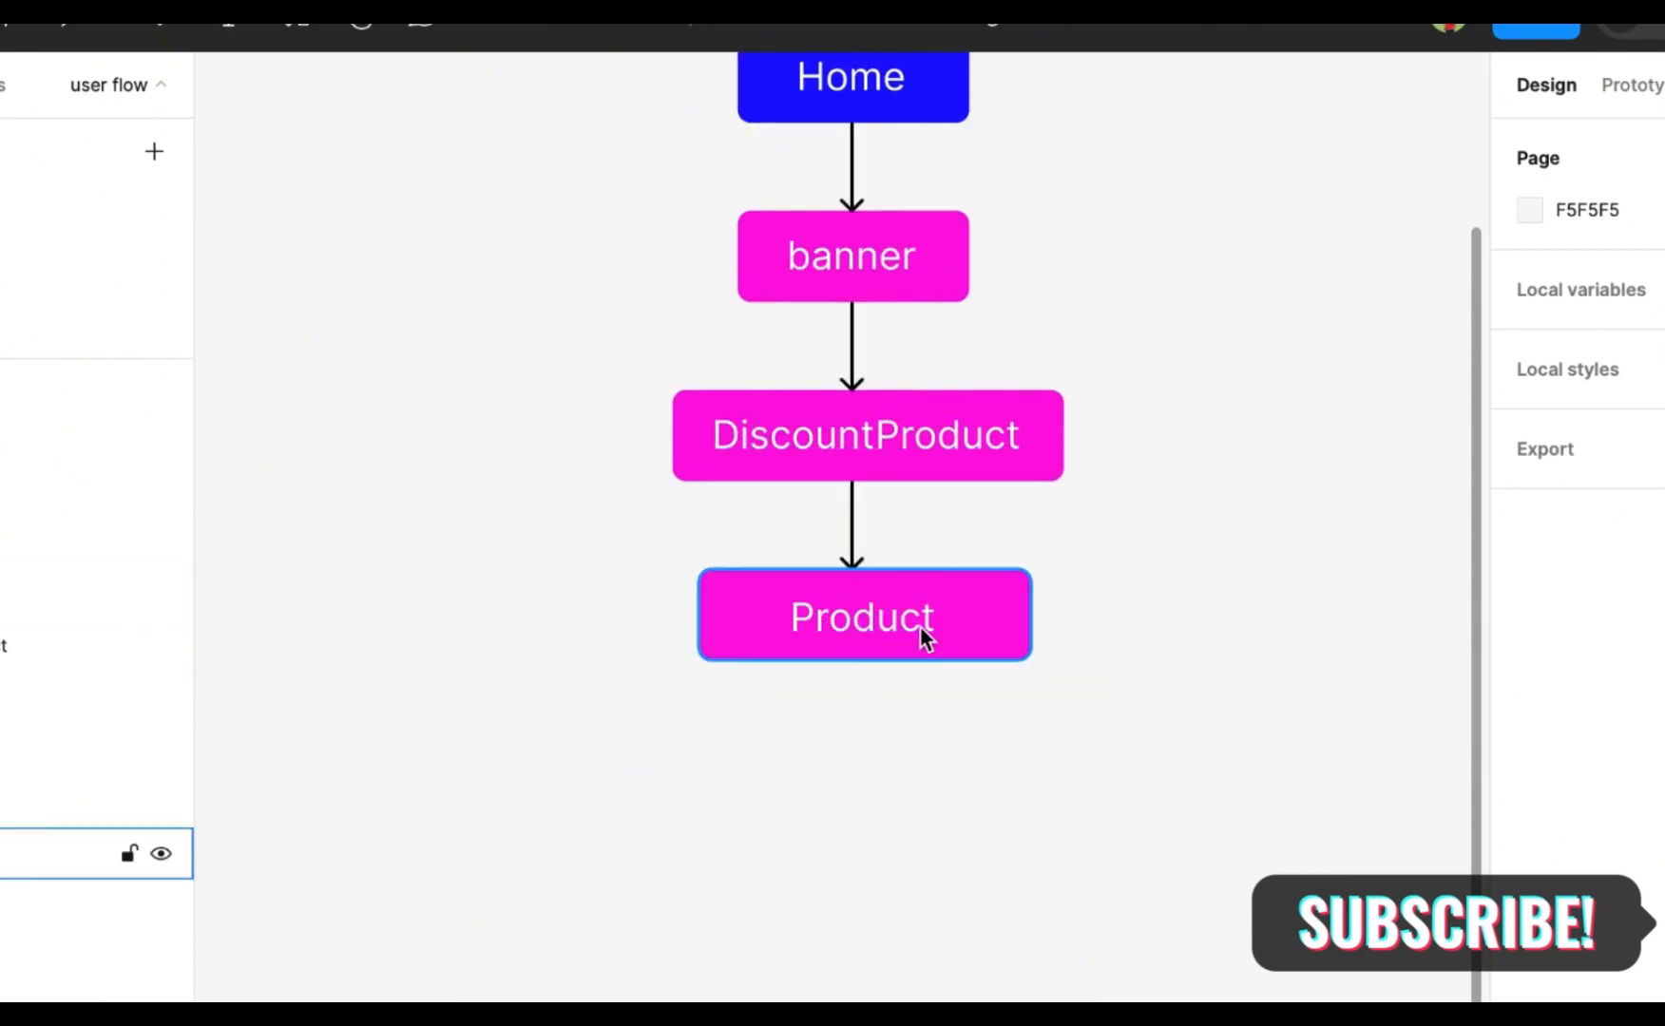
left_click(1009, 620)
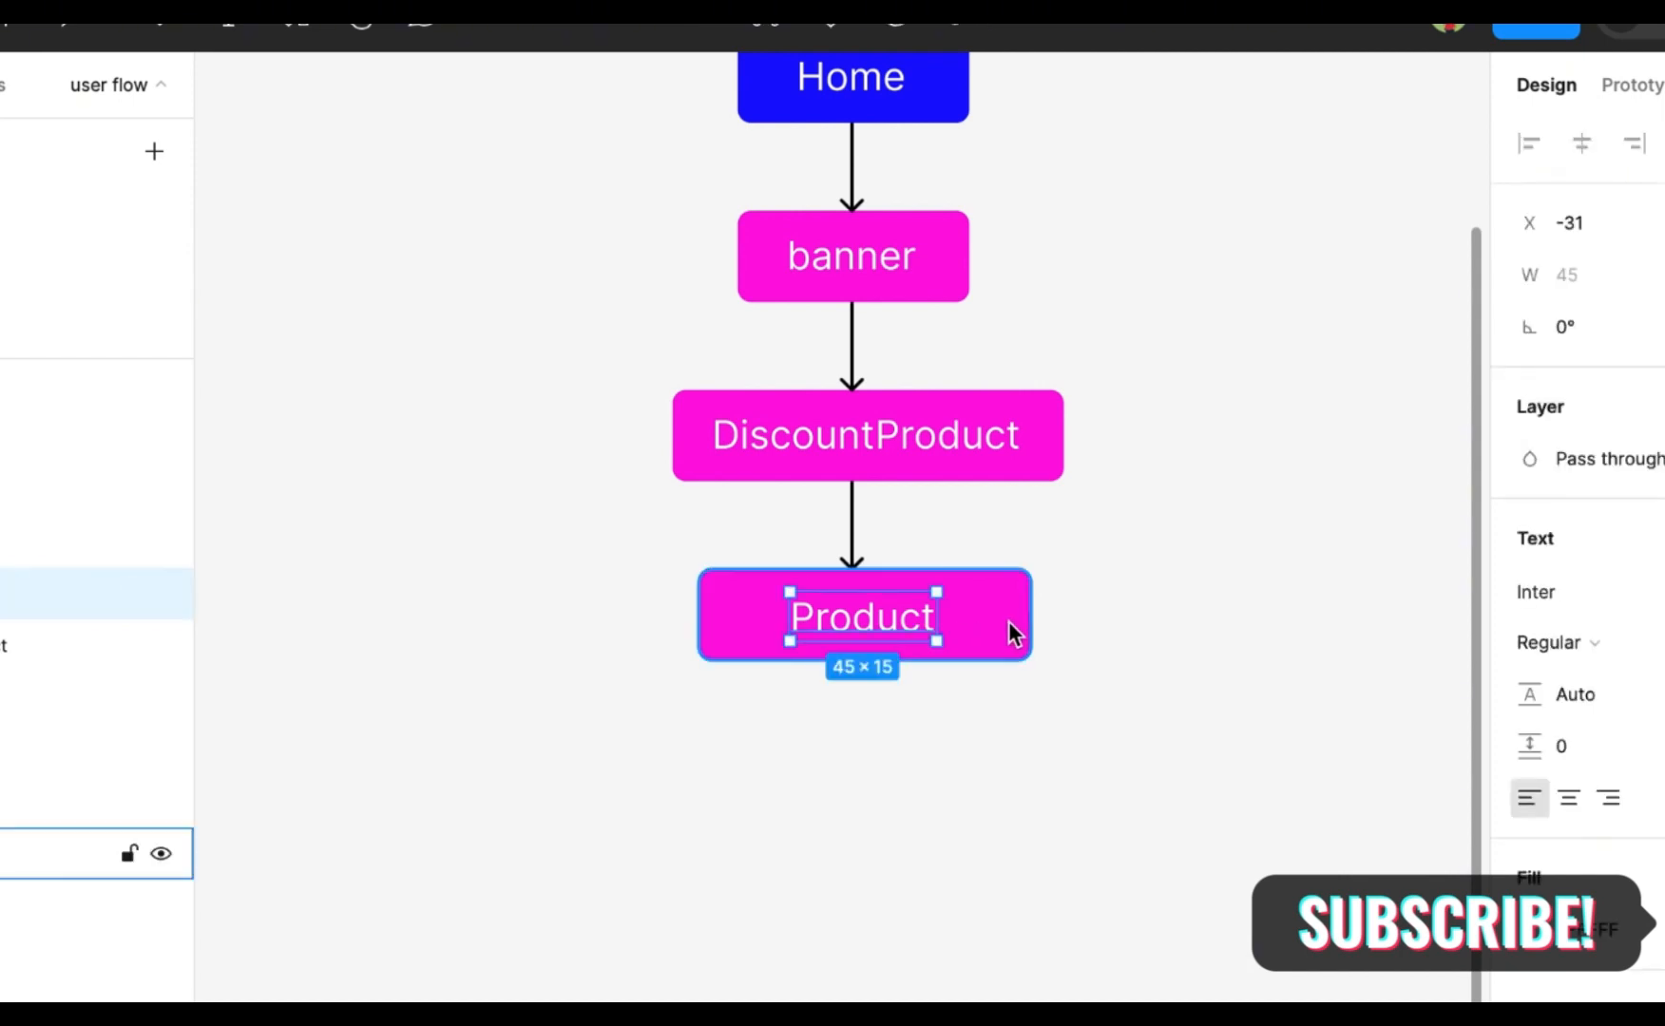
left_click(868, 627, "shift")
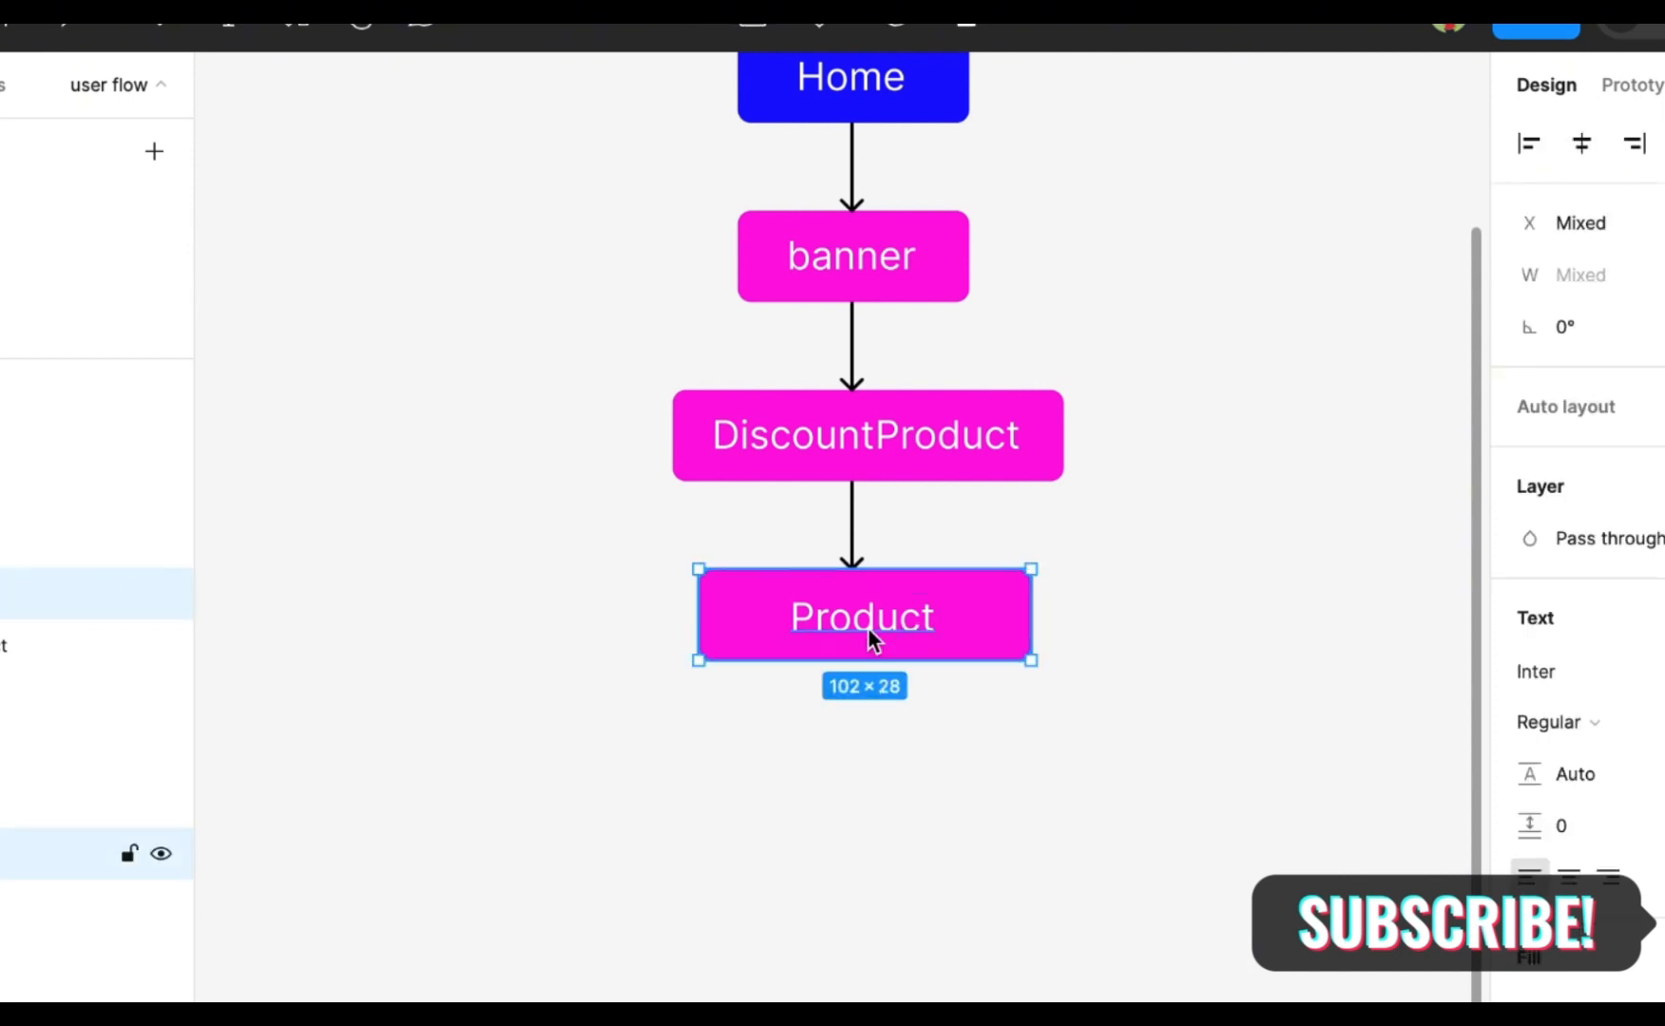
left_click_drag(880, 622, 882, 730)
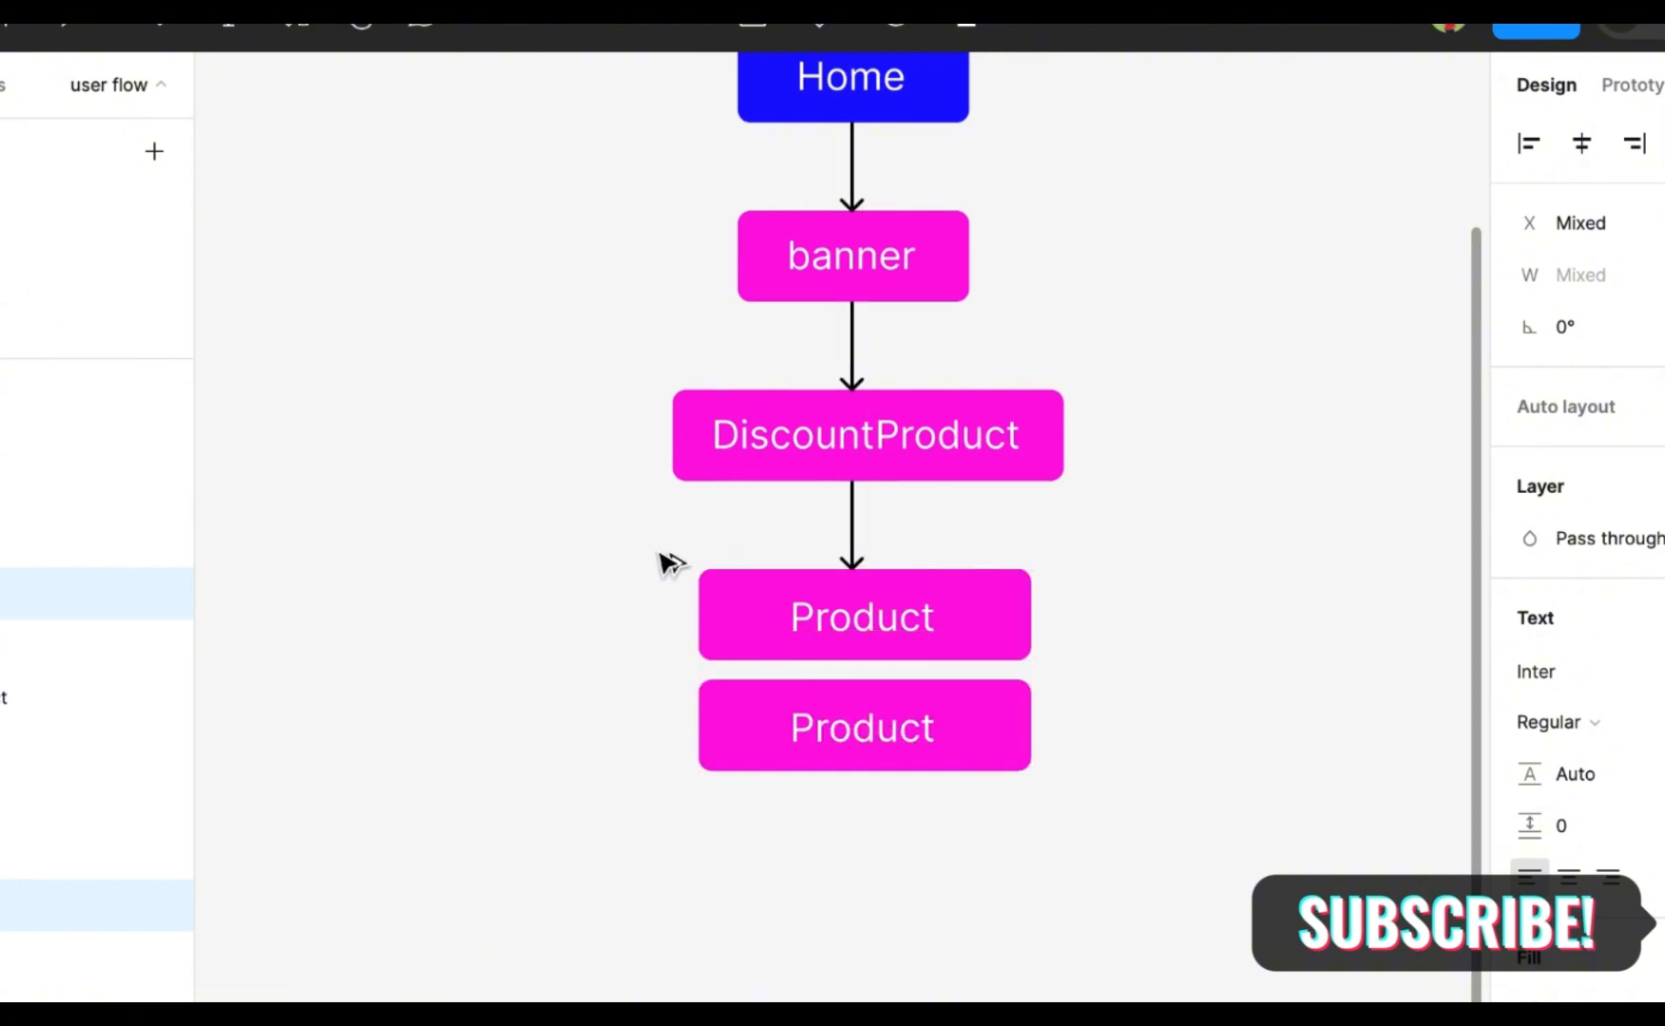
key("ctrl+z")
left_click(613, 562)
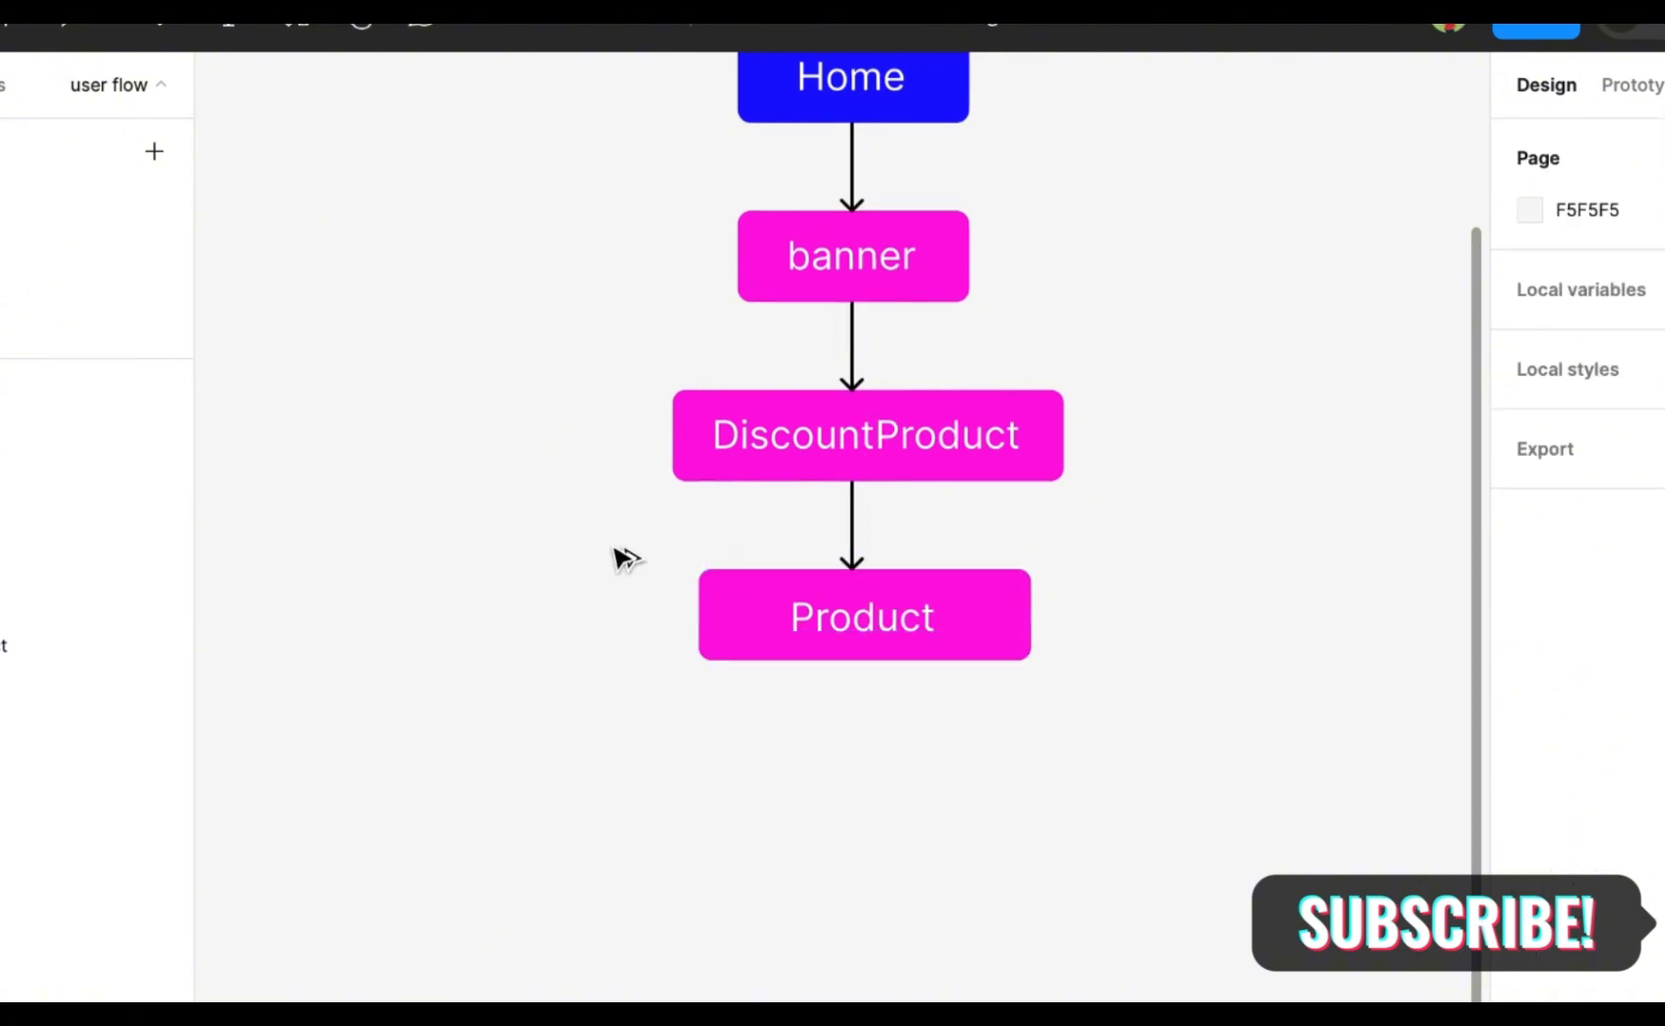
Duplicate the Product box with its label and incoming arrow directly below the original
left_click_drag(617, 529, 1151, 734)
left_click_drag(855, 753, 861, 781)
key("Escape")
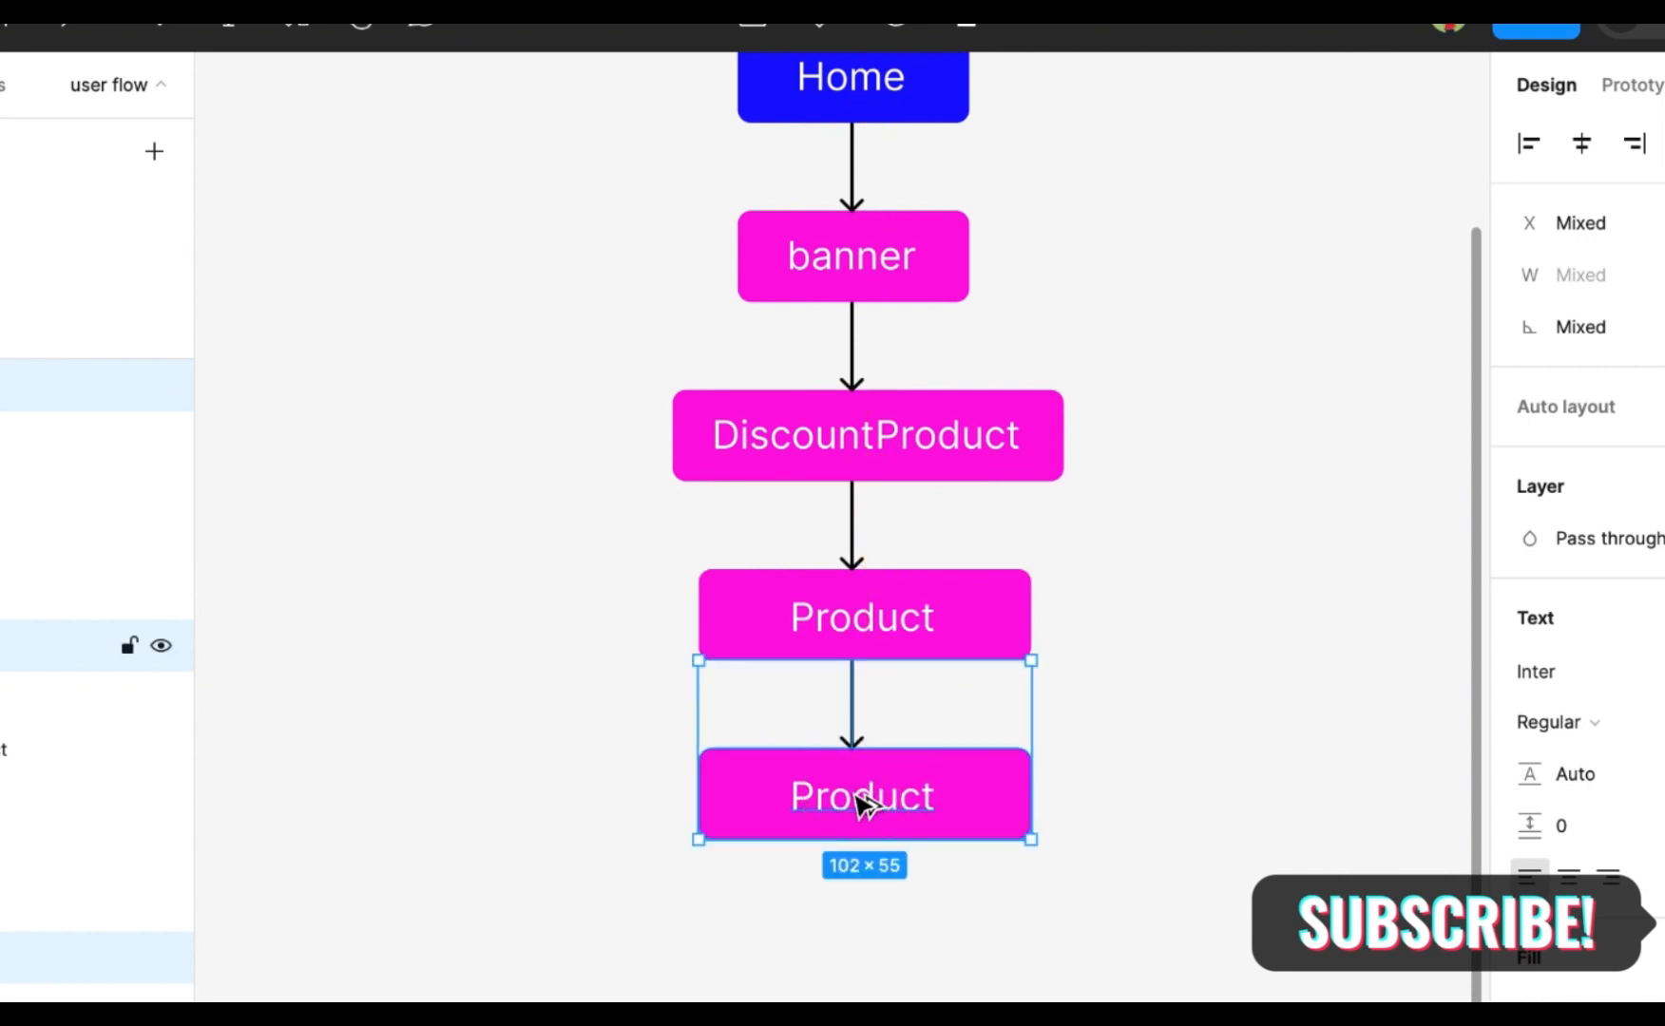
Change the lowest Product box's label to "our testomoliam"
left_click(856, 795)
double_click(856, 797)
left_click(855, 797)
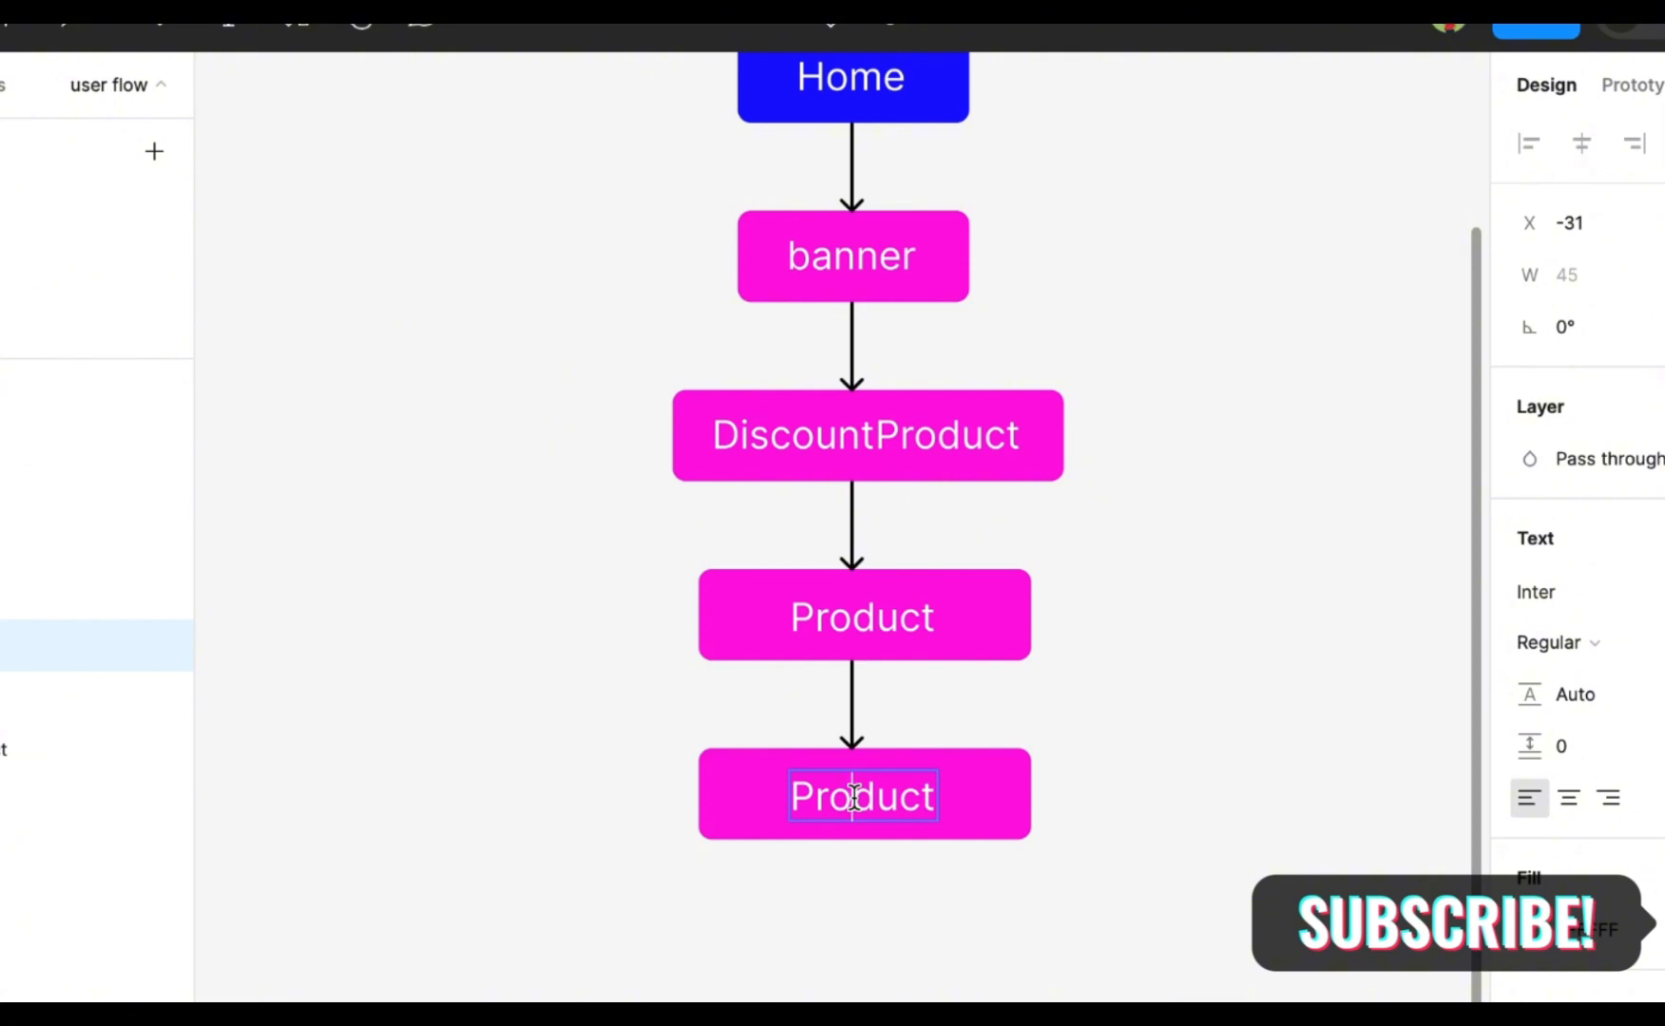
type("out")
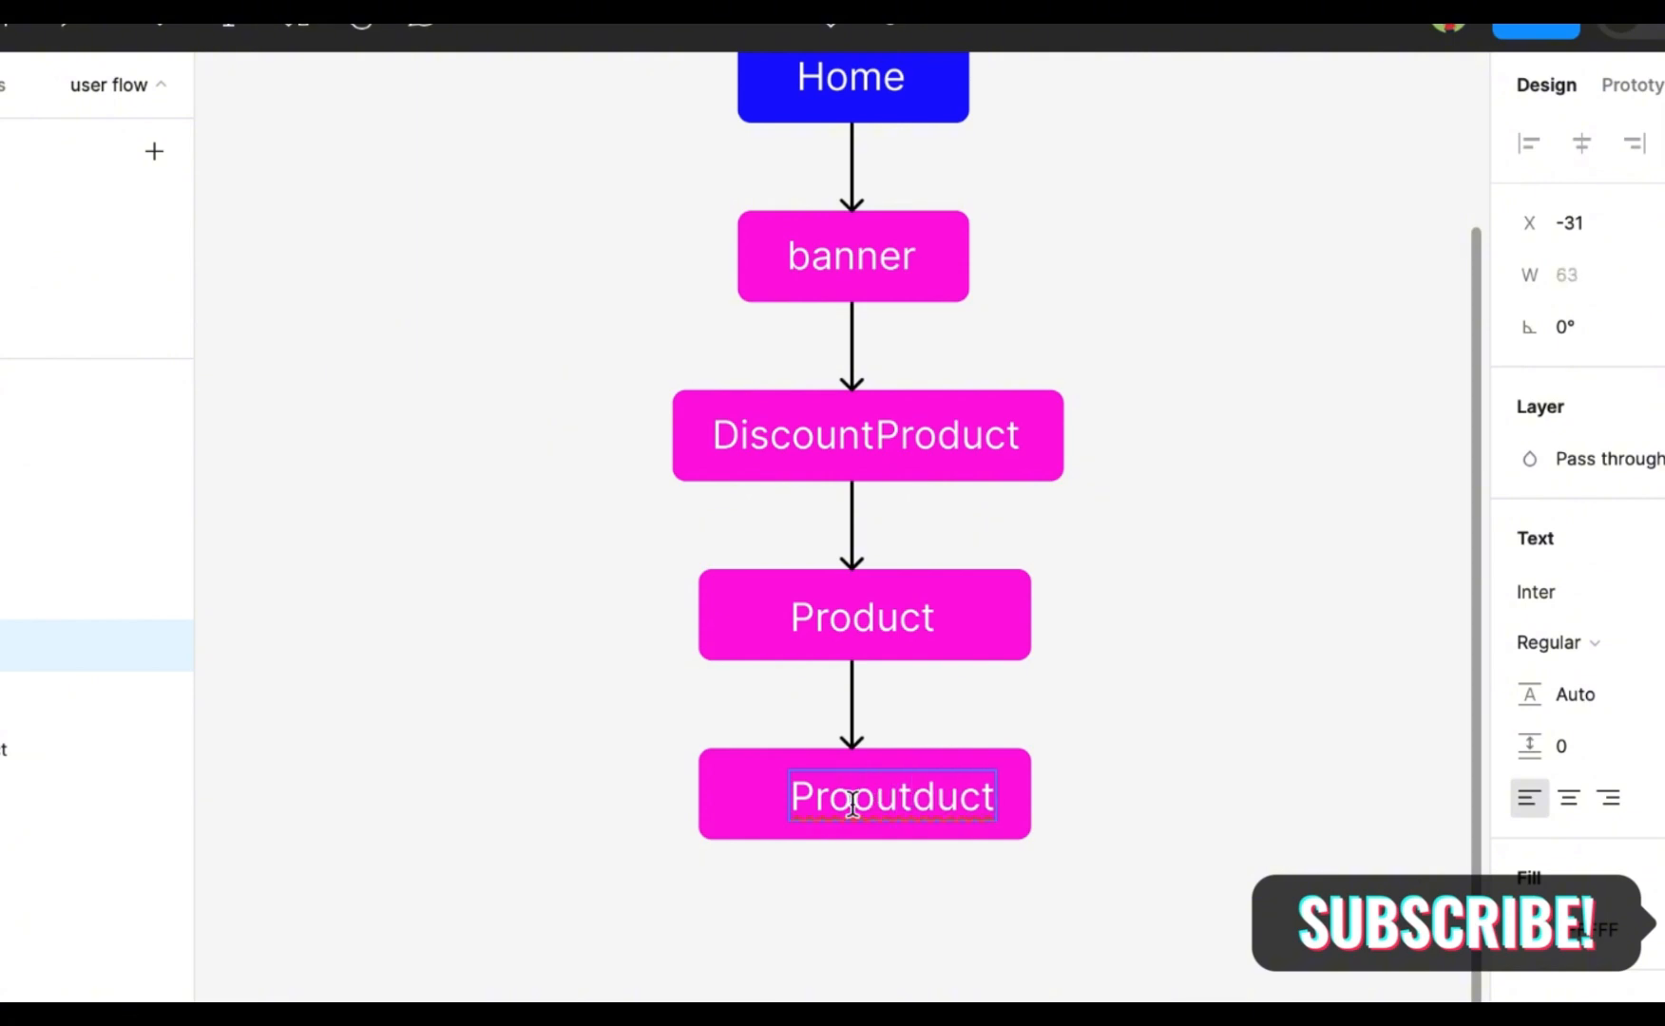
double_click(857, 795)
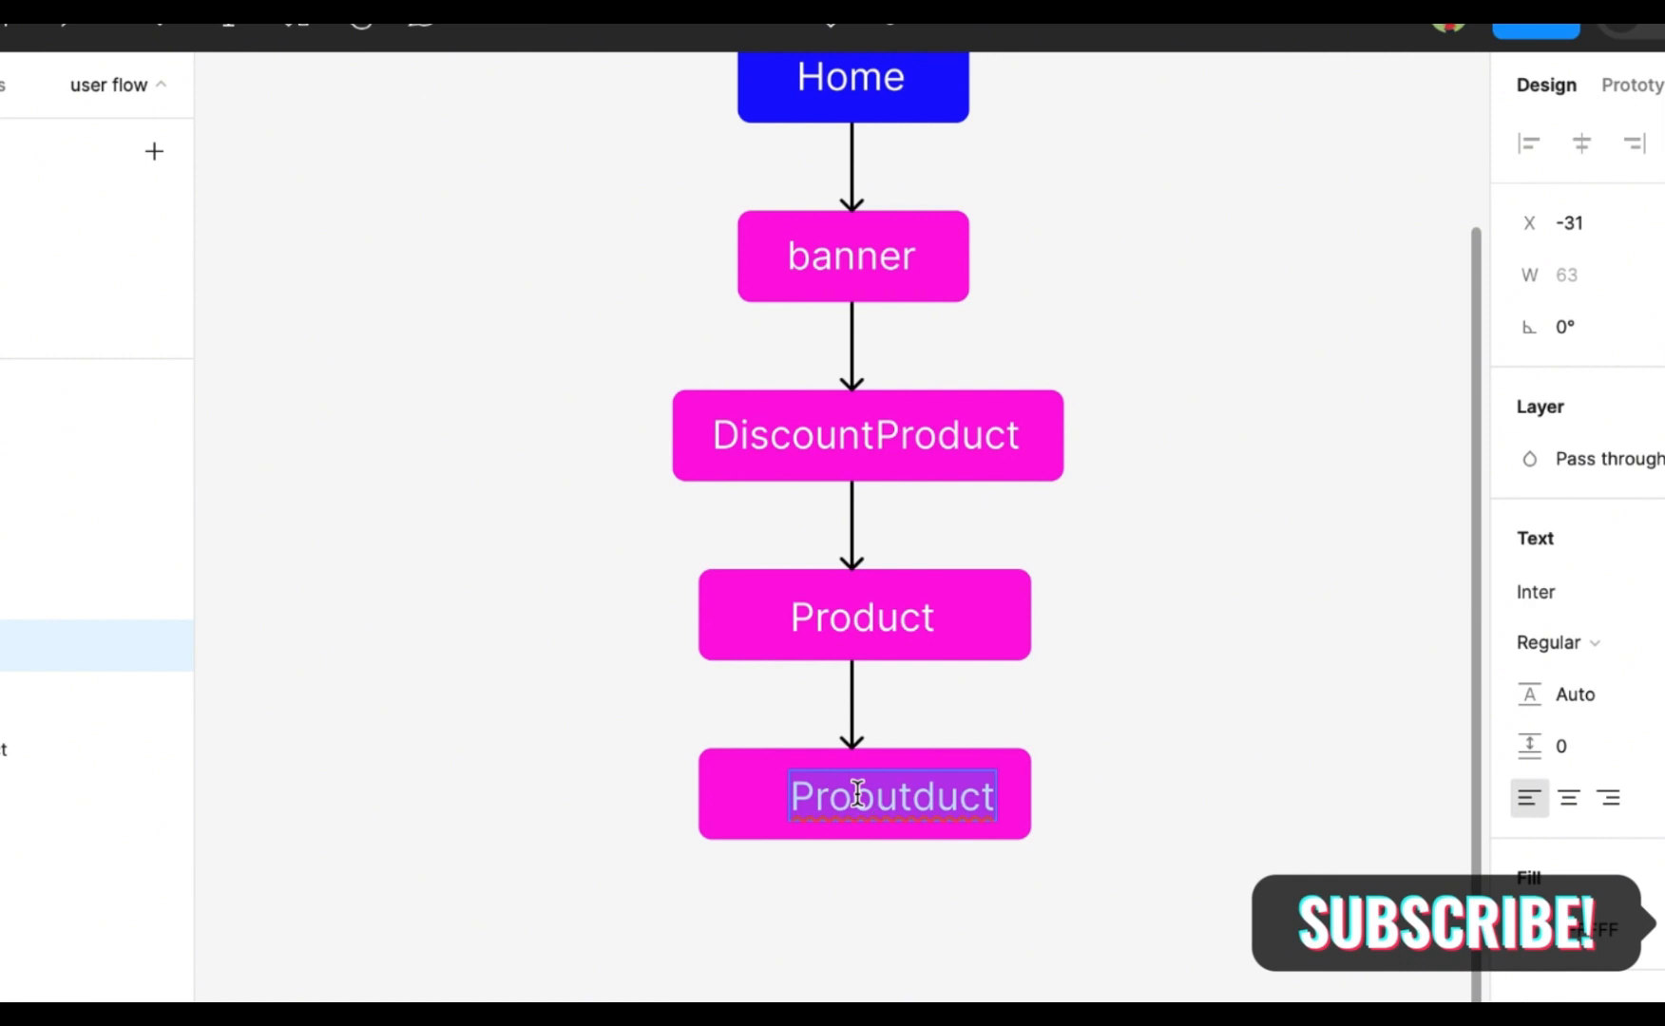
type("out")
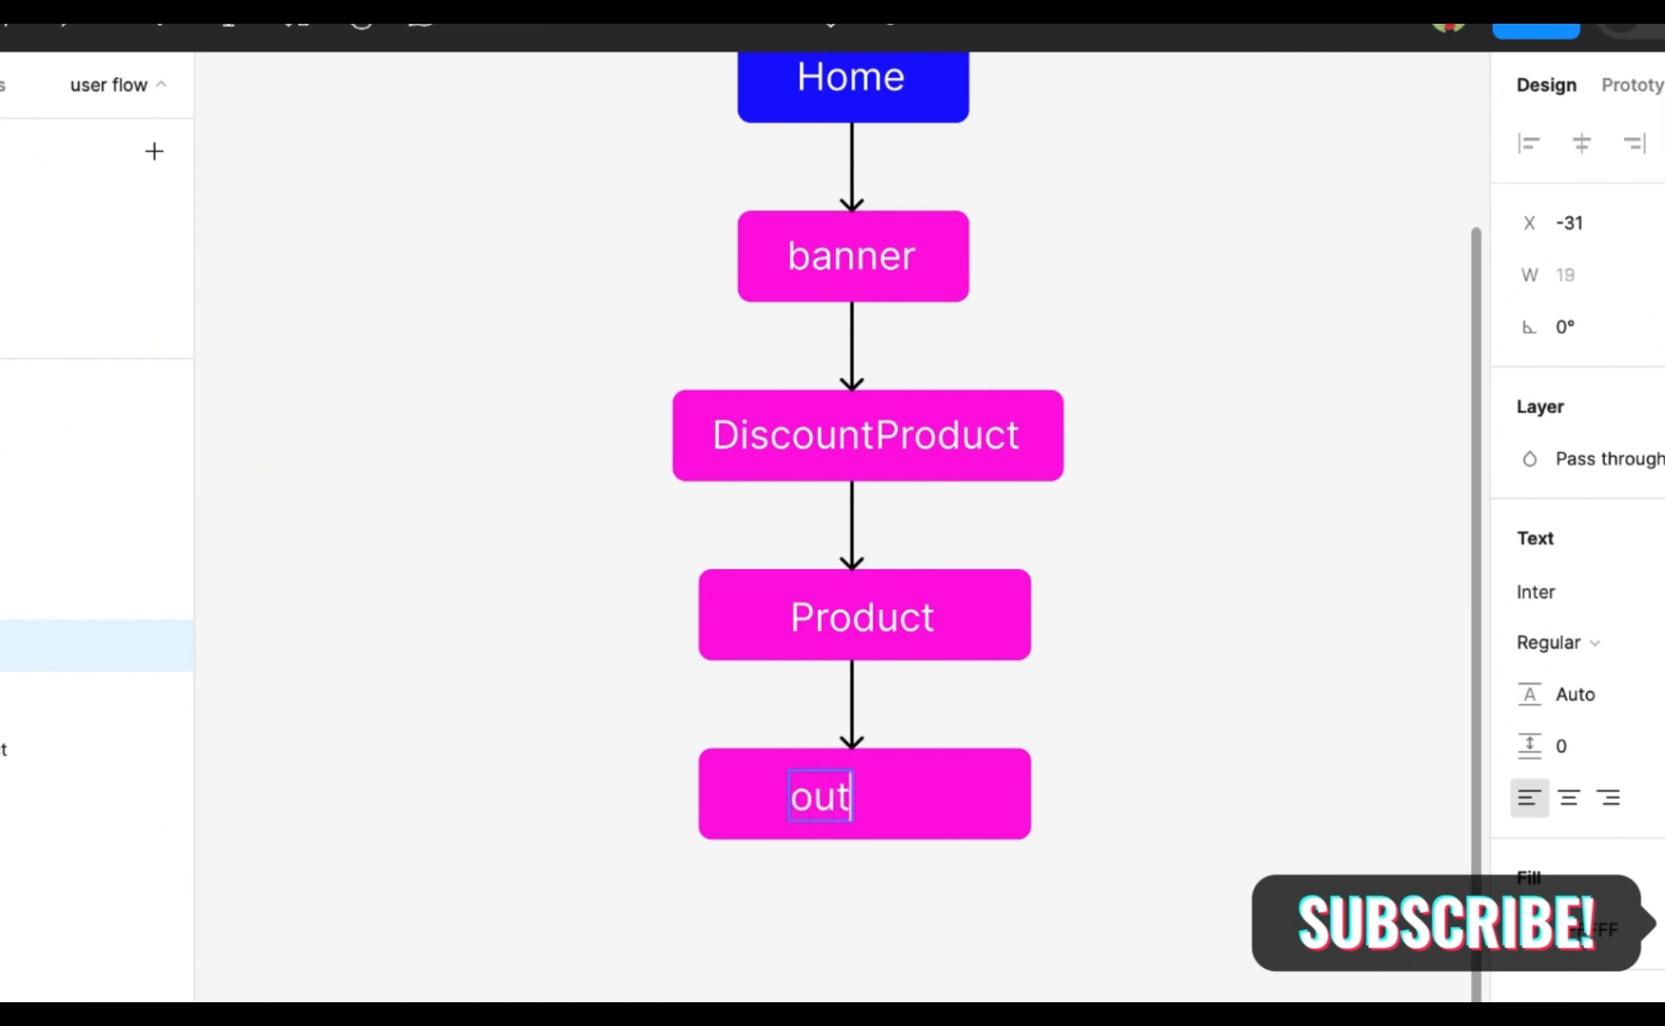
type(" testom")
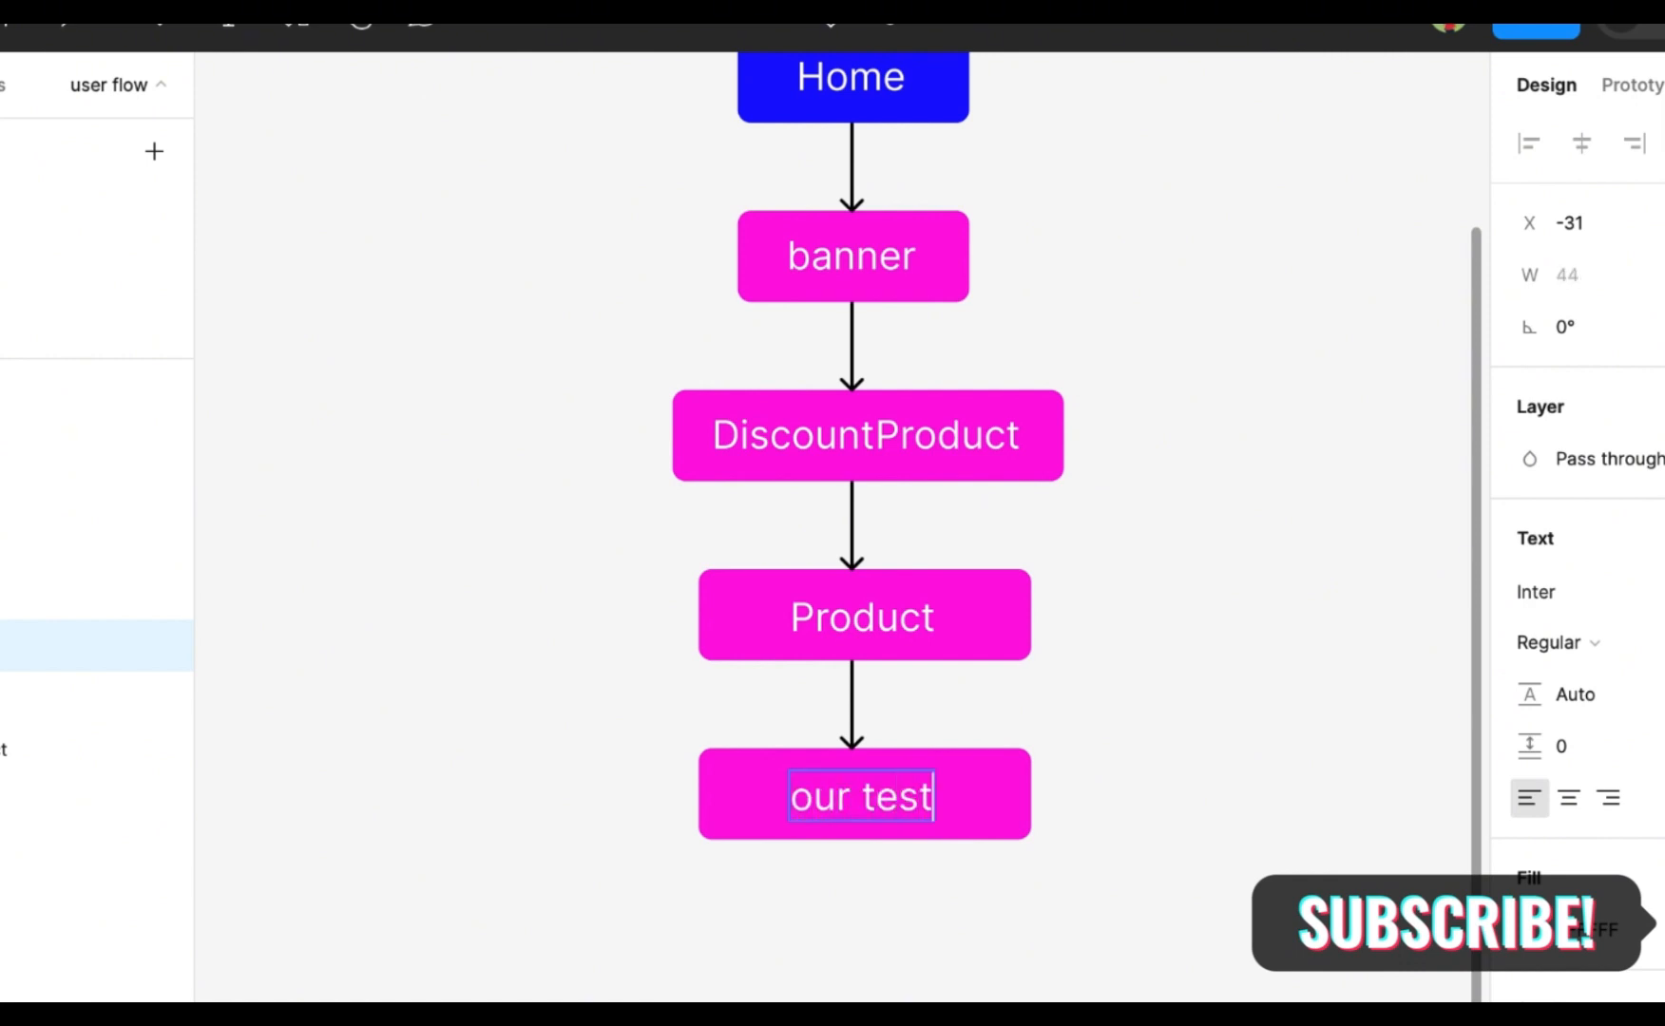
type("oliam")
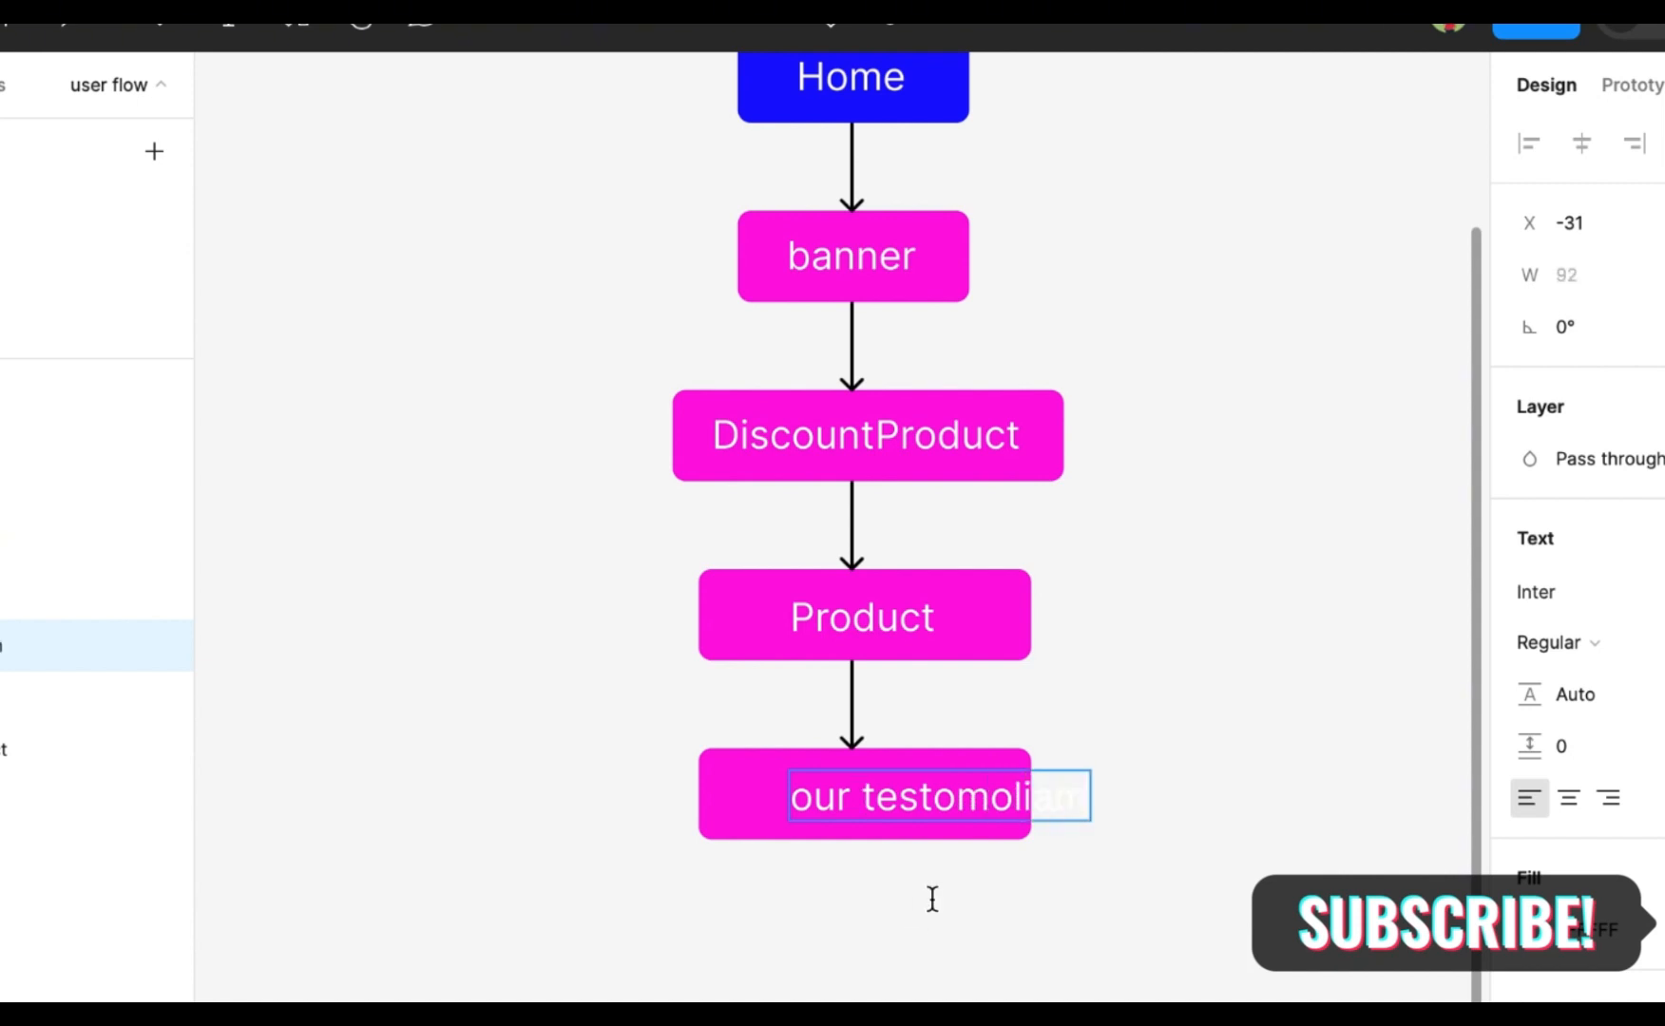
key("Escape")
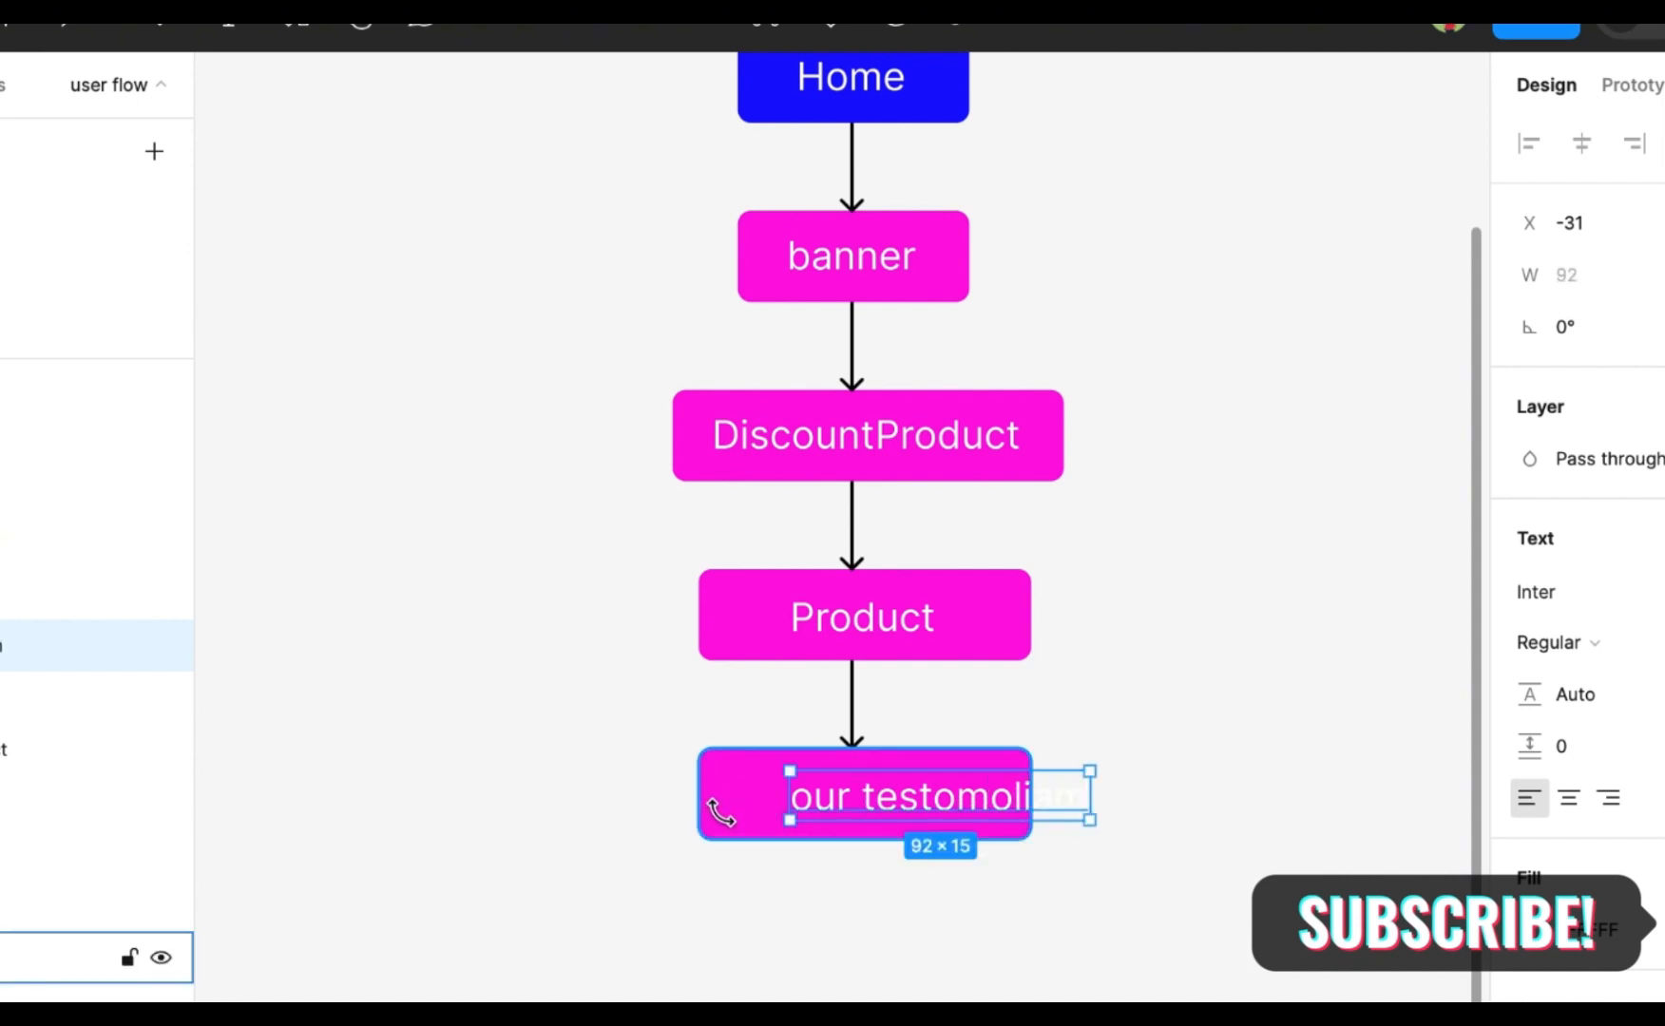
left_click(721, 813, "shift")
left_click(1581, 143)
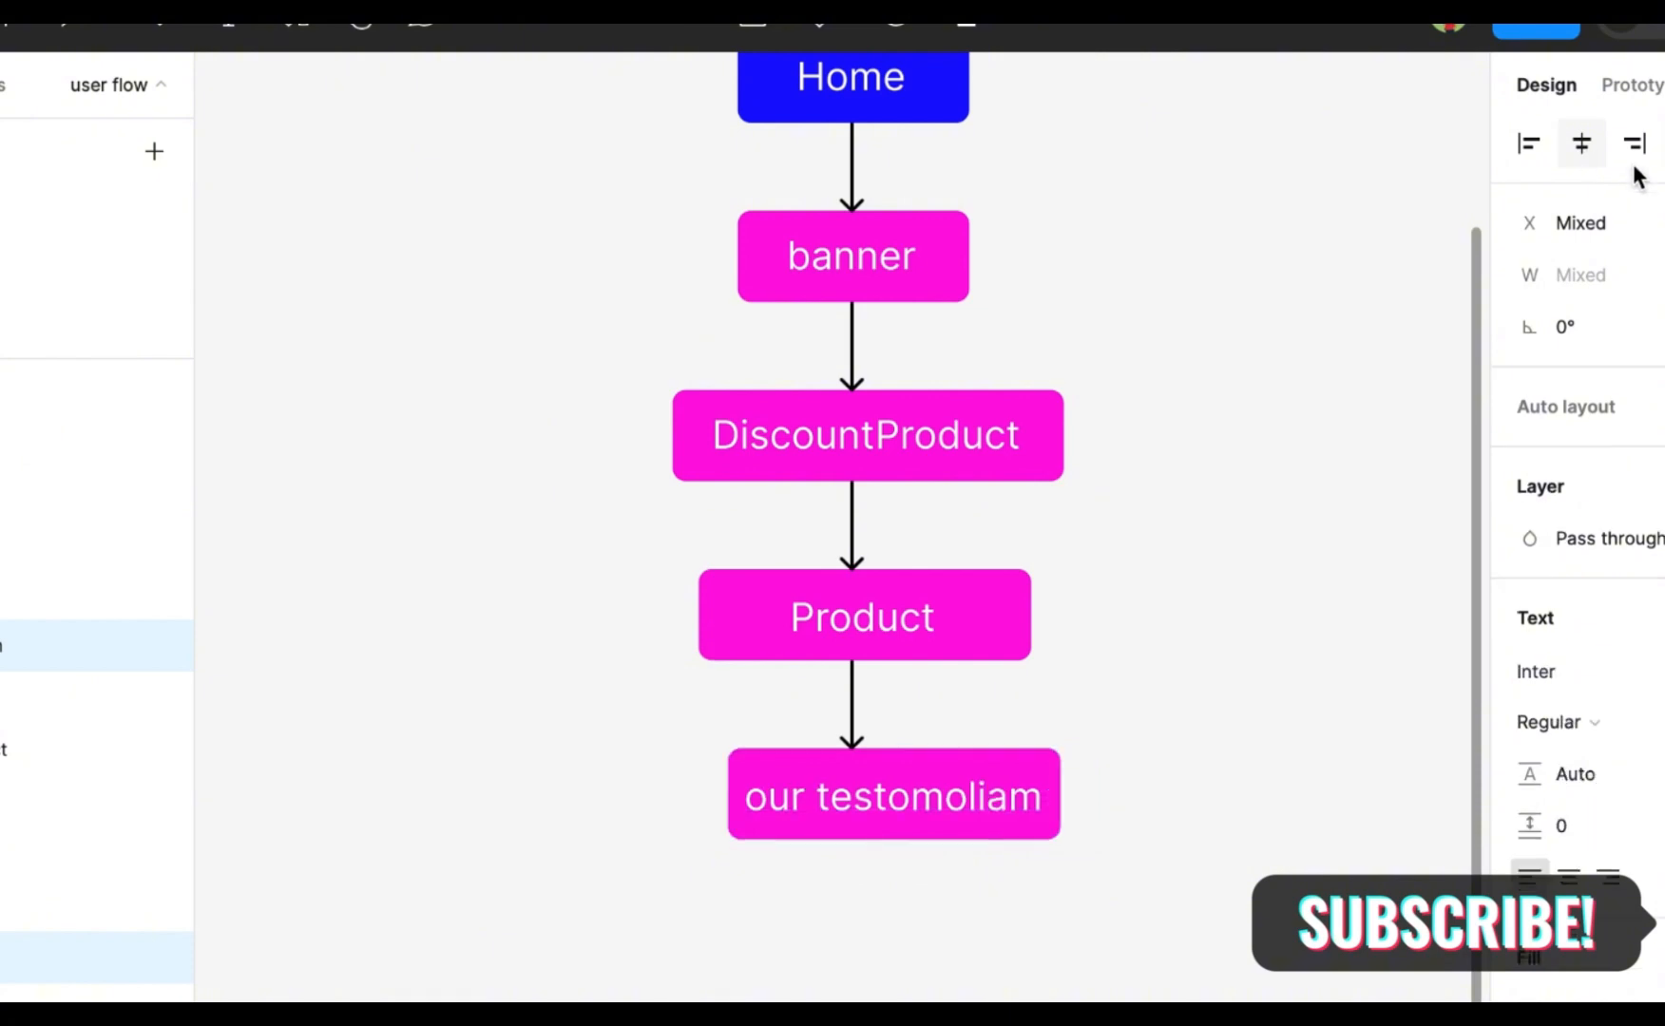
key("ctrl+z")
left_click(1070, 957)
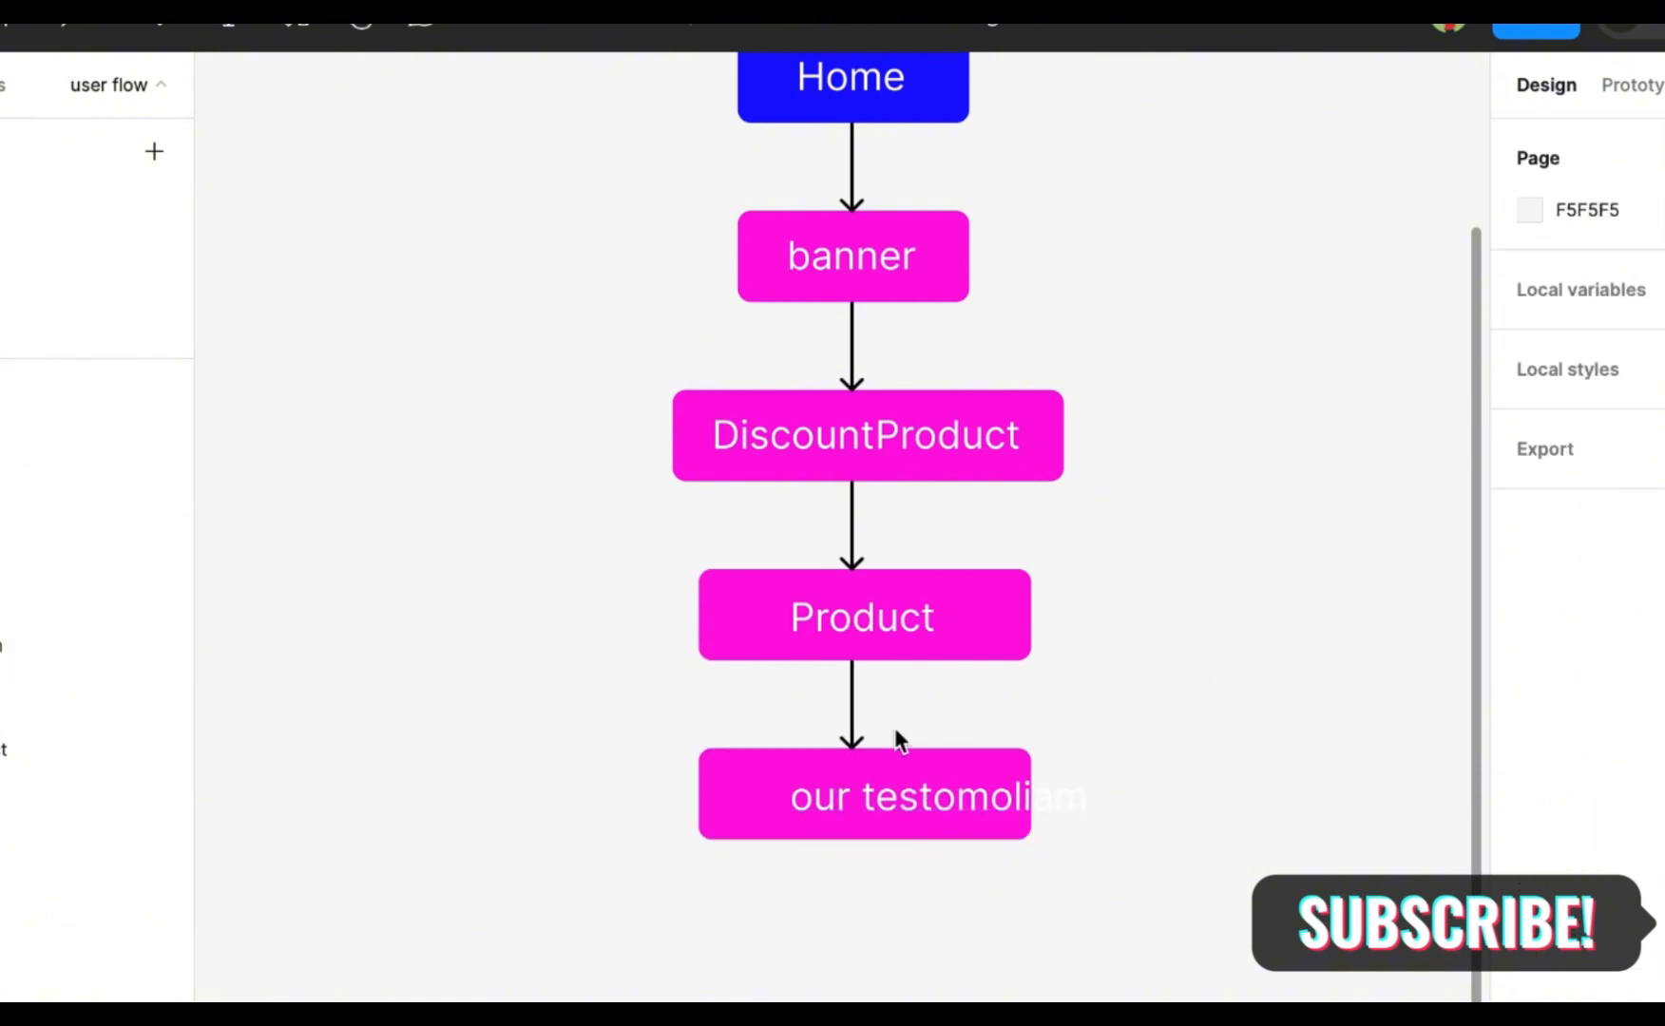
Widen the lowest box on its right side to about 130 so it encloses the "our testomoliam" label
left_click(892, 781)
left_click(741, 821)
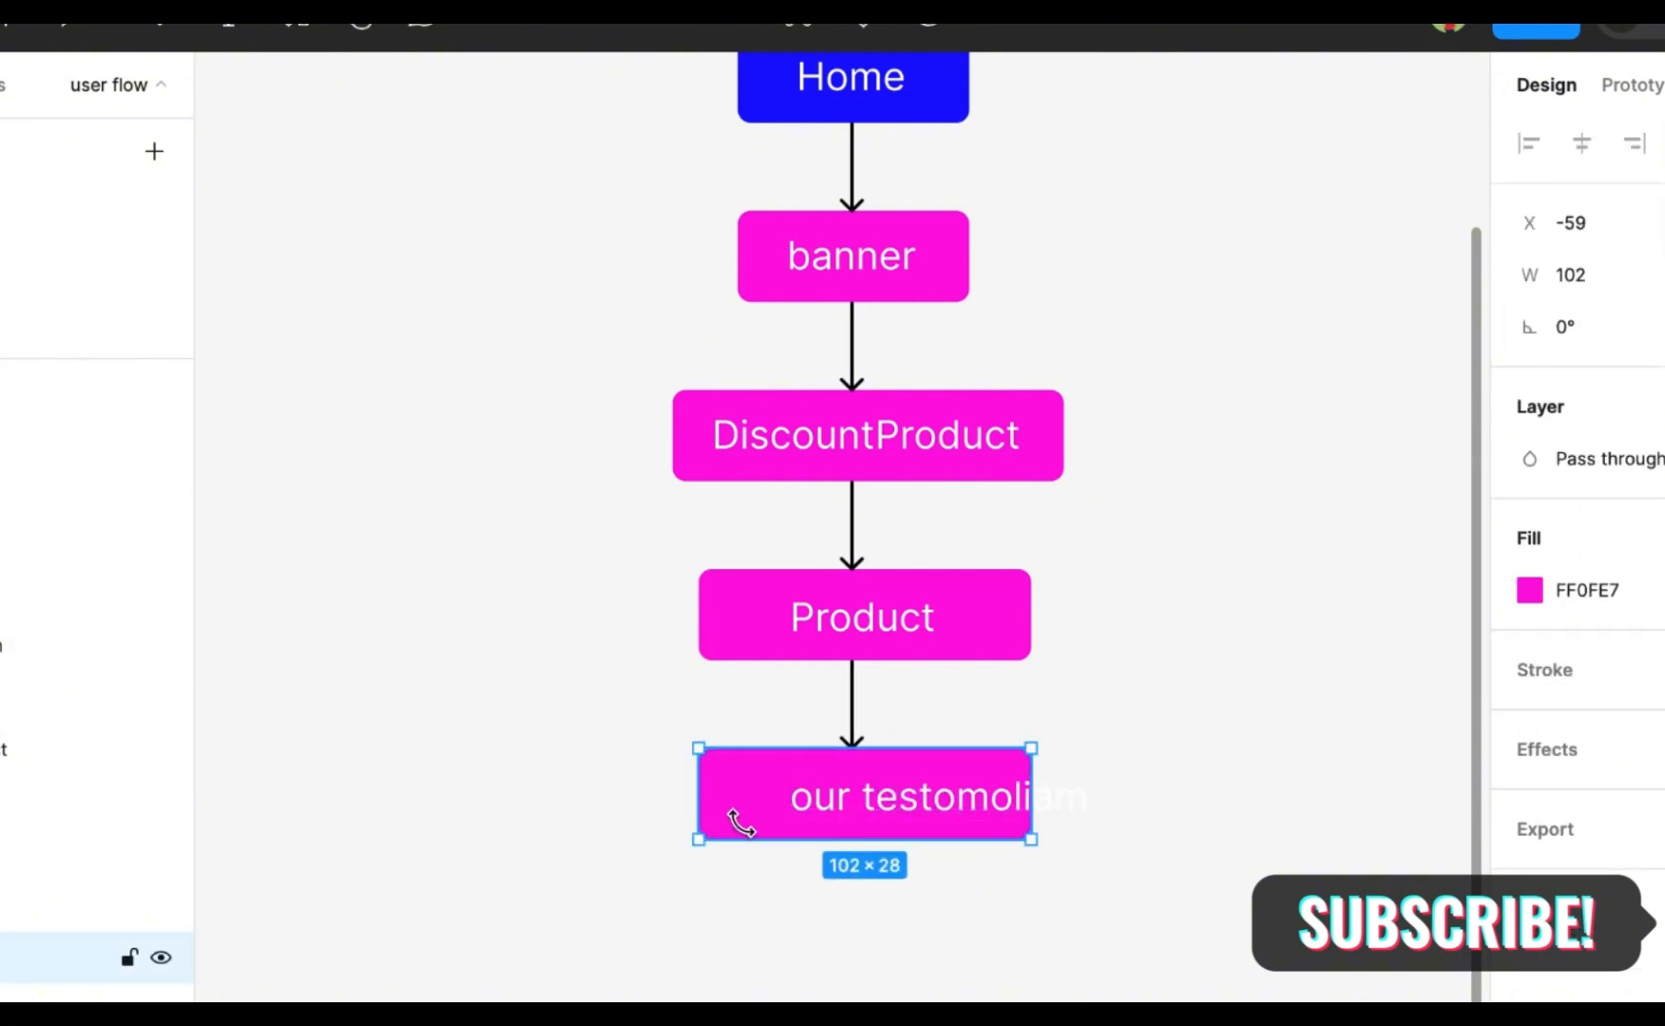
left_click_drag(1032, 792, 1123, 795)
Center the "our testomoliam" label horizontally within its box and move both left to center them under the incoming arrow
left_click(960, 799)
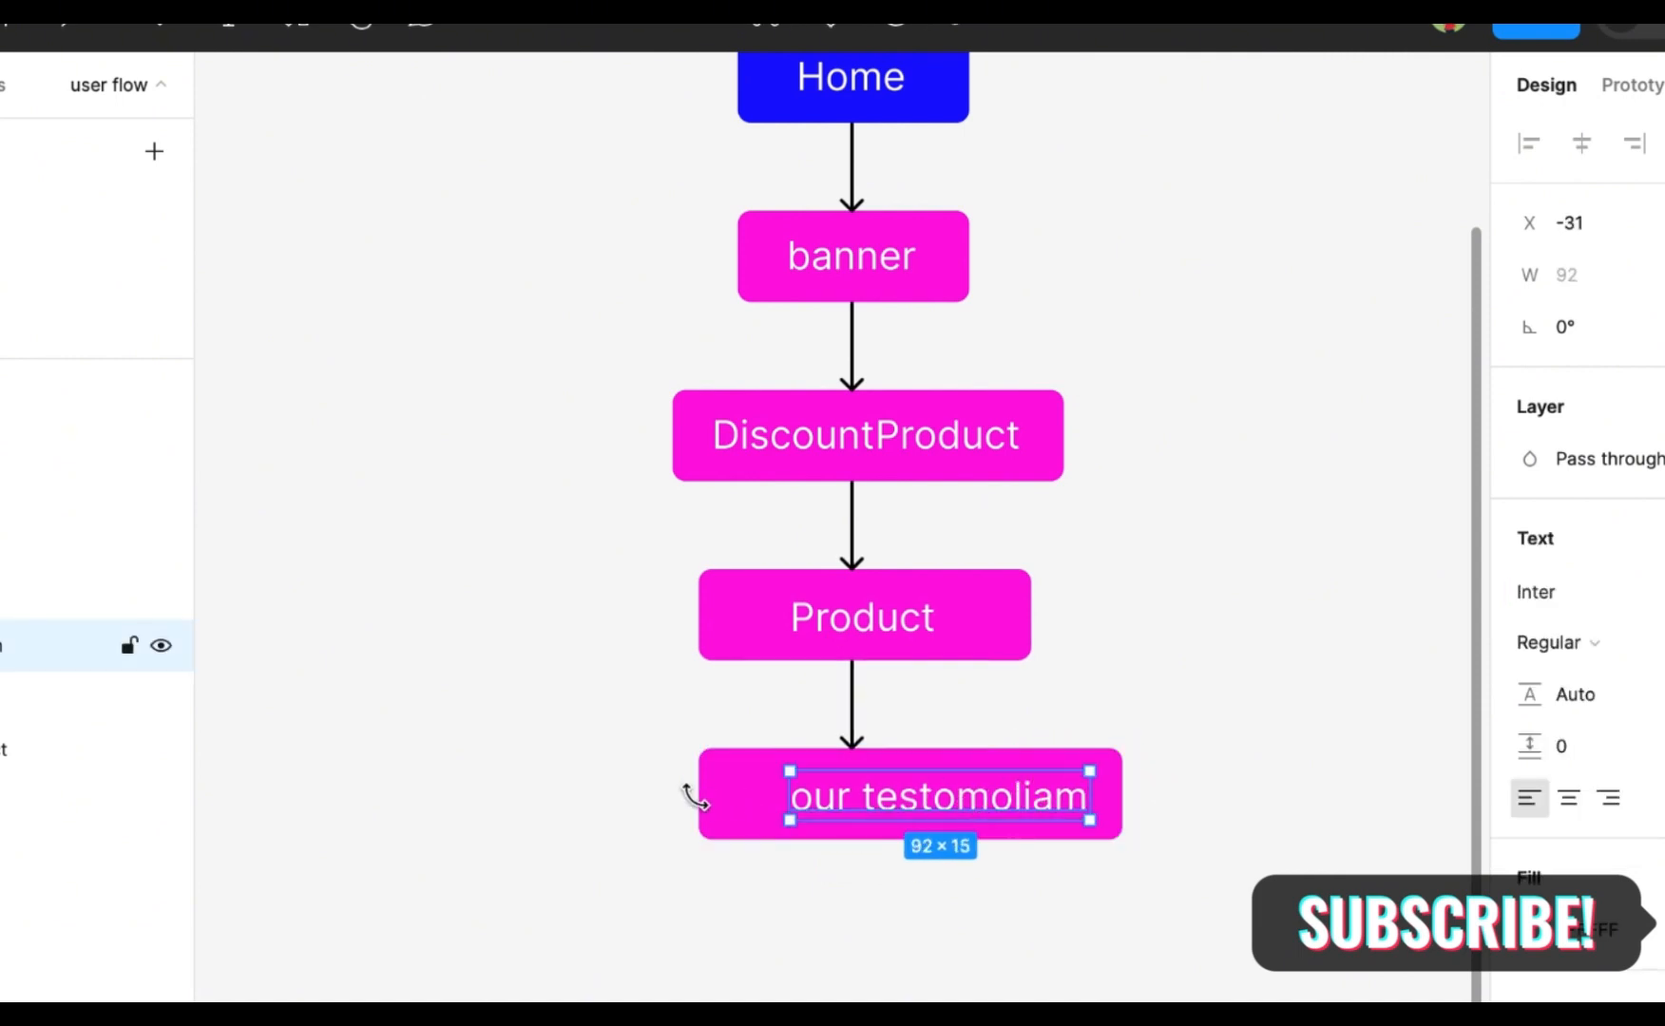
left_click(713, 798, "shift")
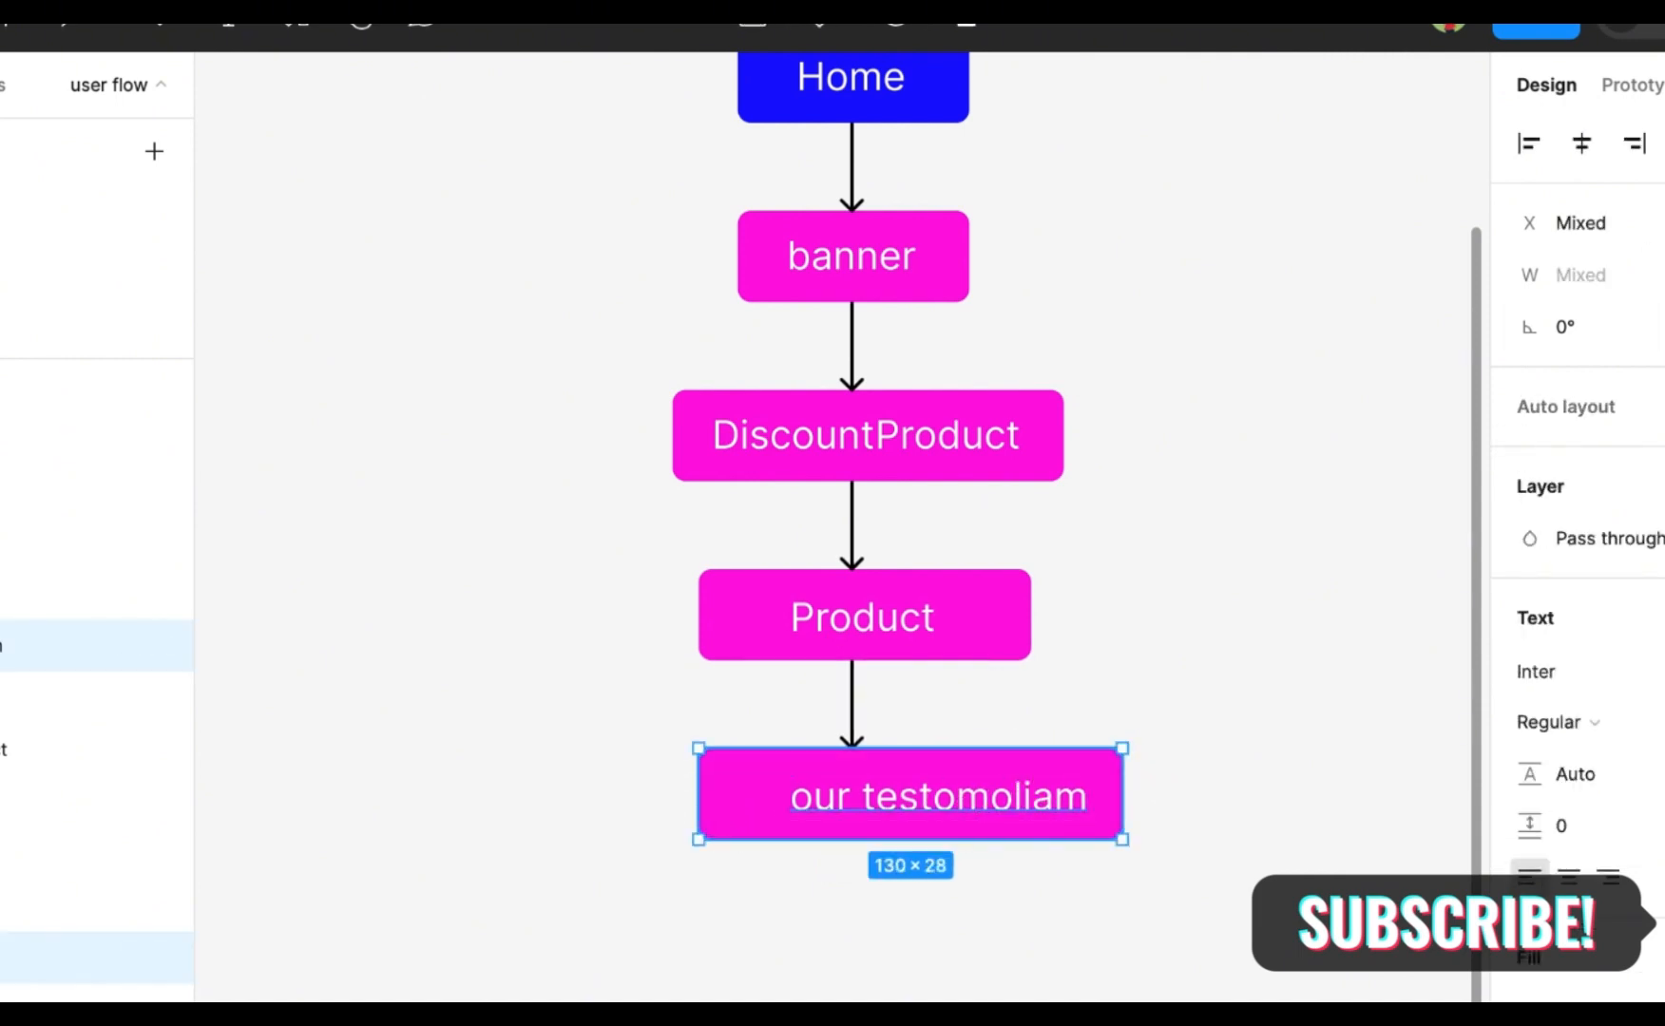
left_click(1581, 144)
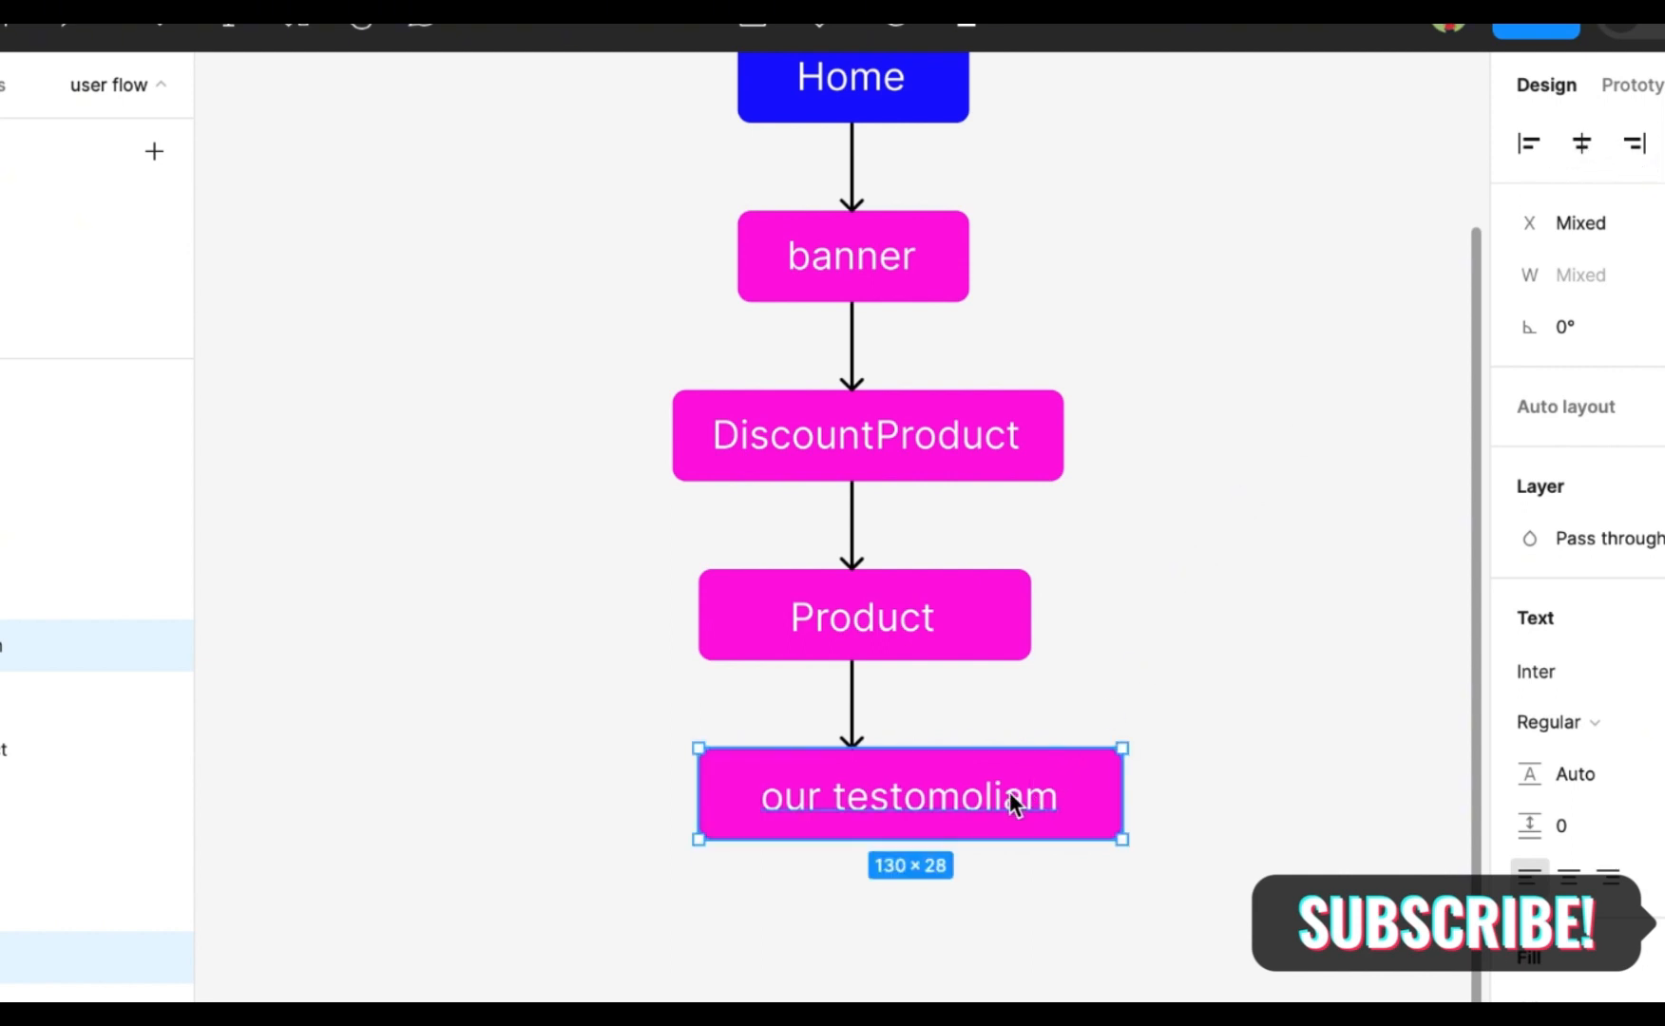
left_click_drag(1009, 803, 881, 797)
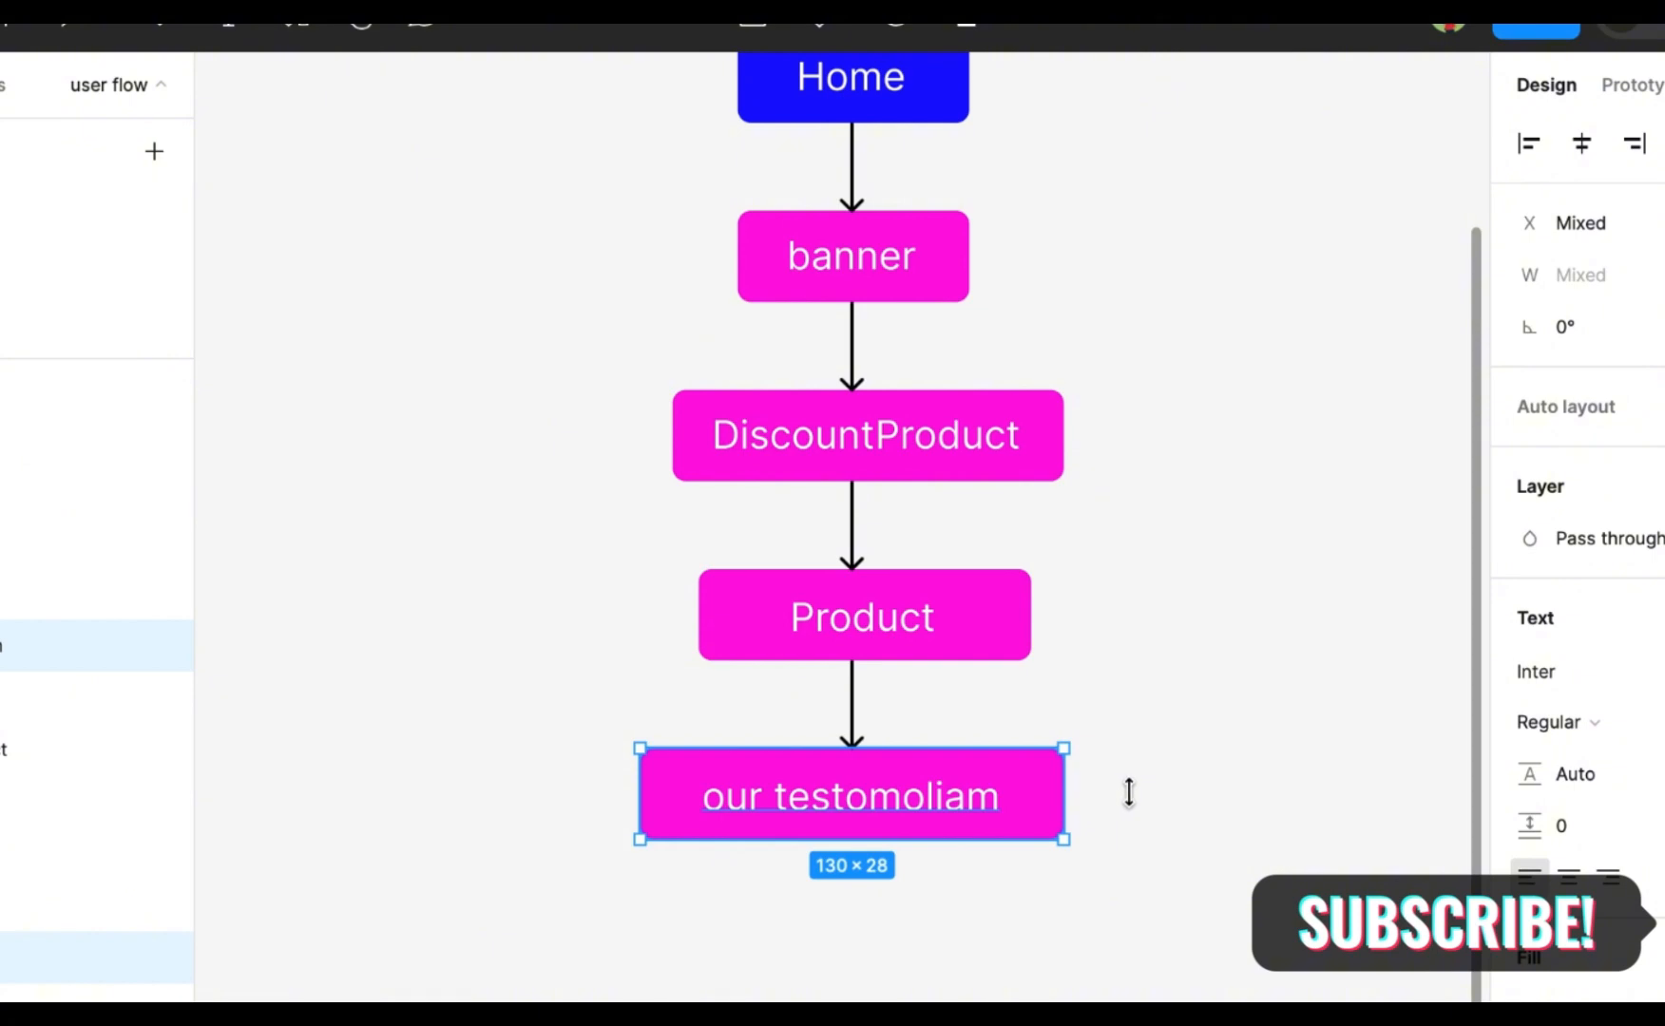
Duplicate the "our testomoliam" box with its label and incoming arrow directly below the original
scroll(1129, 791, "down", 1)
scroll(866, 787, "up", 3)
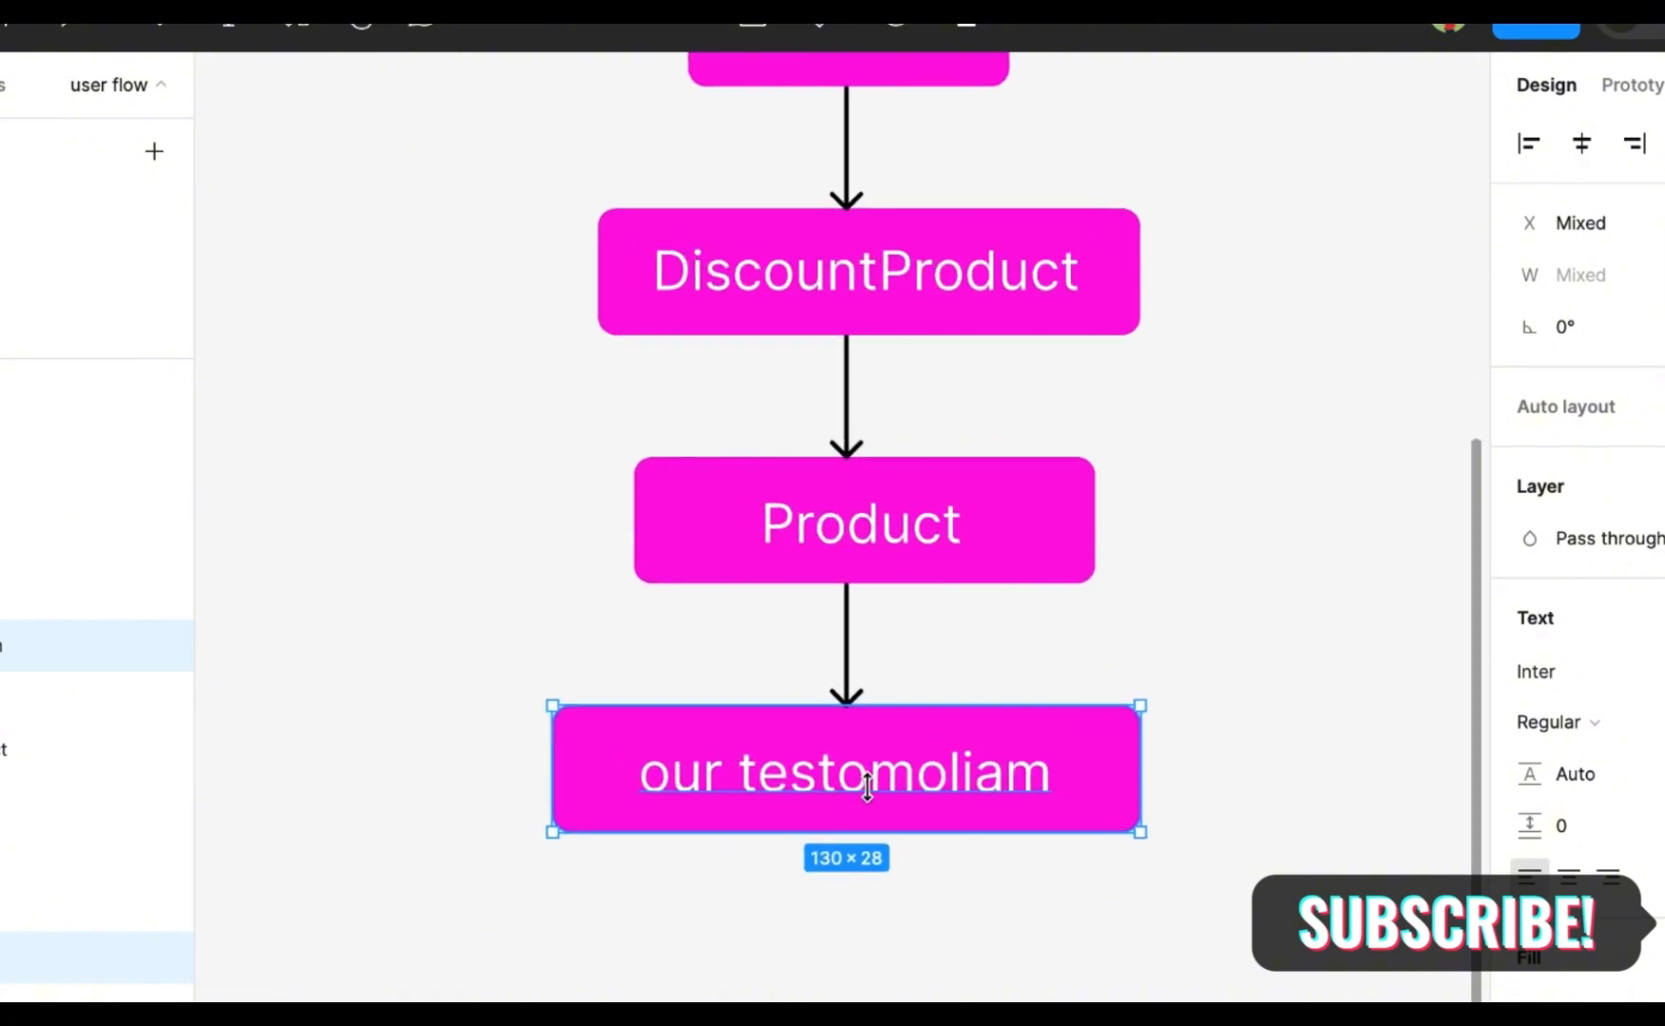
scroll(988, 809, "down", 5)
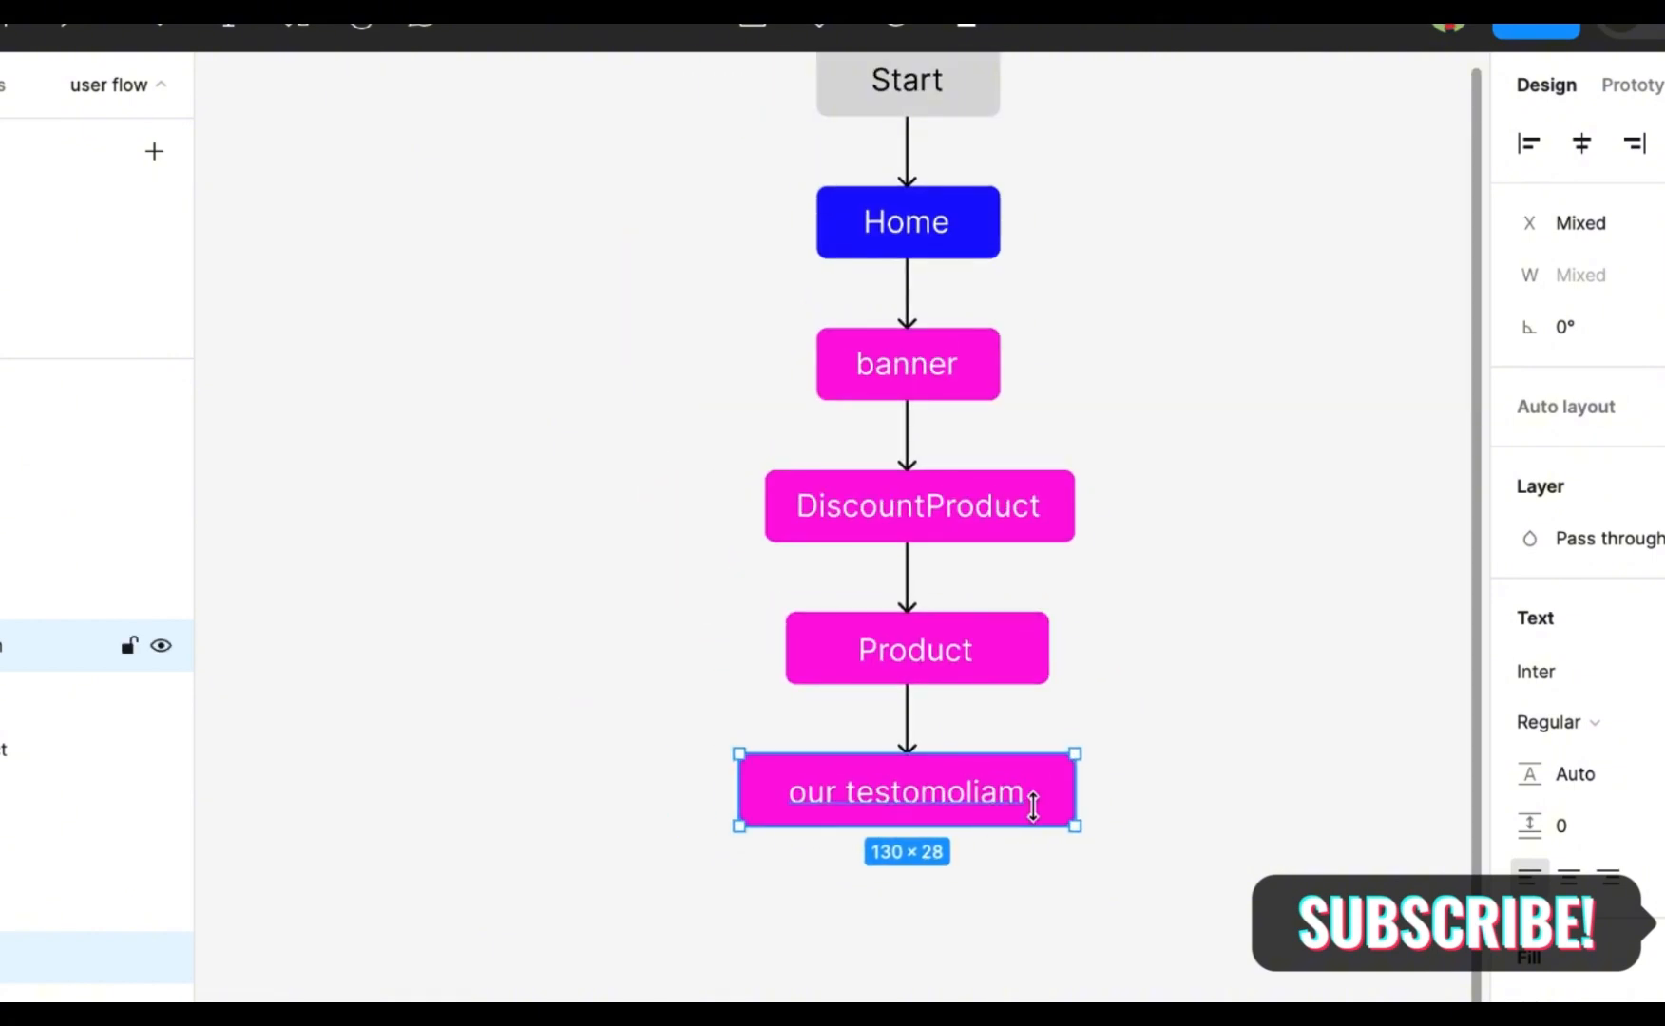
left_click(907, 733, "shift")
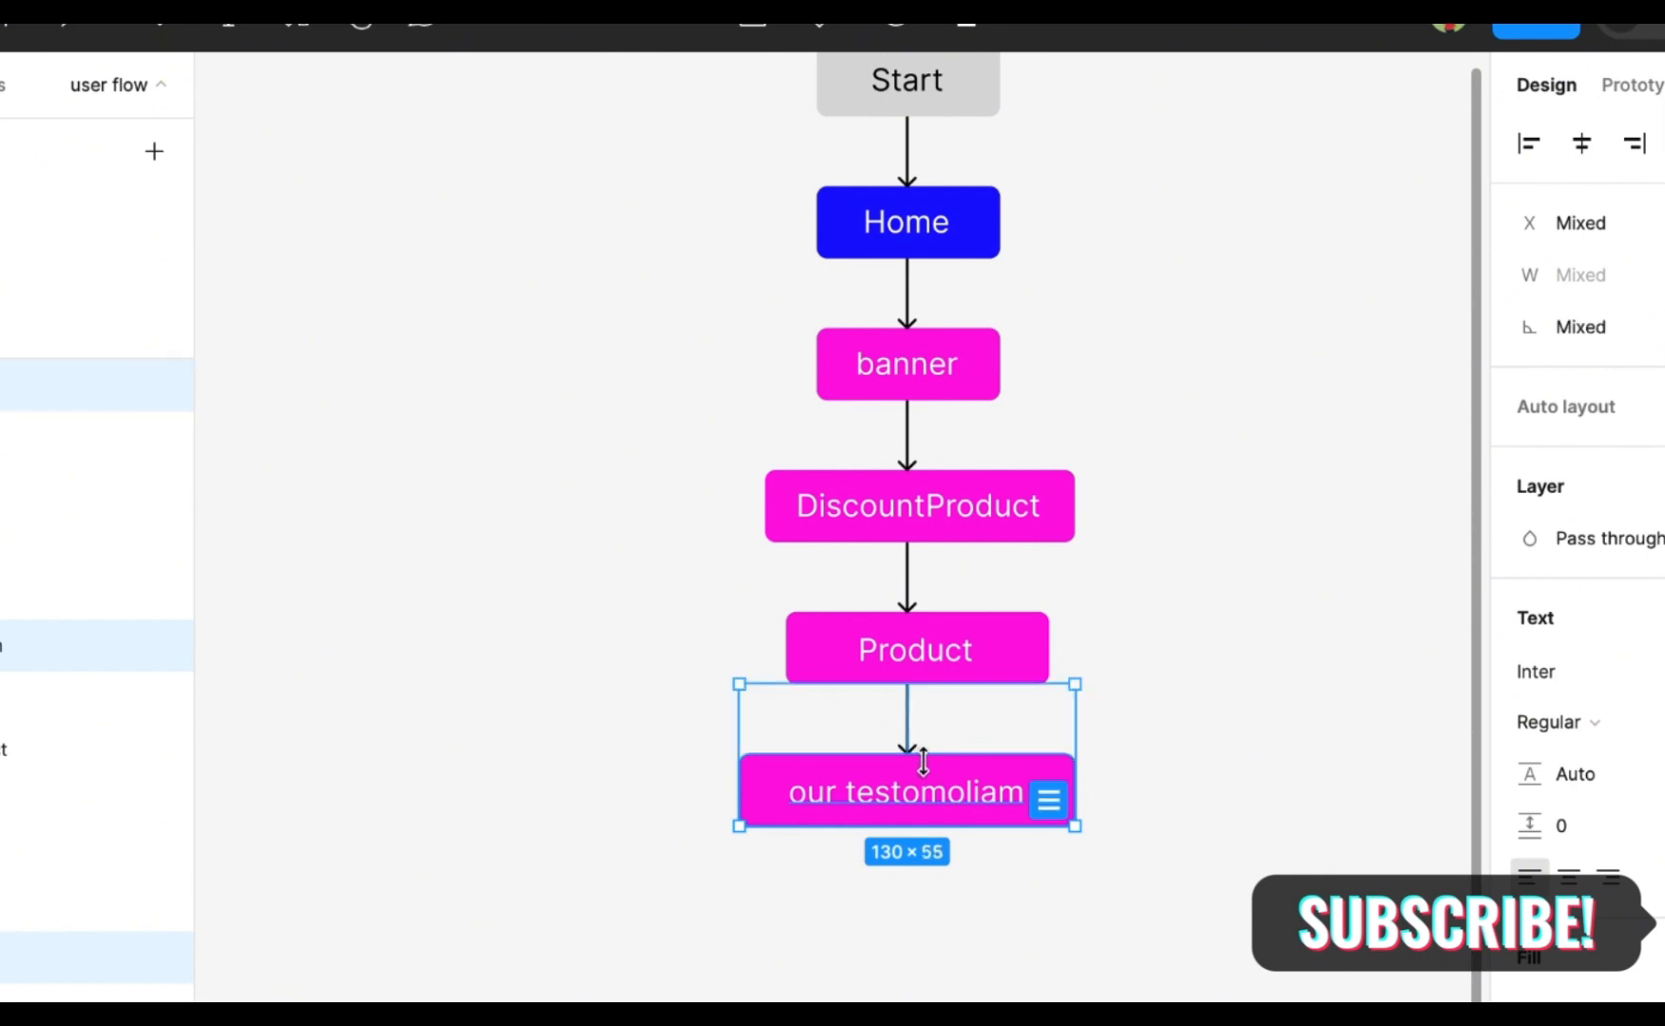
left_click_drag(937, 793, 947, 952)
key("Escape")
Change the label of the upper "our testomoliam" box to "About"
double_click(912, 950)
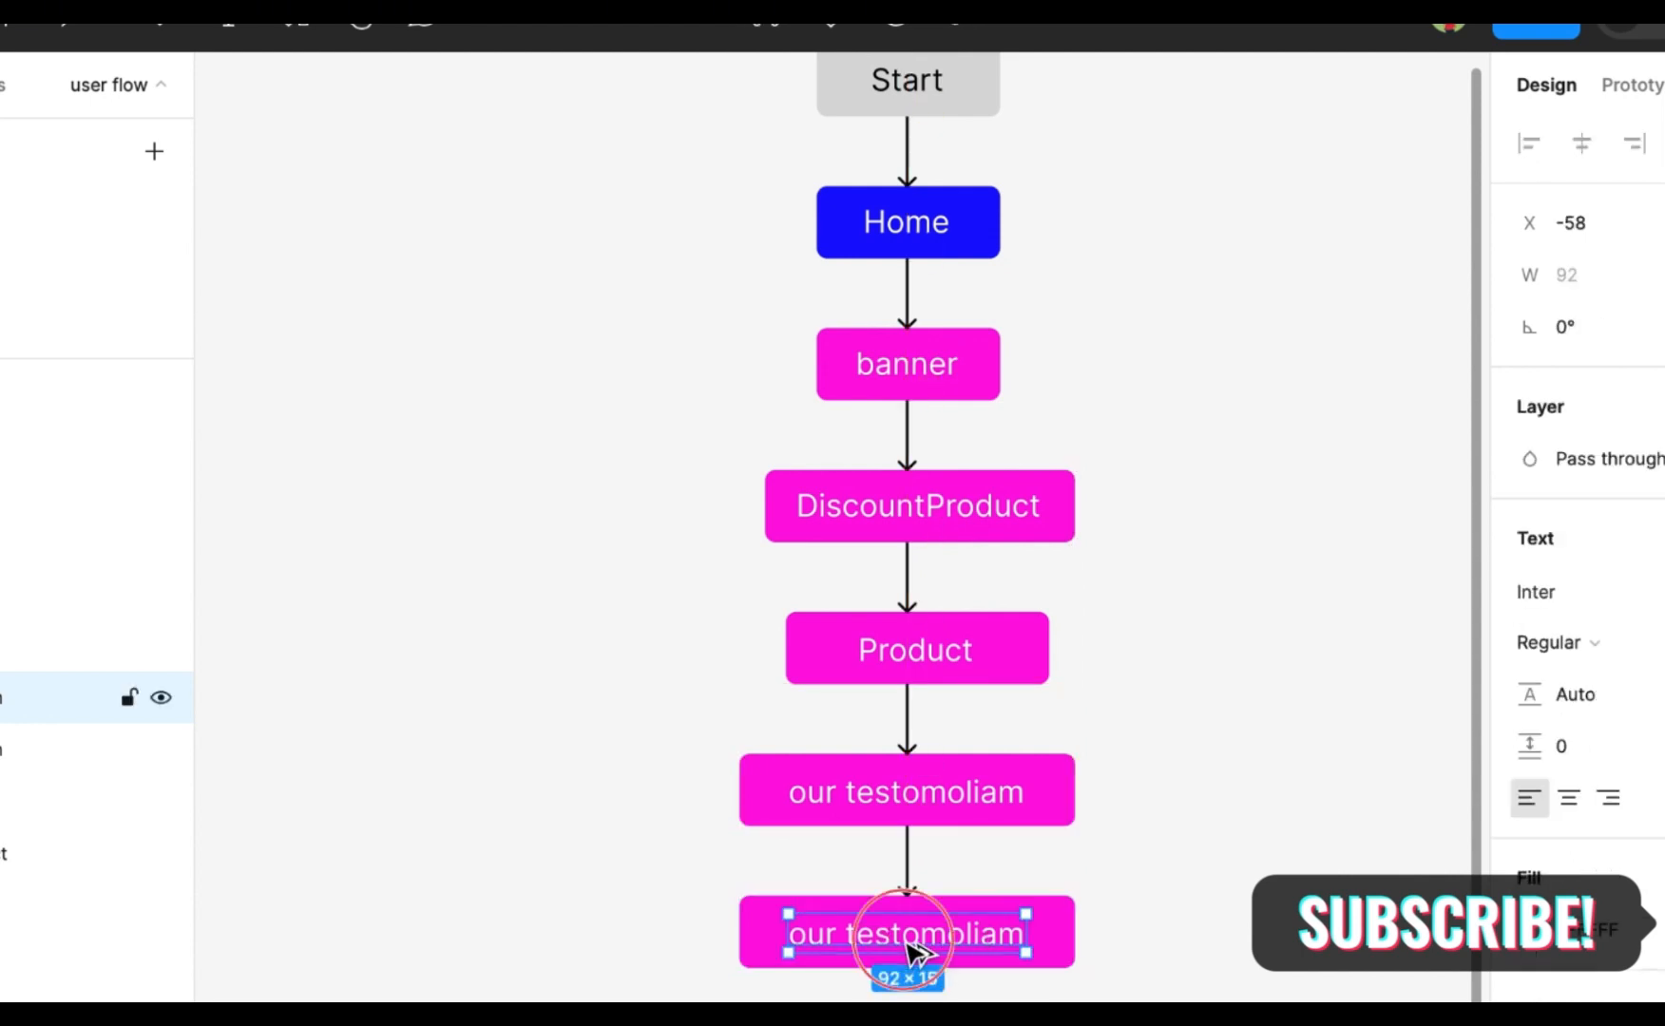
double_click(904, 938)
double_click(951, 797)
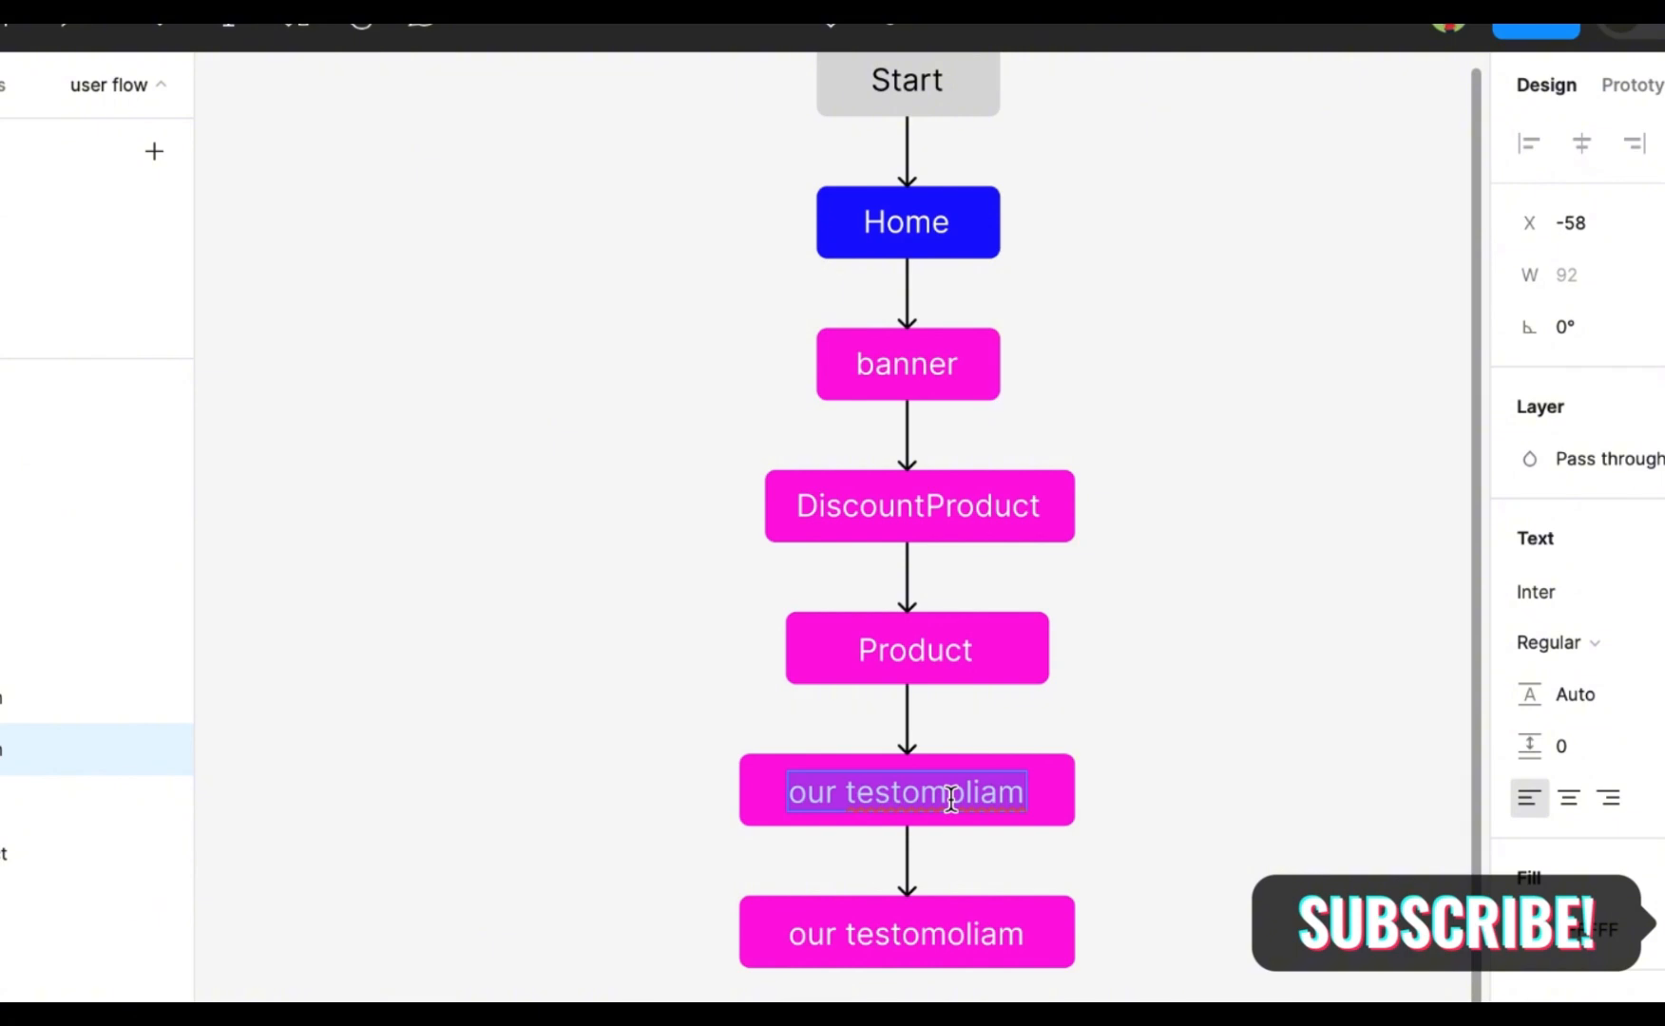
type("Abo")
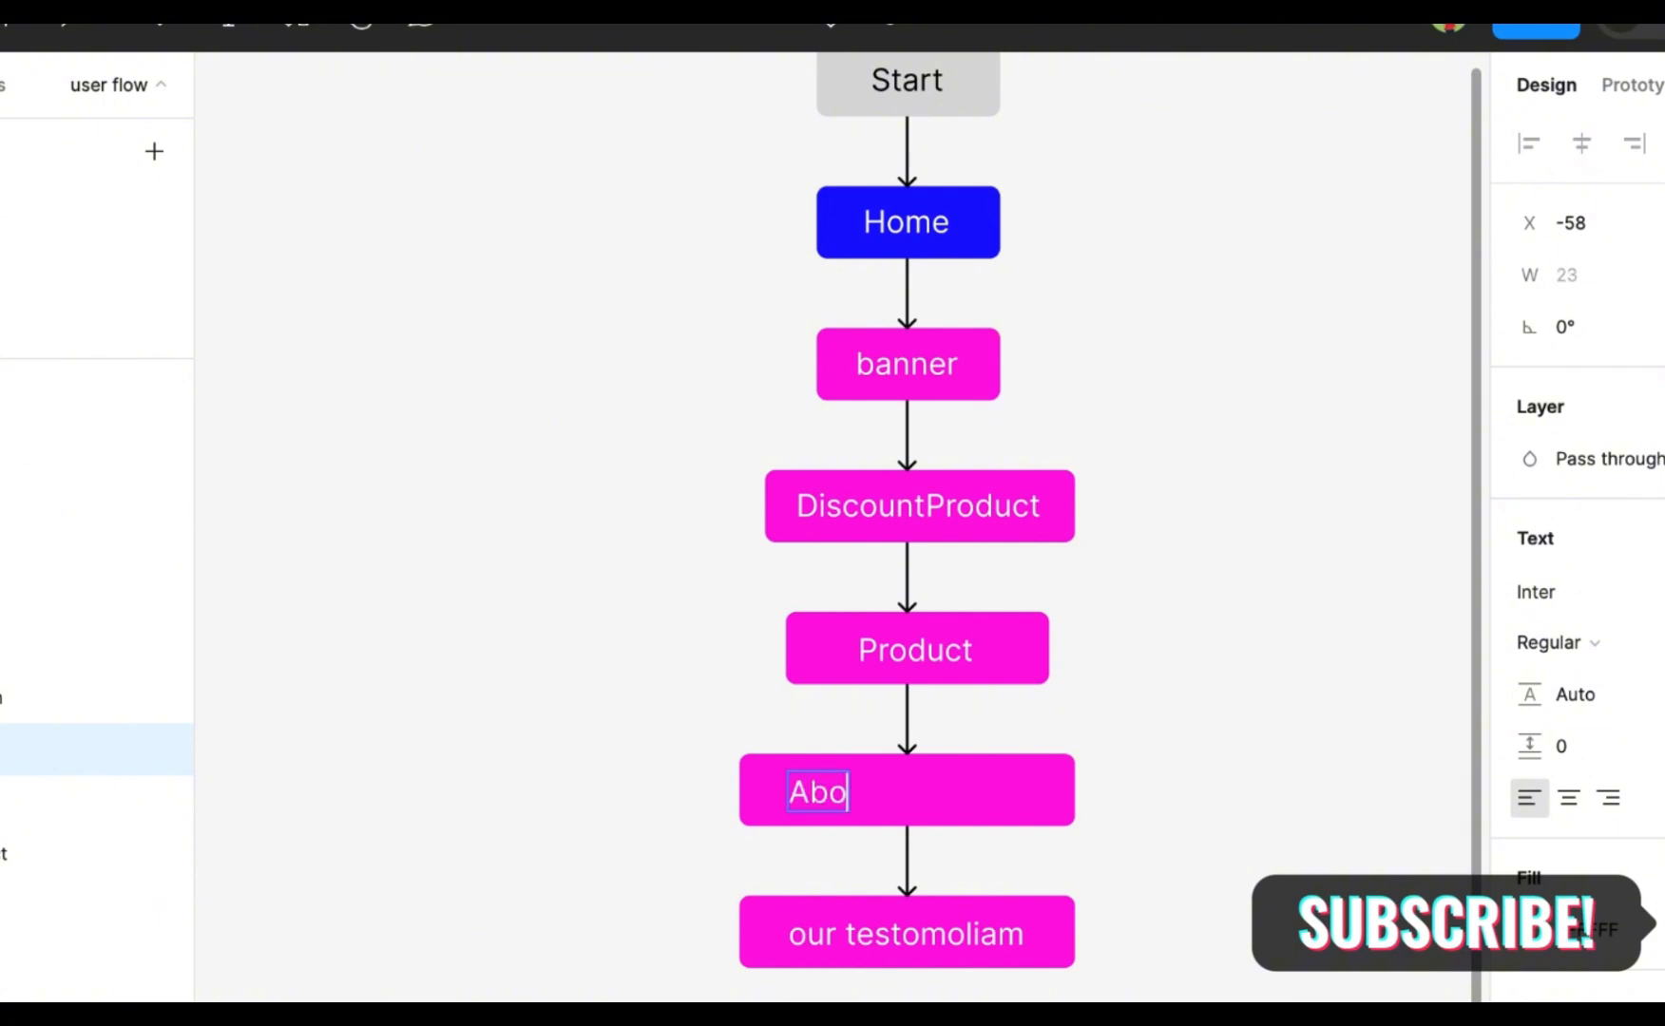
type("ut")
key("Escape")
Narrow the About box from both sides to a width of about 102, matching the Product box above
left_click(1022, 806, "shift")
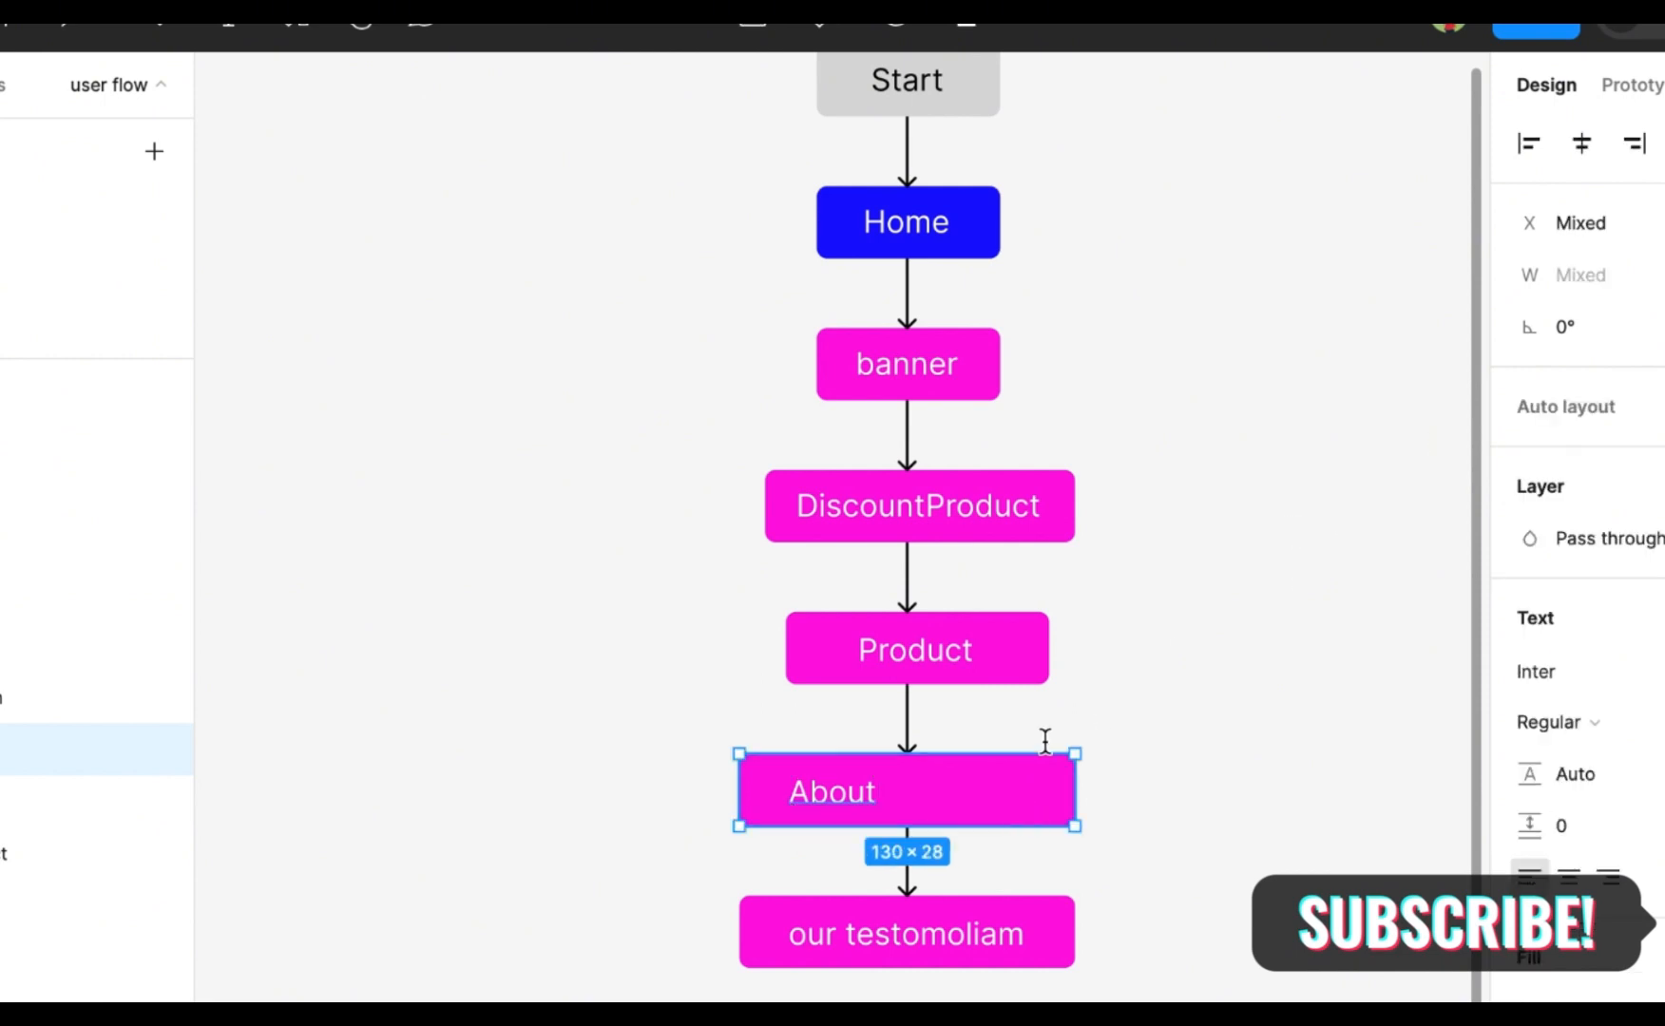
left_click(1003, 784)
mouse_move(1064, 794)
left_mouse_down()
mouse_move(1030, 792)
mouse_move(1049, 792)
left_mouse_up()
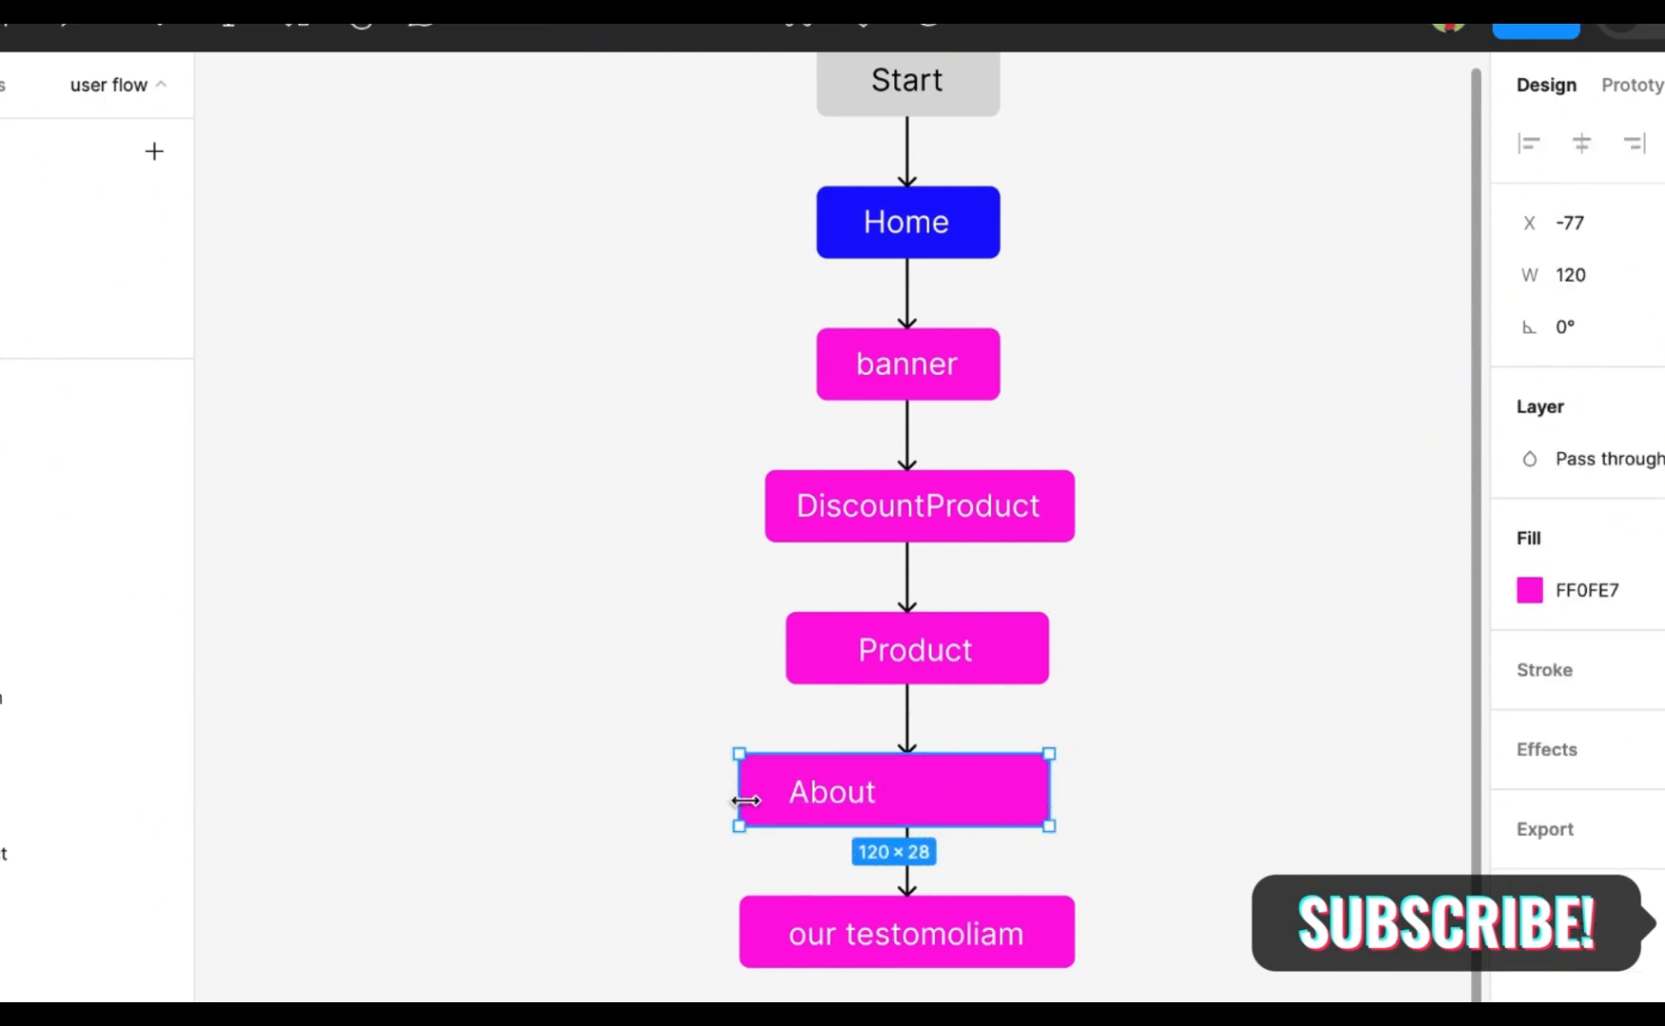
left_click_drag(746, 801, 787, 801)
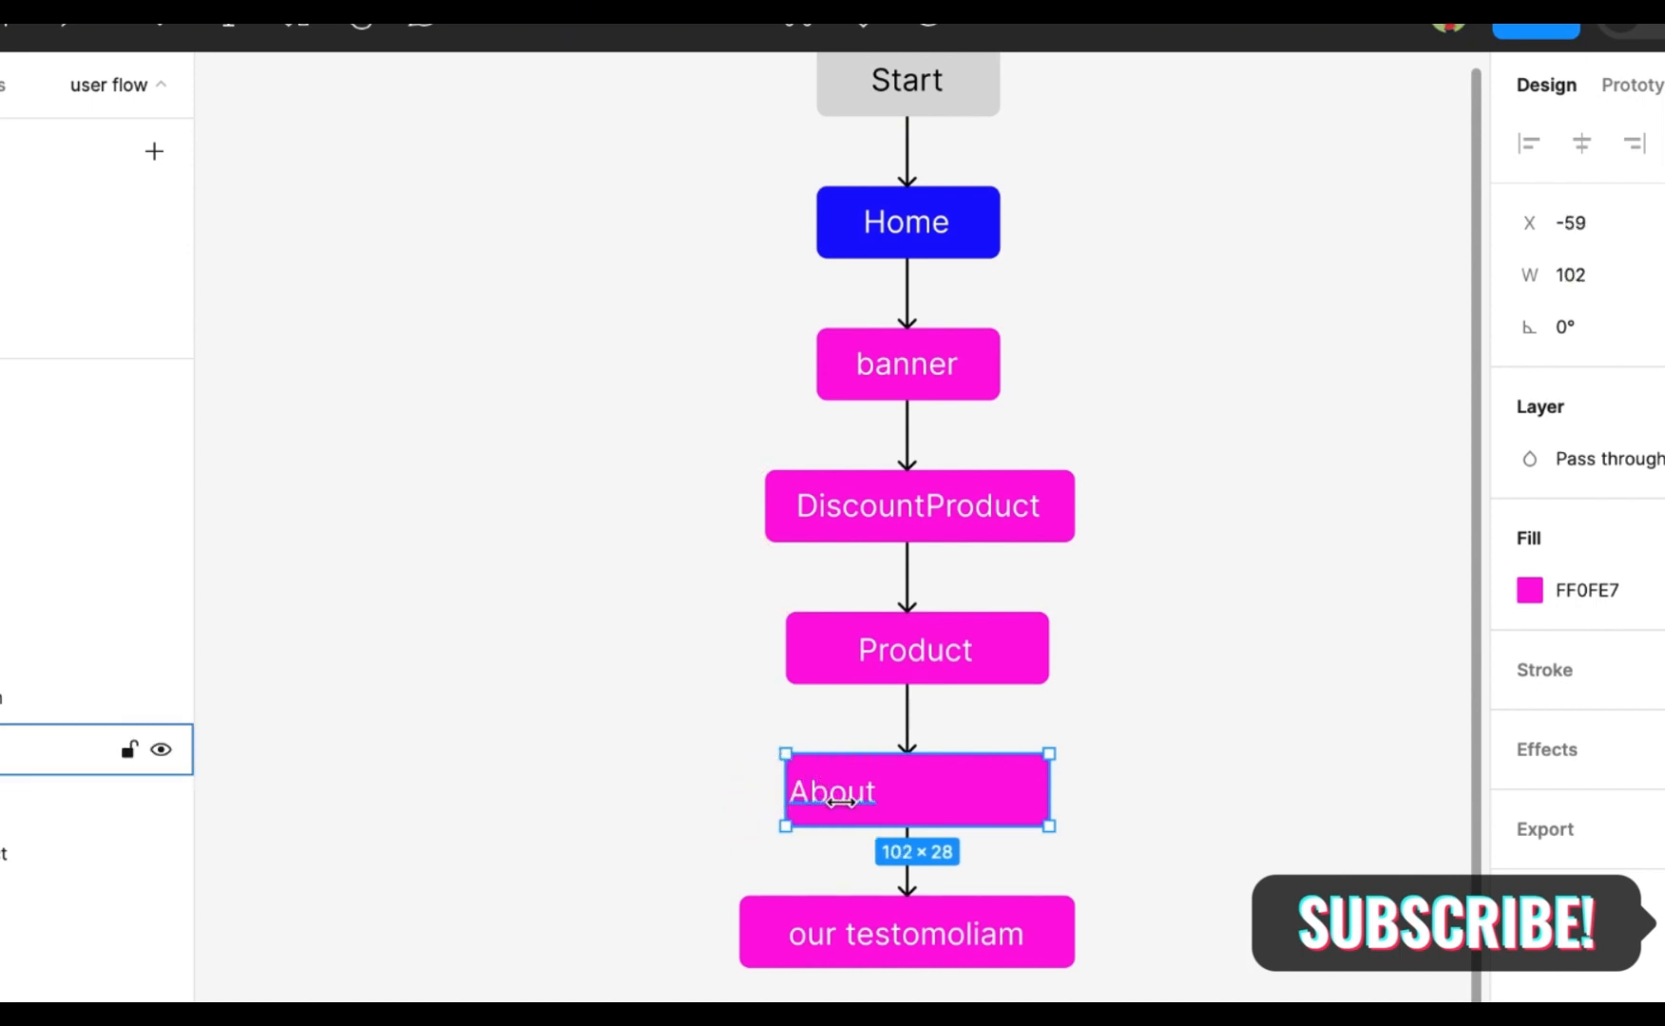
Center the "About" label horizontally within its box
left_click(841, 803)
left_click(977, 784, "shift")
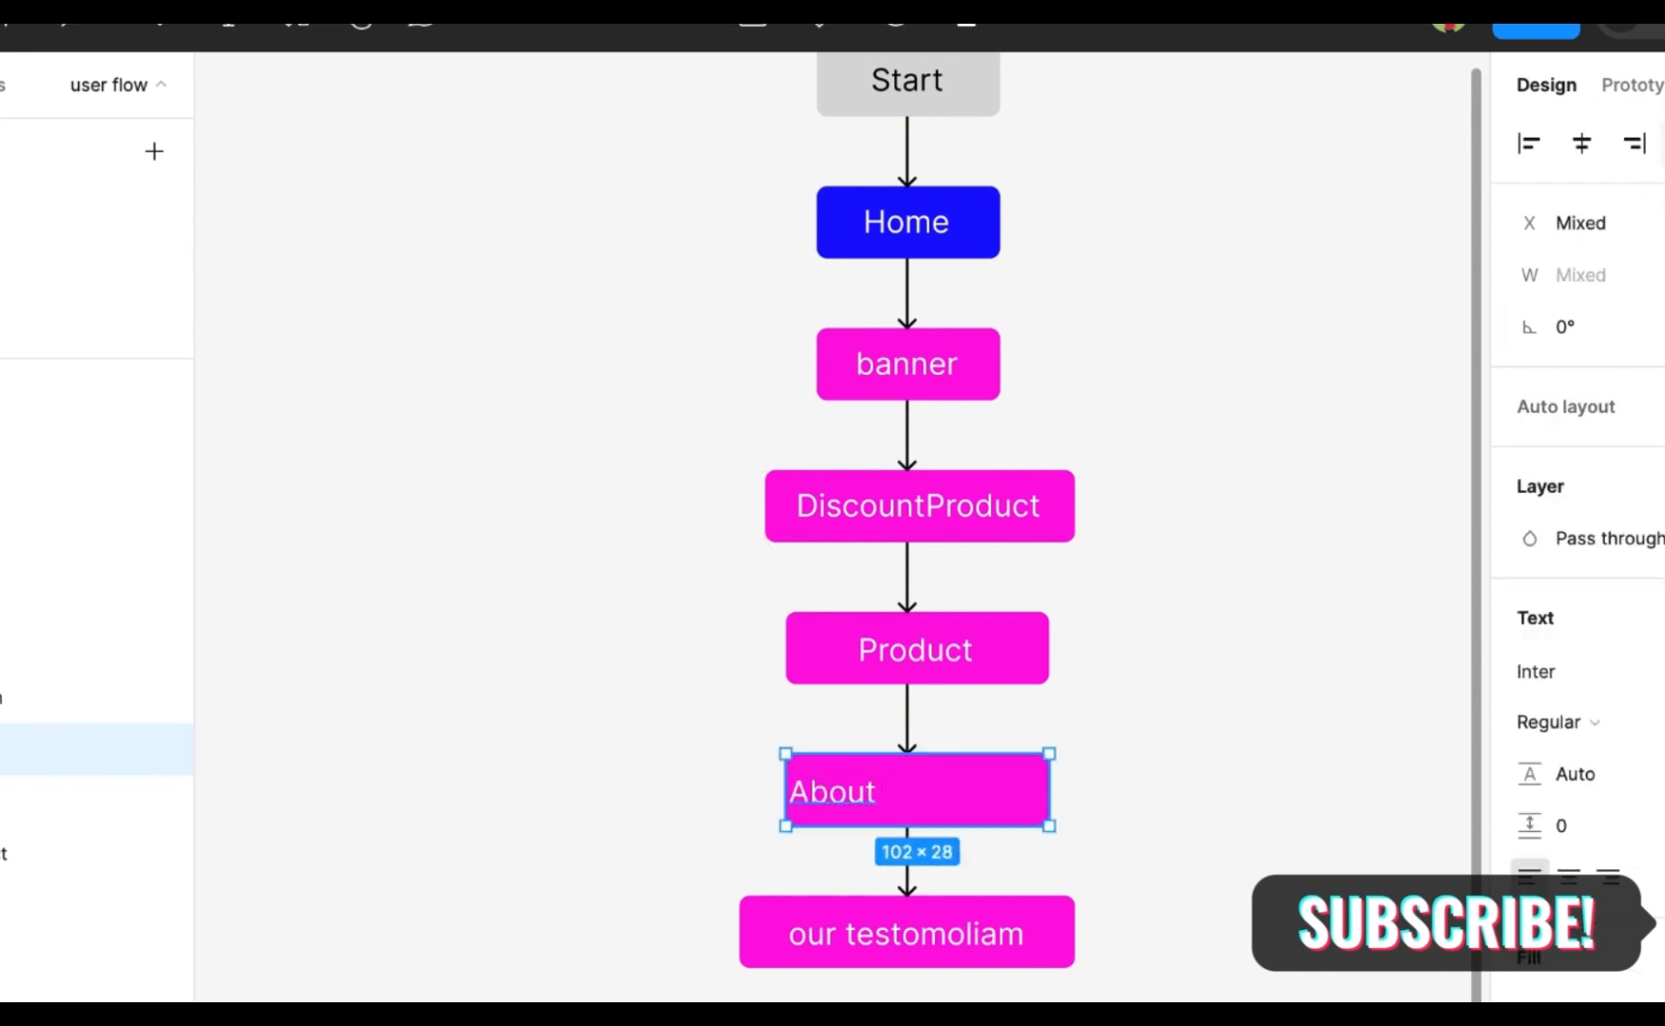
left_click(1581, 143)
left_click(1151, 635)
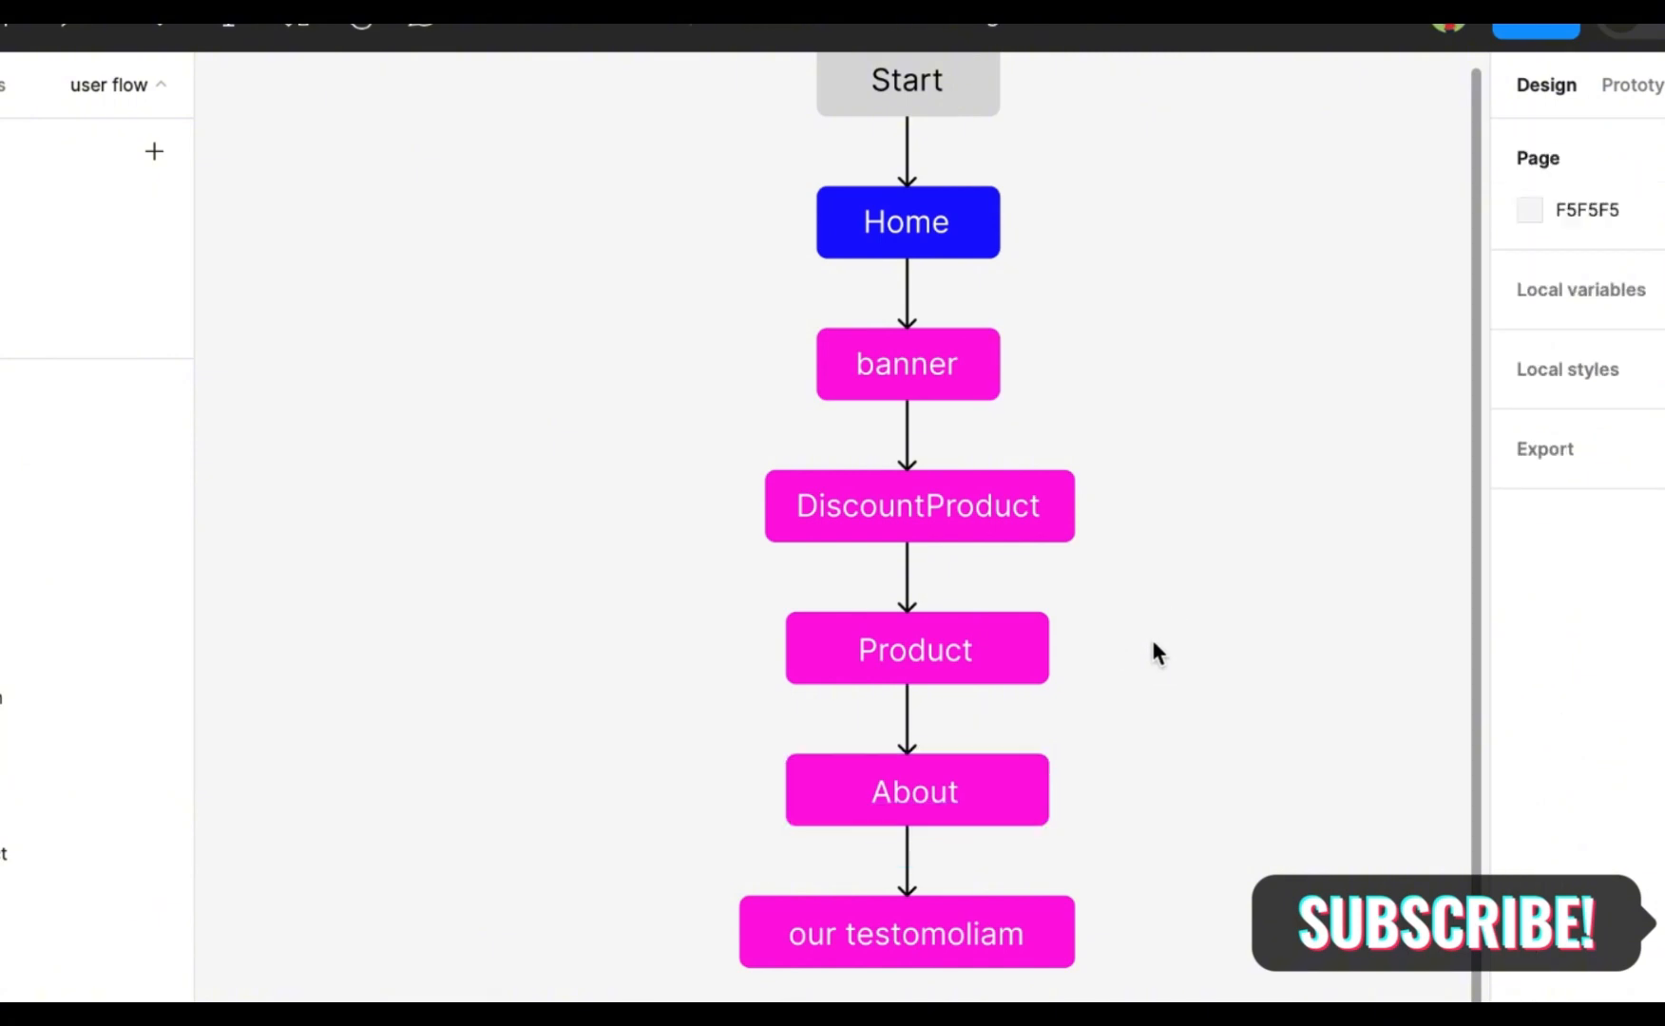
Move the lowest "our testomoliam" box and its label slightly right to align with the center of the DiscountProduct box
scroll(1110, 812, "down", 2)
left_click(955, 875)
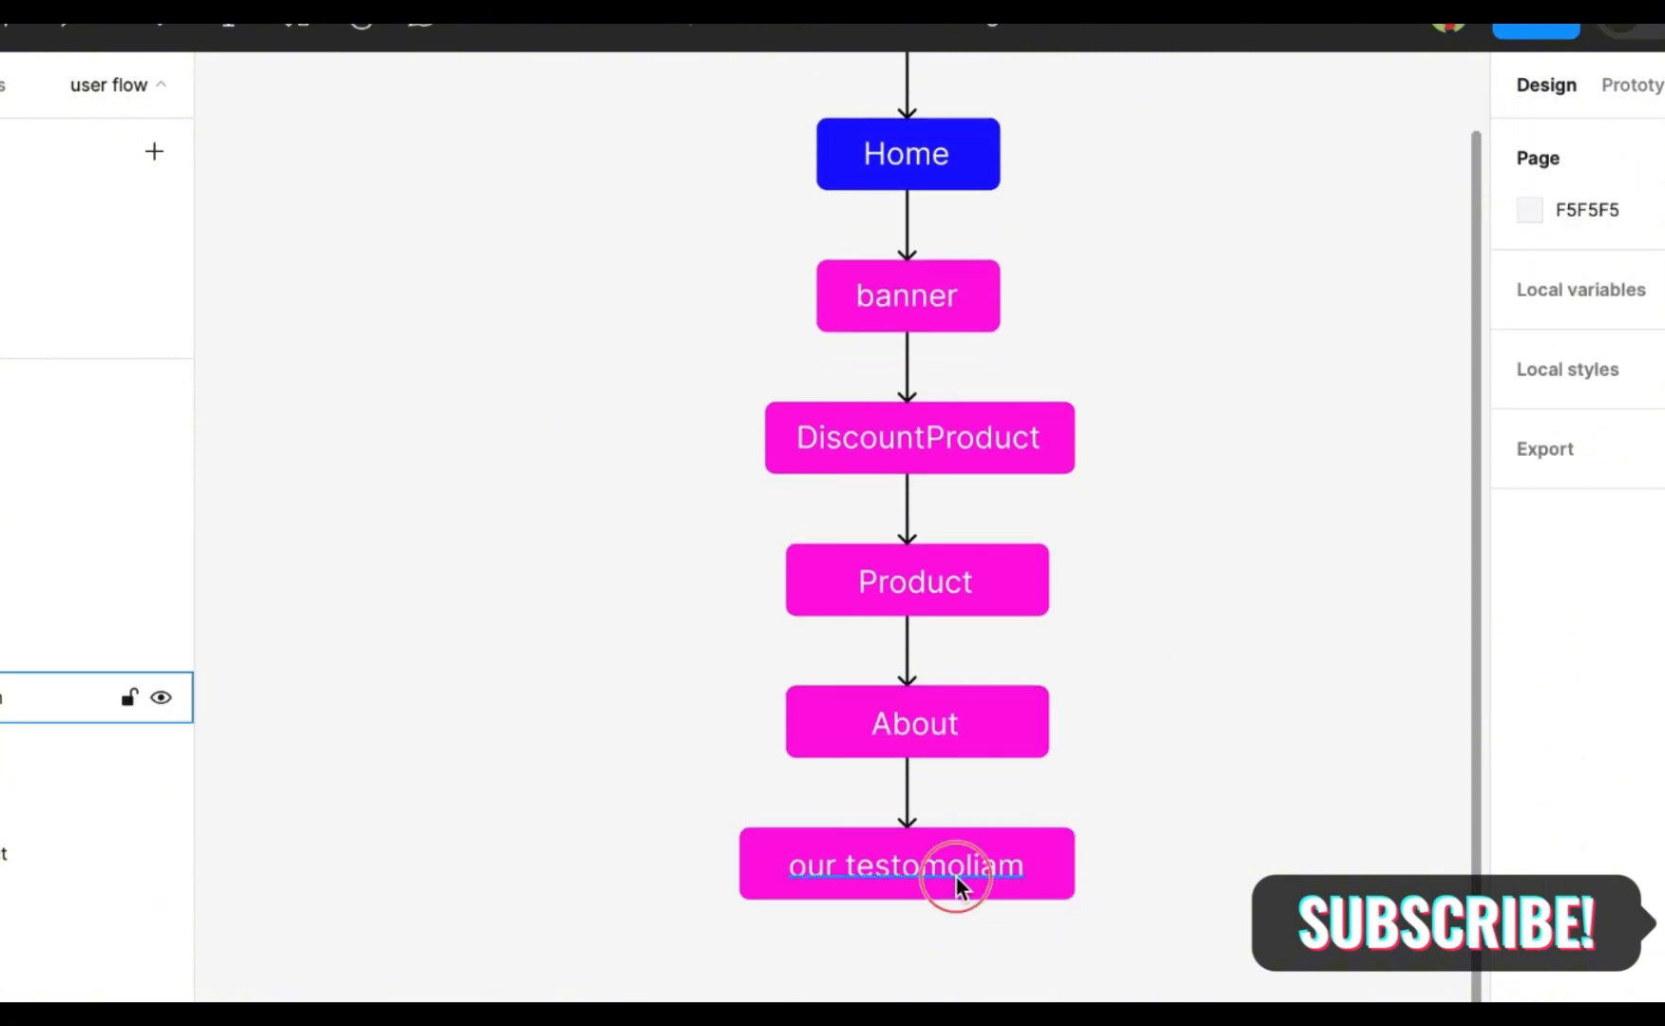
left_click(1063, 877, "shift")
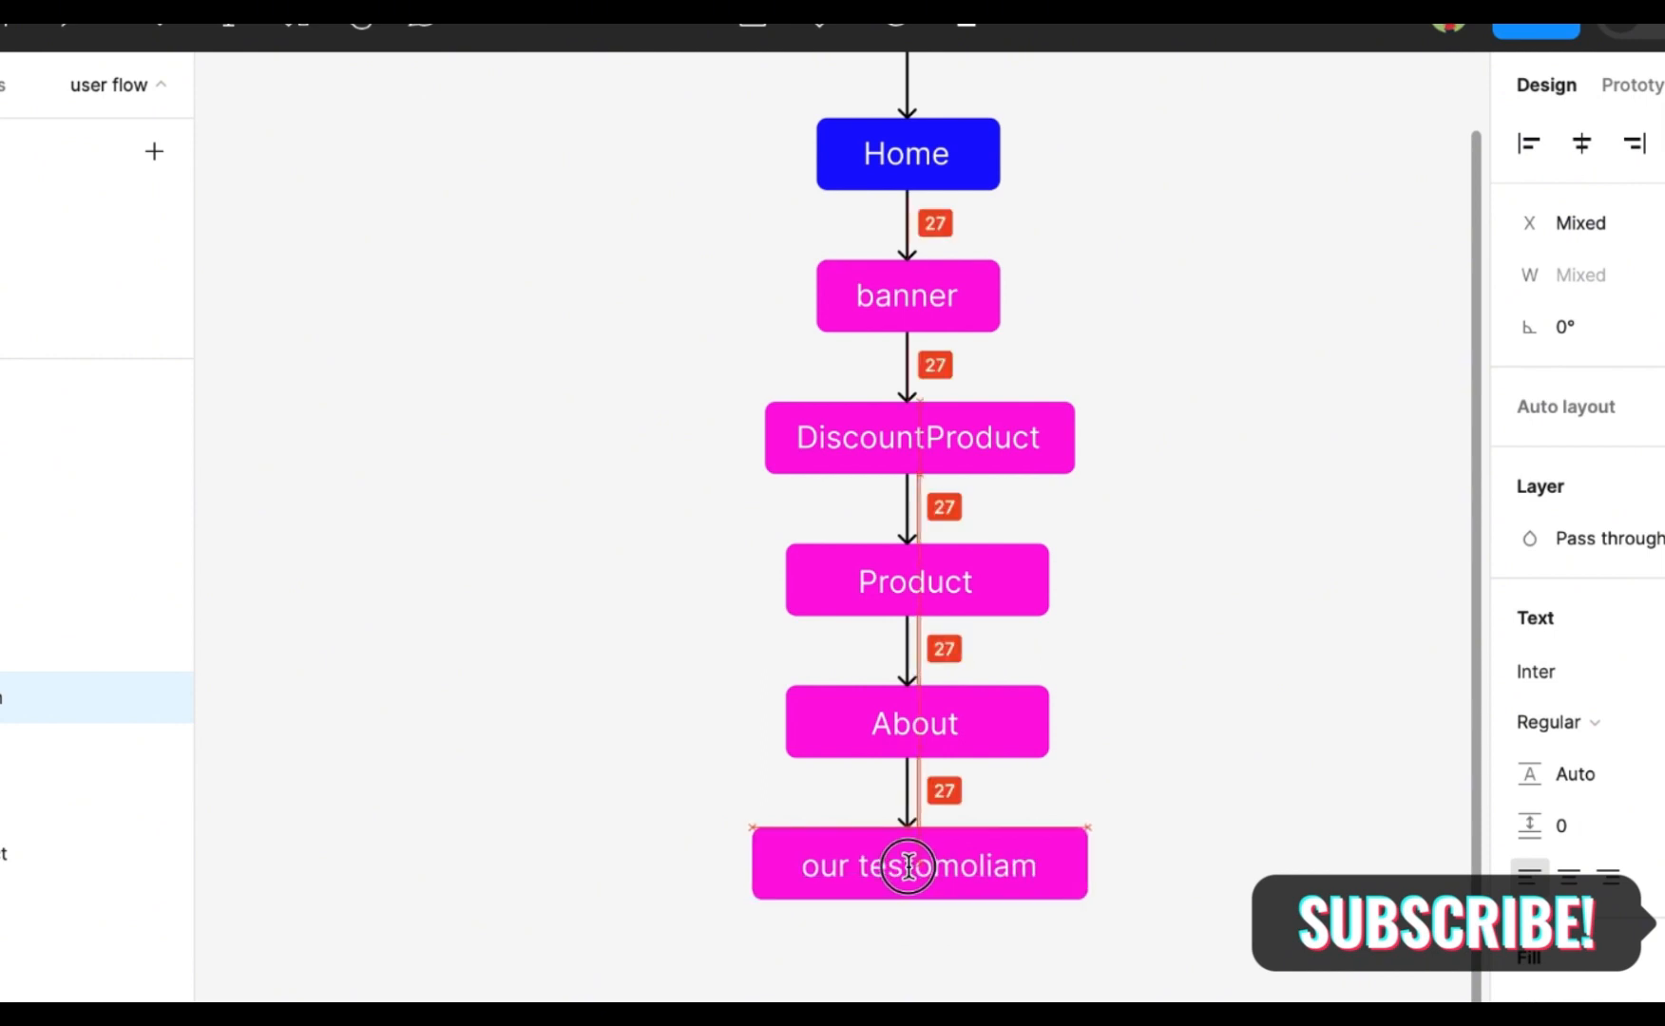
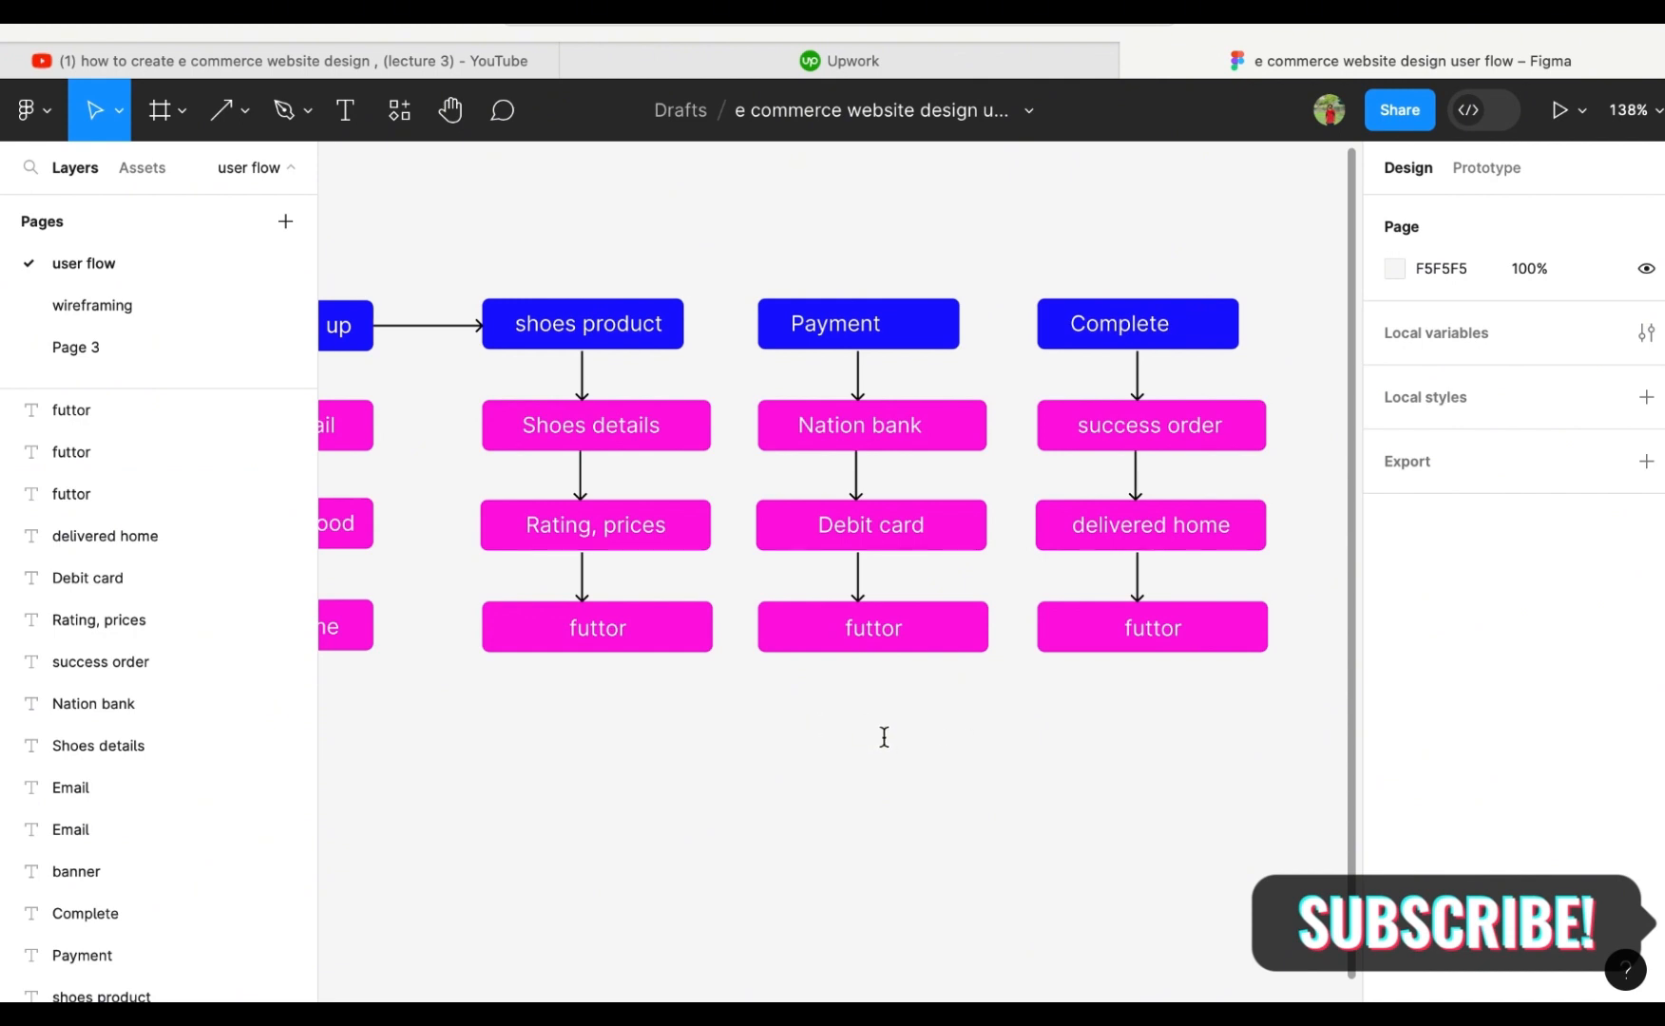
Look over the user flow from the shoes product, Payment and Complete columns back to the Start and Home column
scroll(907, 754, "left", 2)
scroll(908, 755, "down", 2, "ctrl")
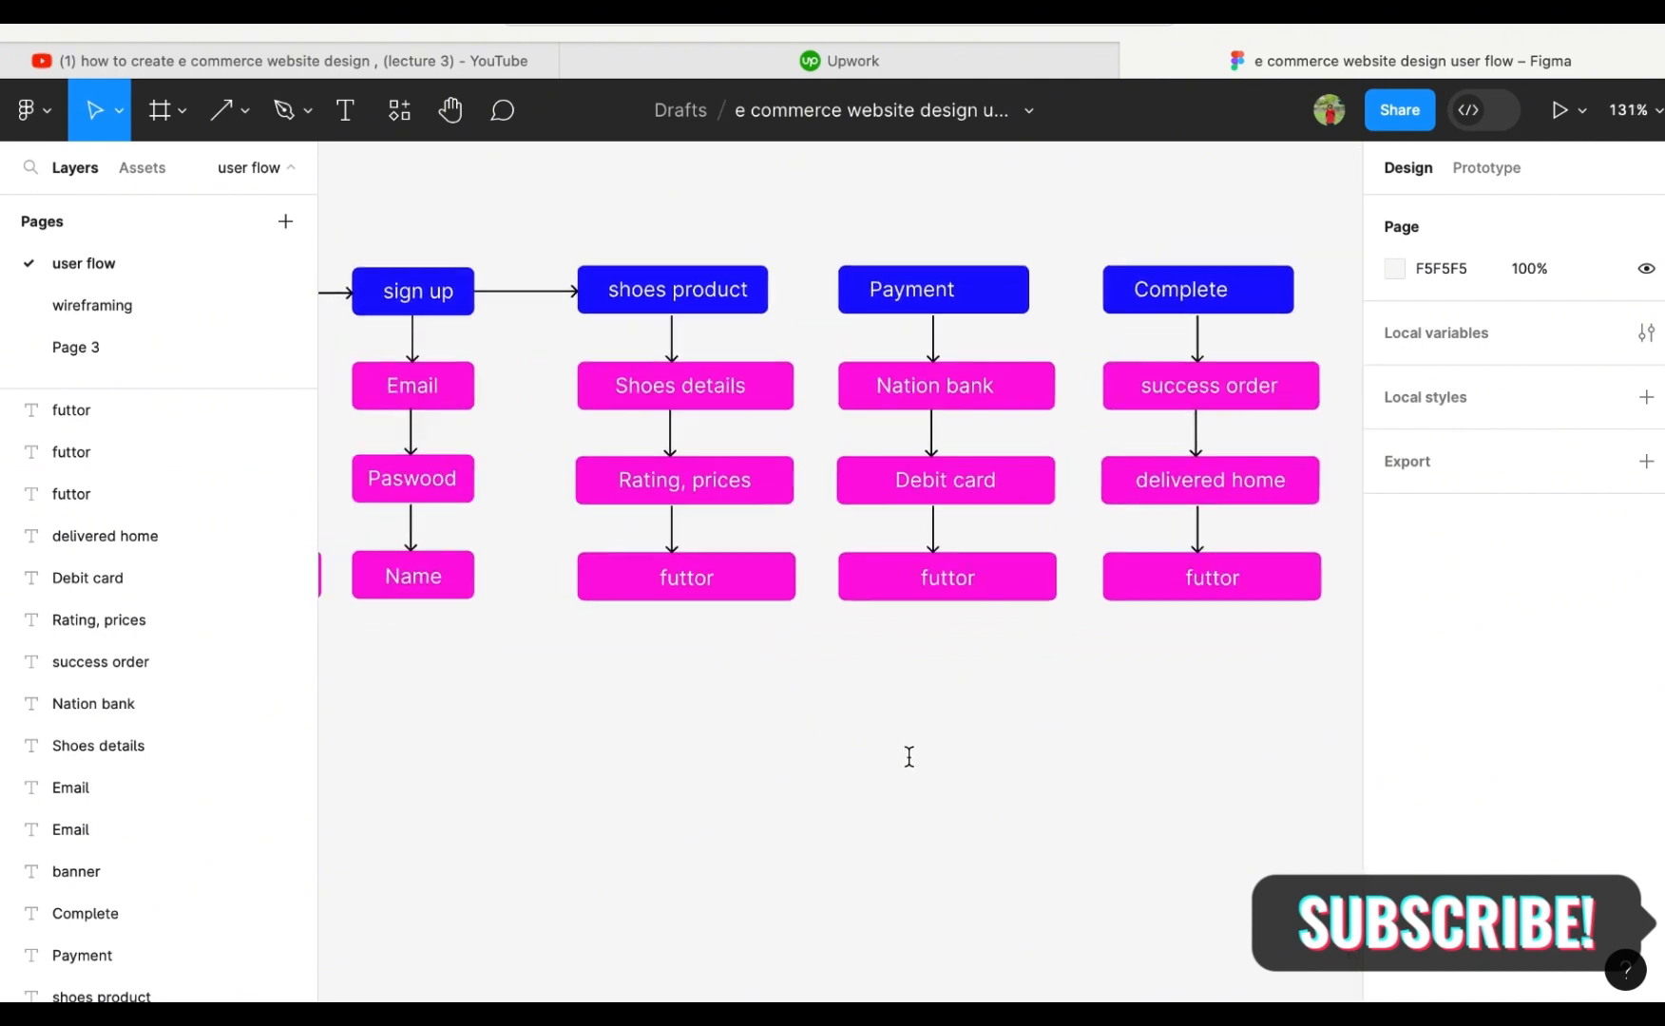
scroll(981, 707, "down", 1, "ctrl")
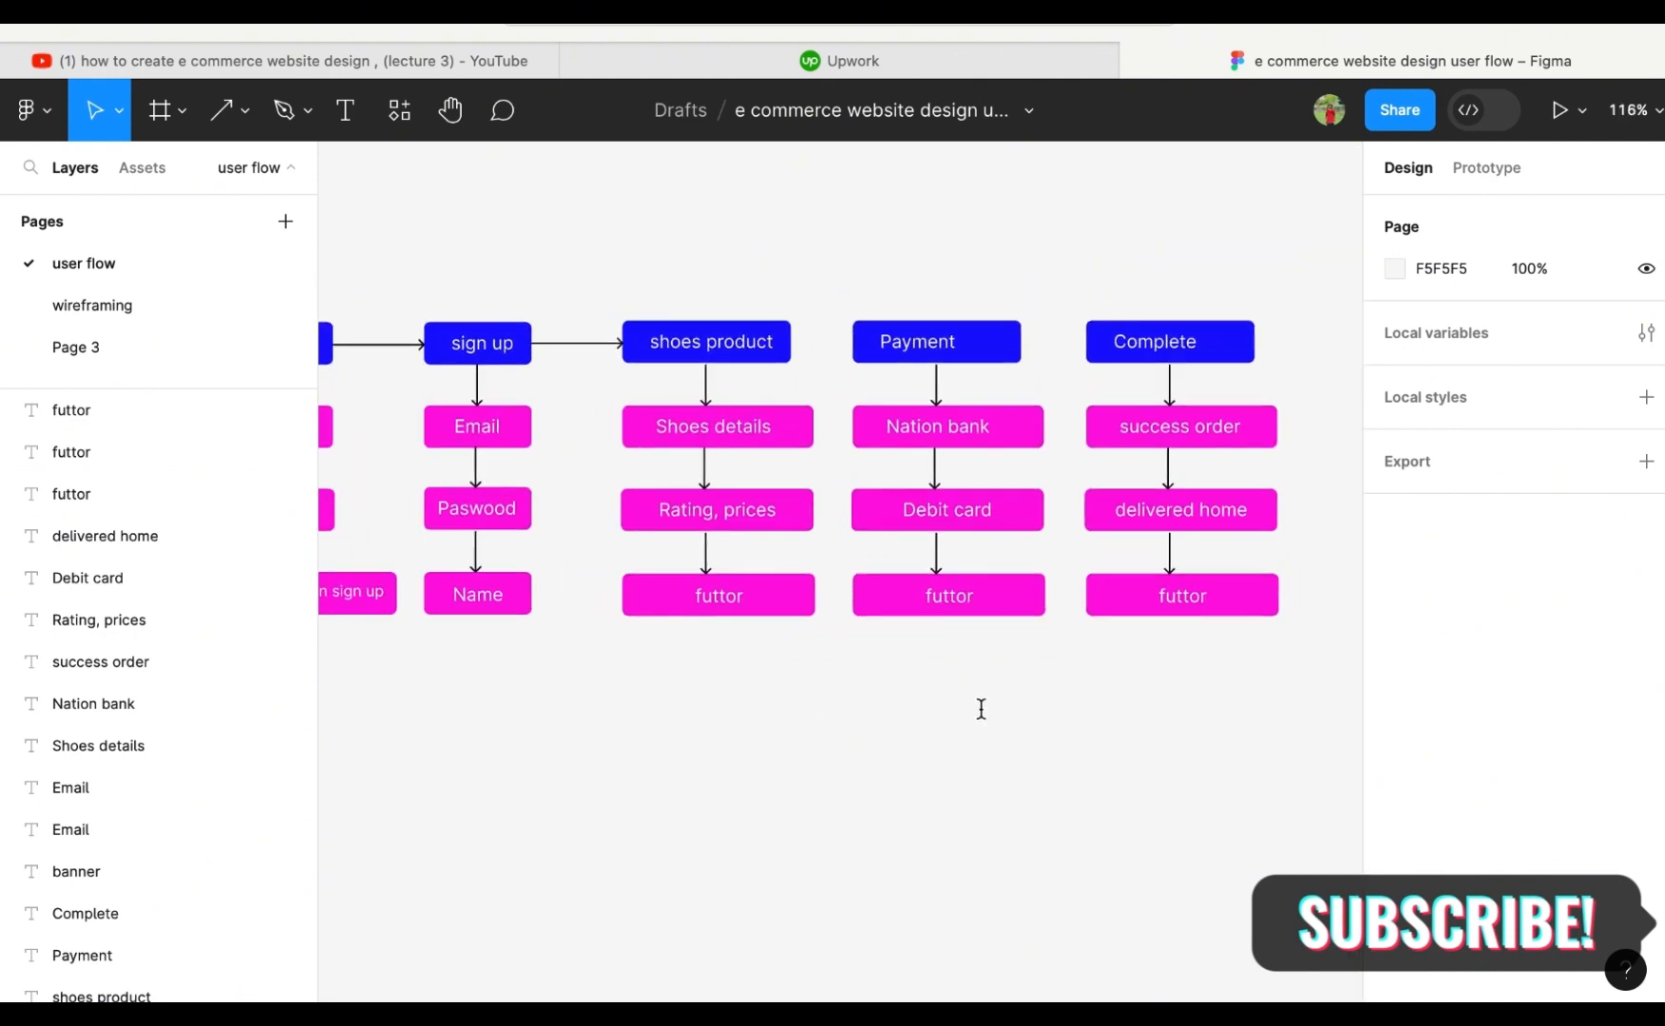
scroll(1011, 706, "down", 2)
scroll(1011, 706, "left", 2)
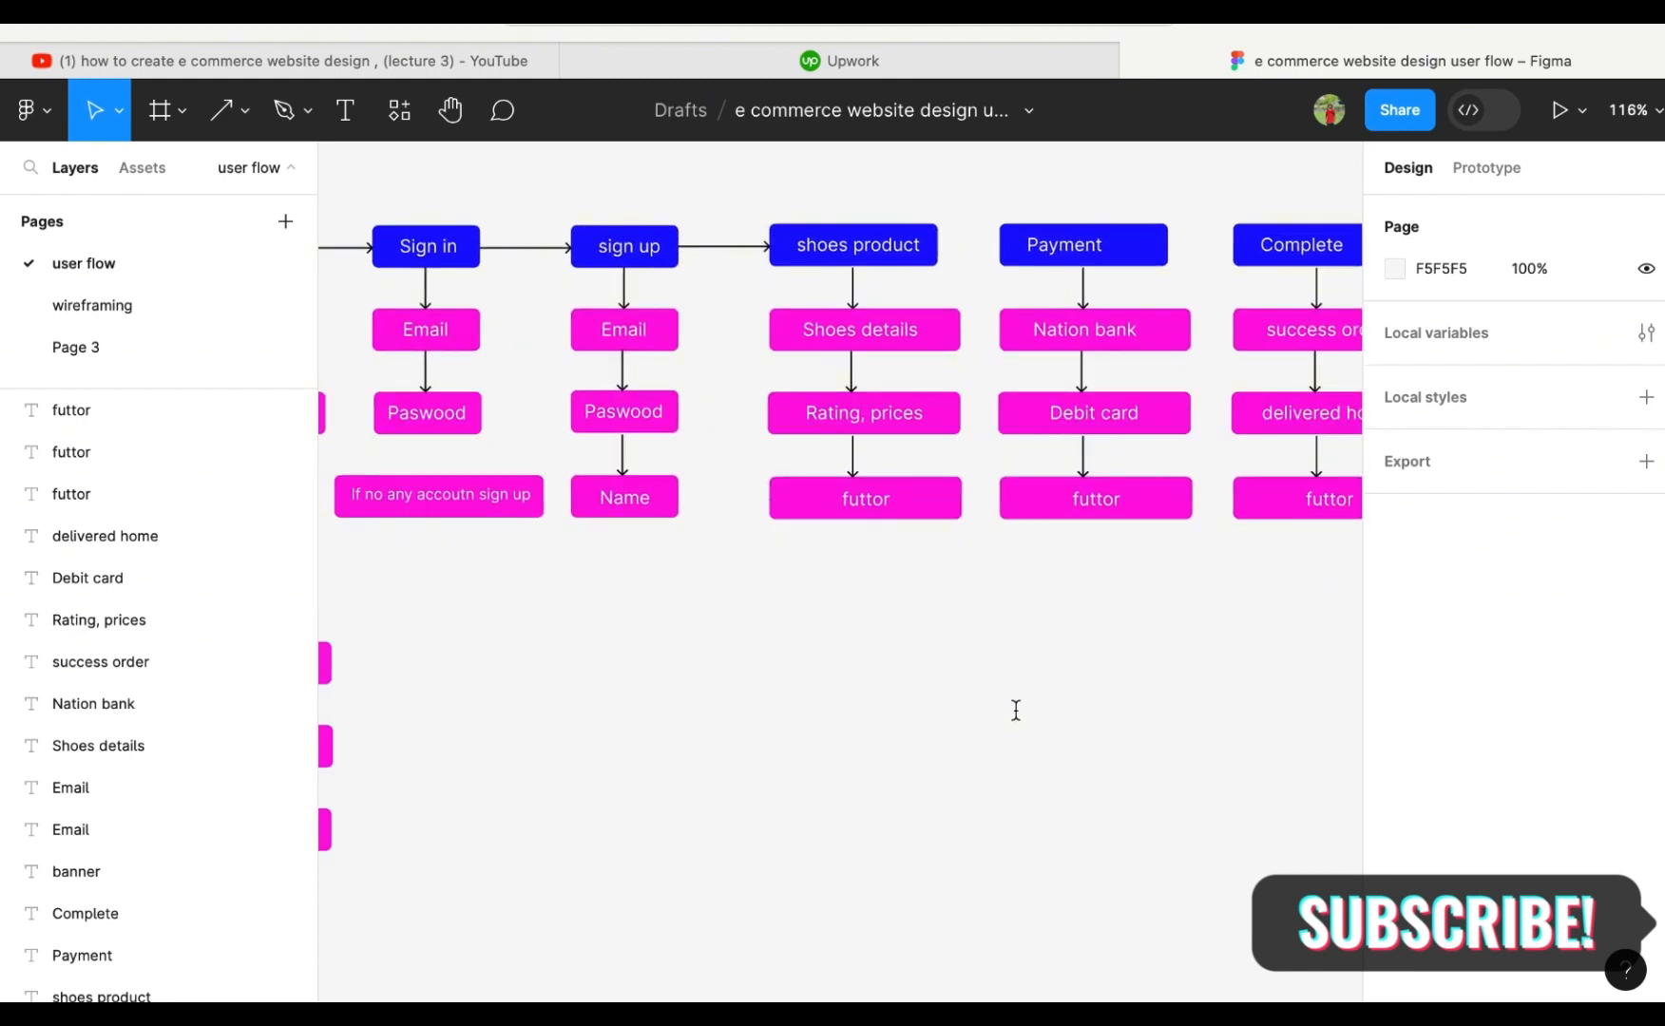
scroll(1015, 710, "down", 1, "ctrl")
scroll(1016, 710, "left", 2)
scroll(1015, 709, "down", 1)
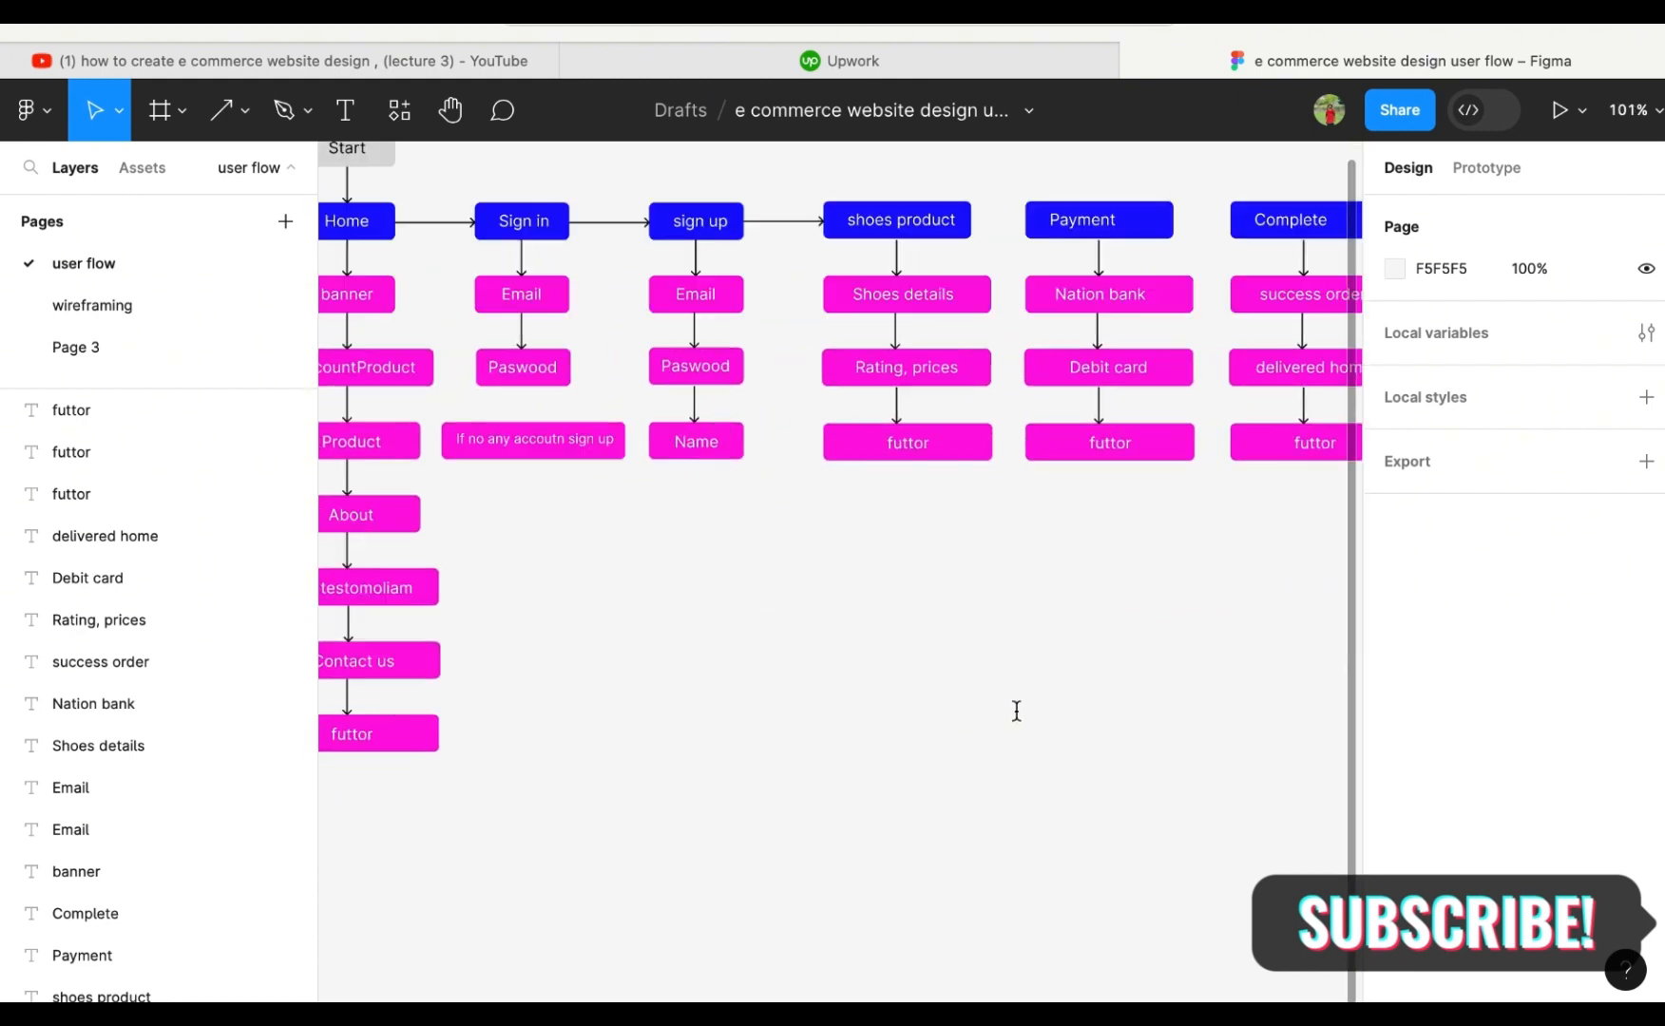
scroll(1016, 710, "up", 2)
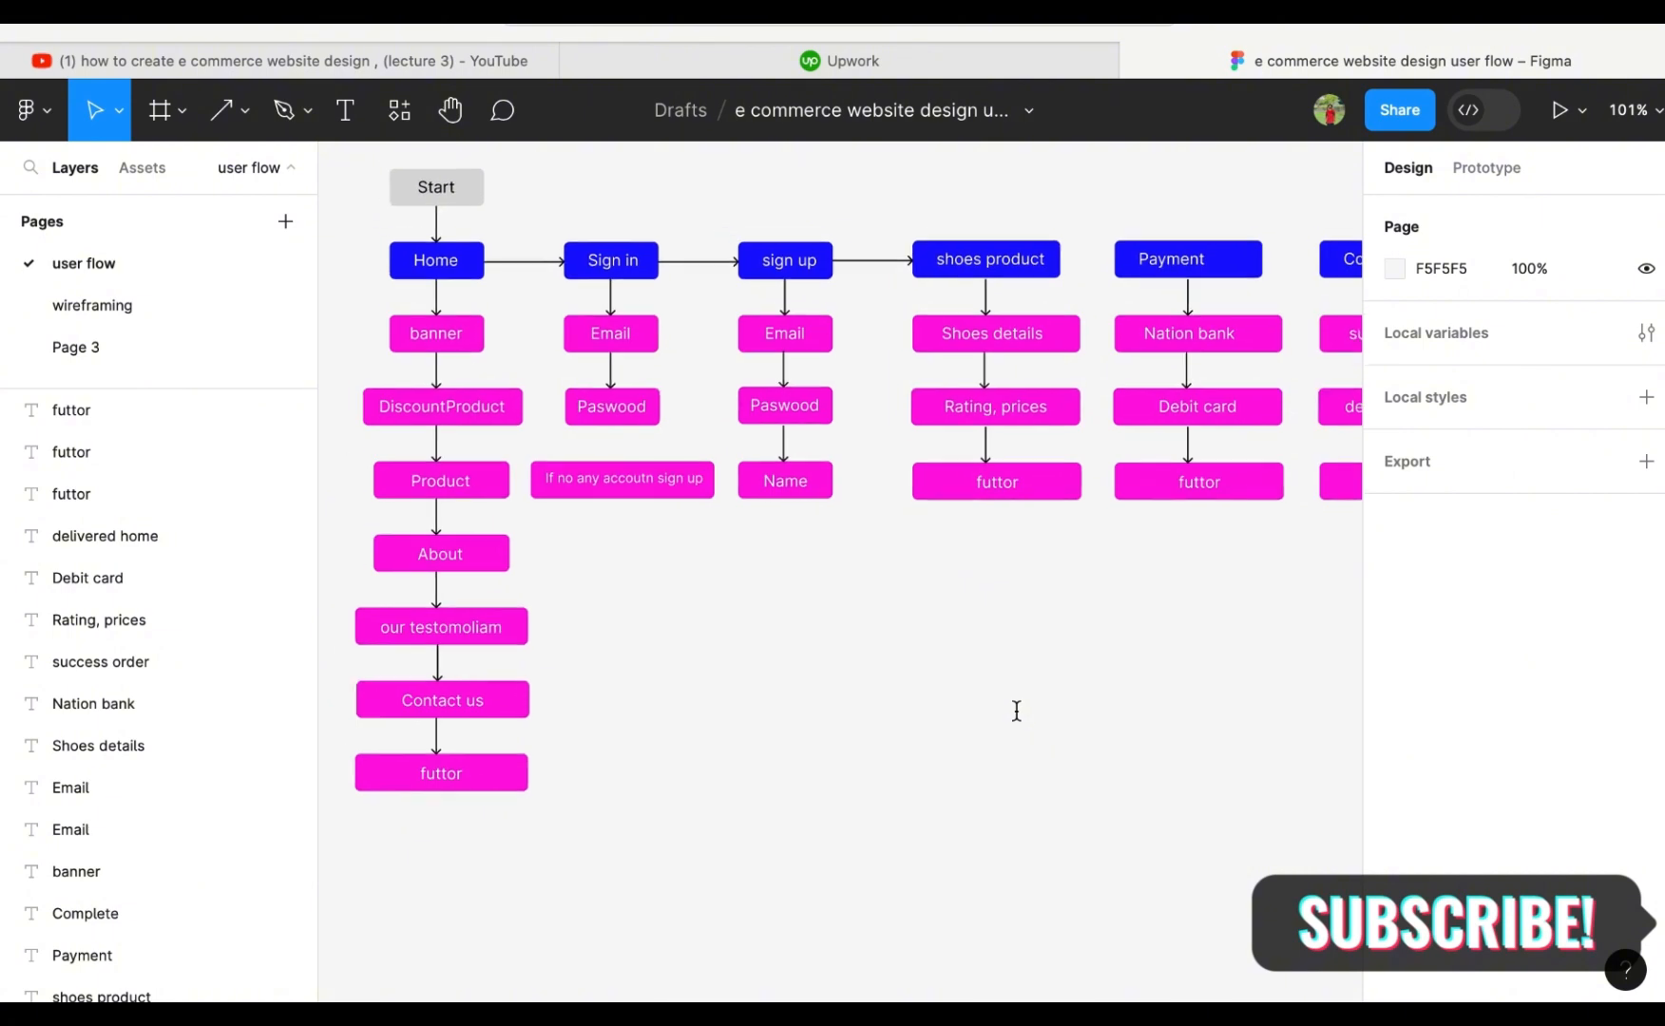
scroll(1016, 710, "right", 1)
scroll(1016, 710, "right", 2)
scroll(1016, 710, "up", 1)
scroll(1016, 710, "left", 3)
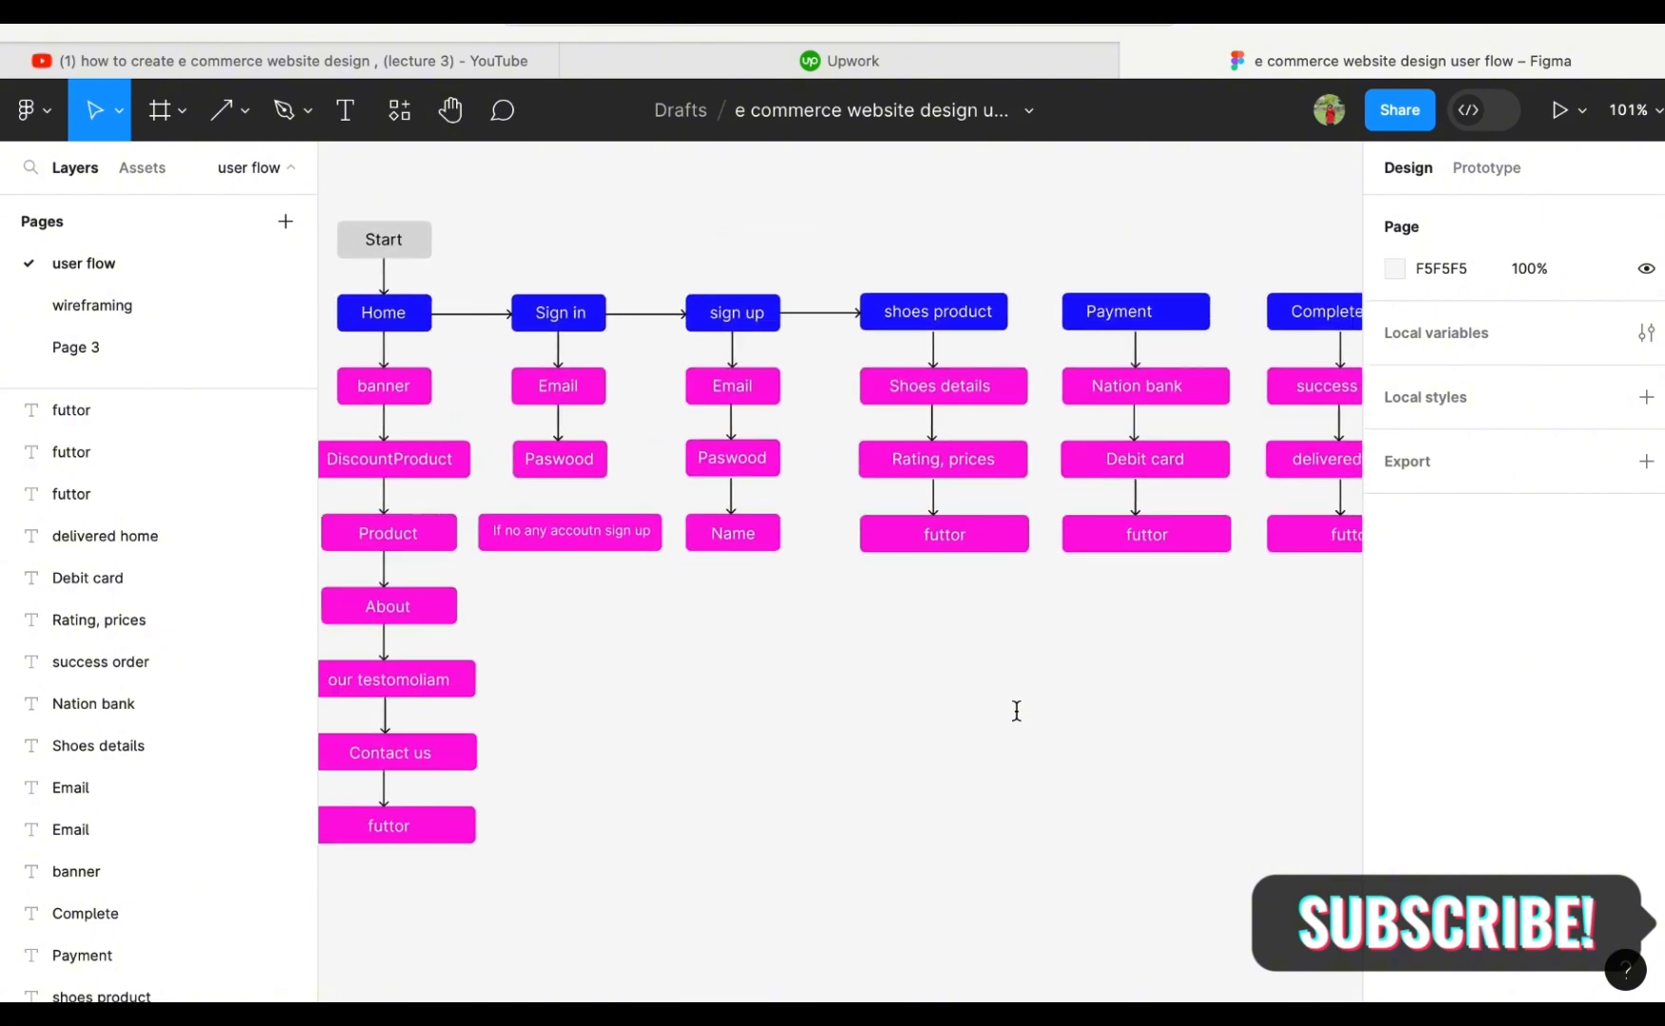
scroll(1016, 710, "left", 1)
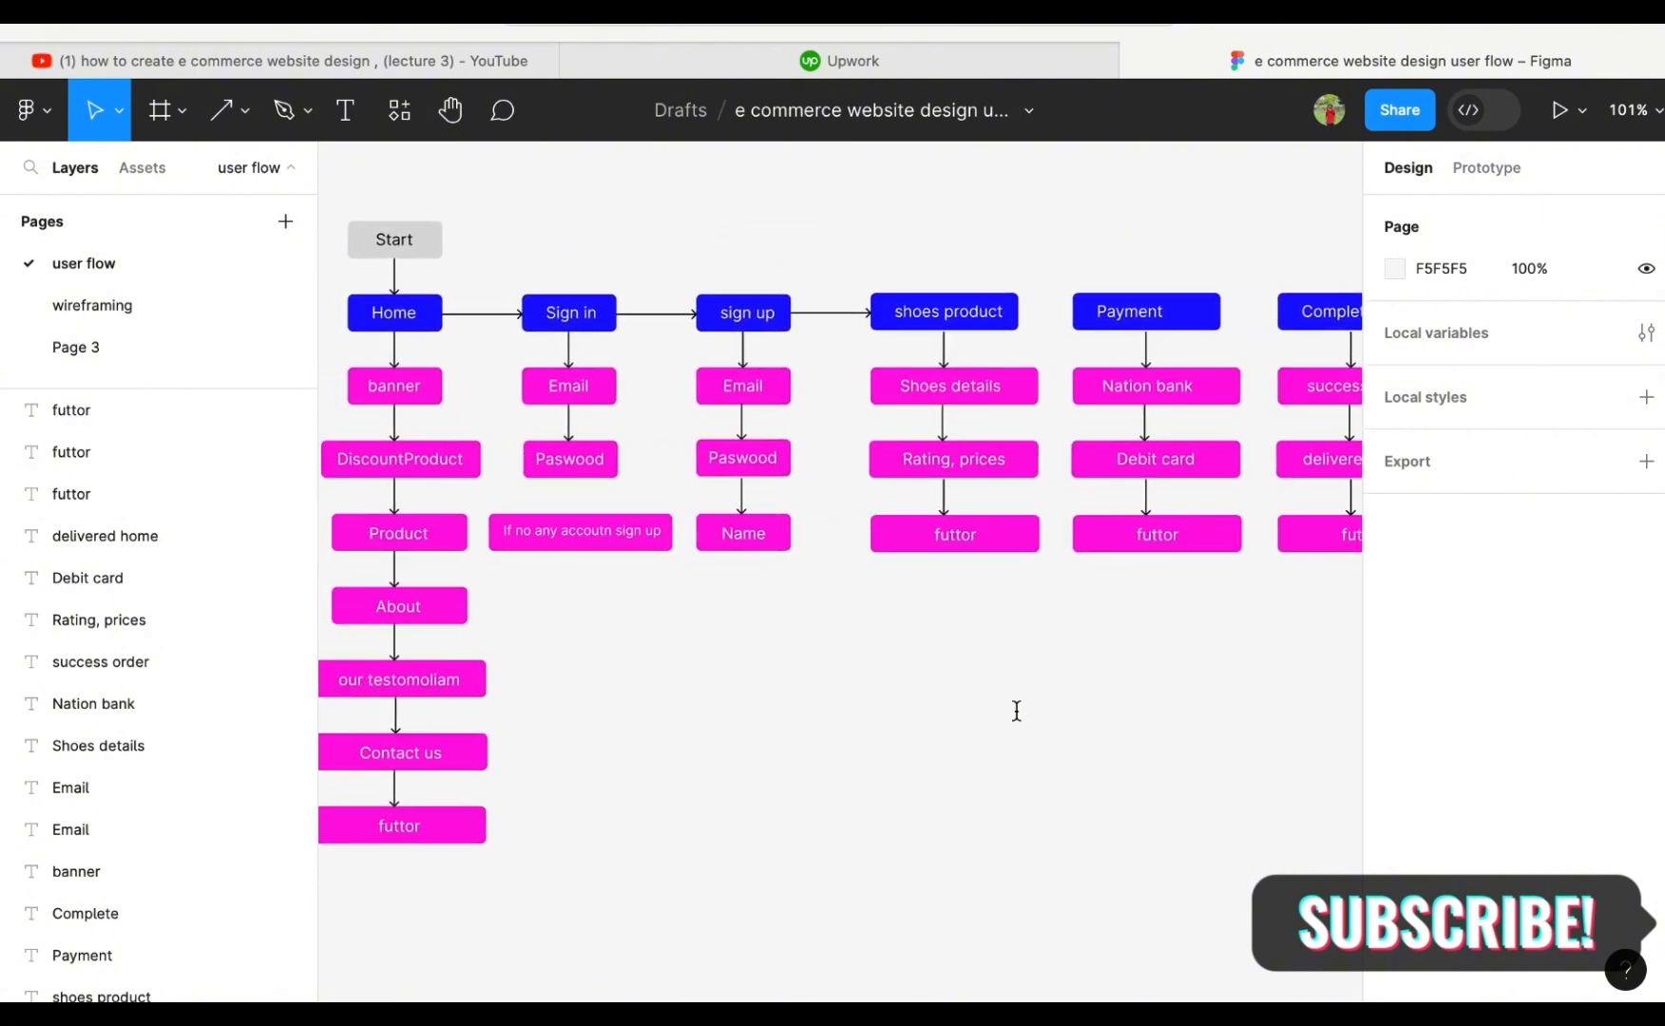
scroll(1015, 710, "up", 2)
scroll(1016, 710, "left", 3)
scroll(551, 375, "up", 2)
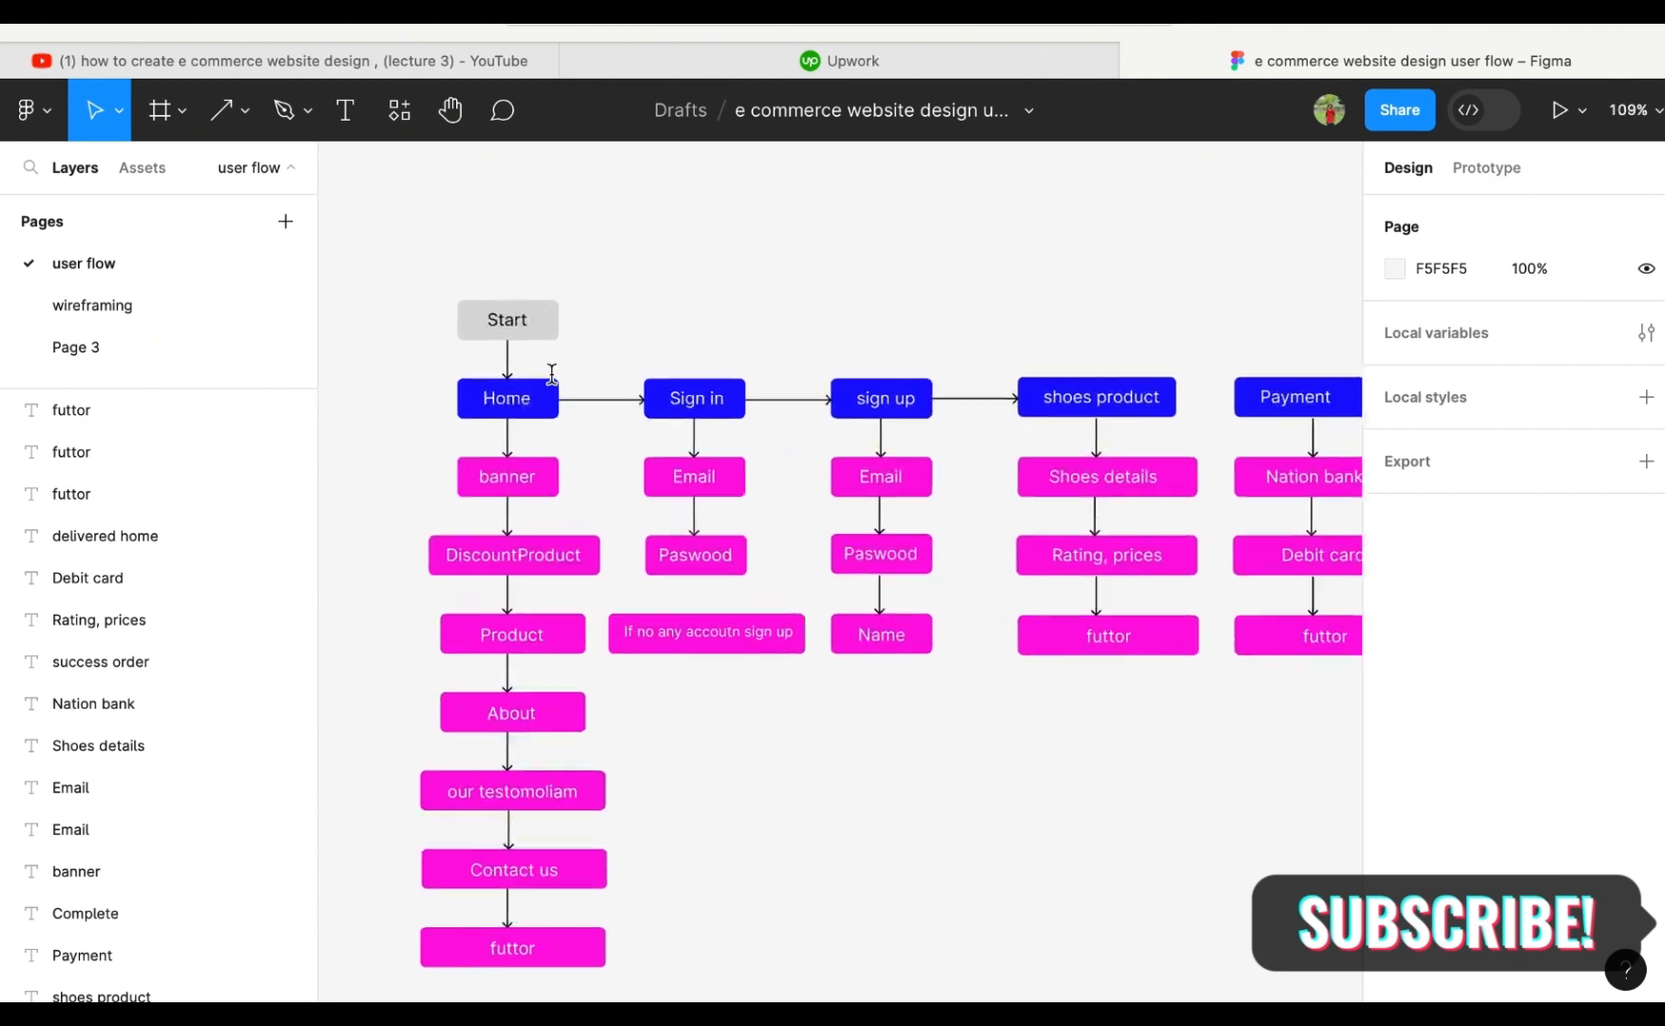
Examine each column of the flow in order, from Home through Sign in, sign up, shoes product and Payment to Complete
scroll(551, 376, "up", 1)
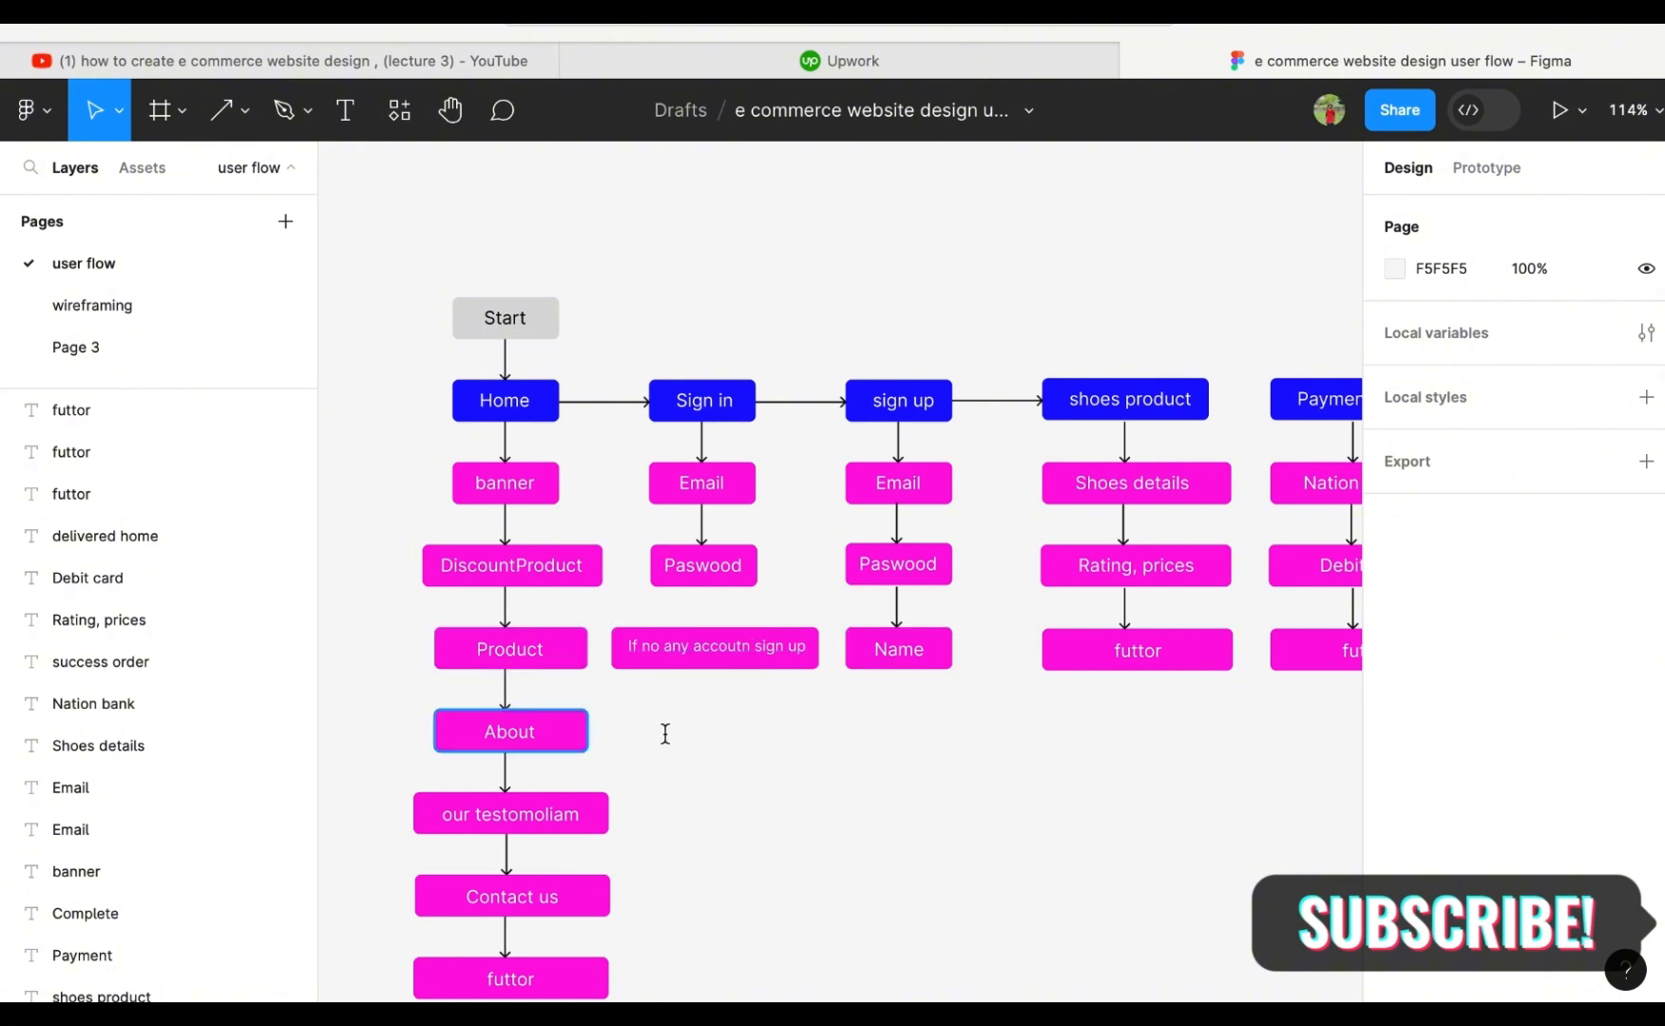
scroll(951, 627, "right", 5)
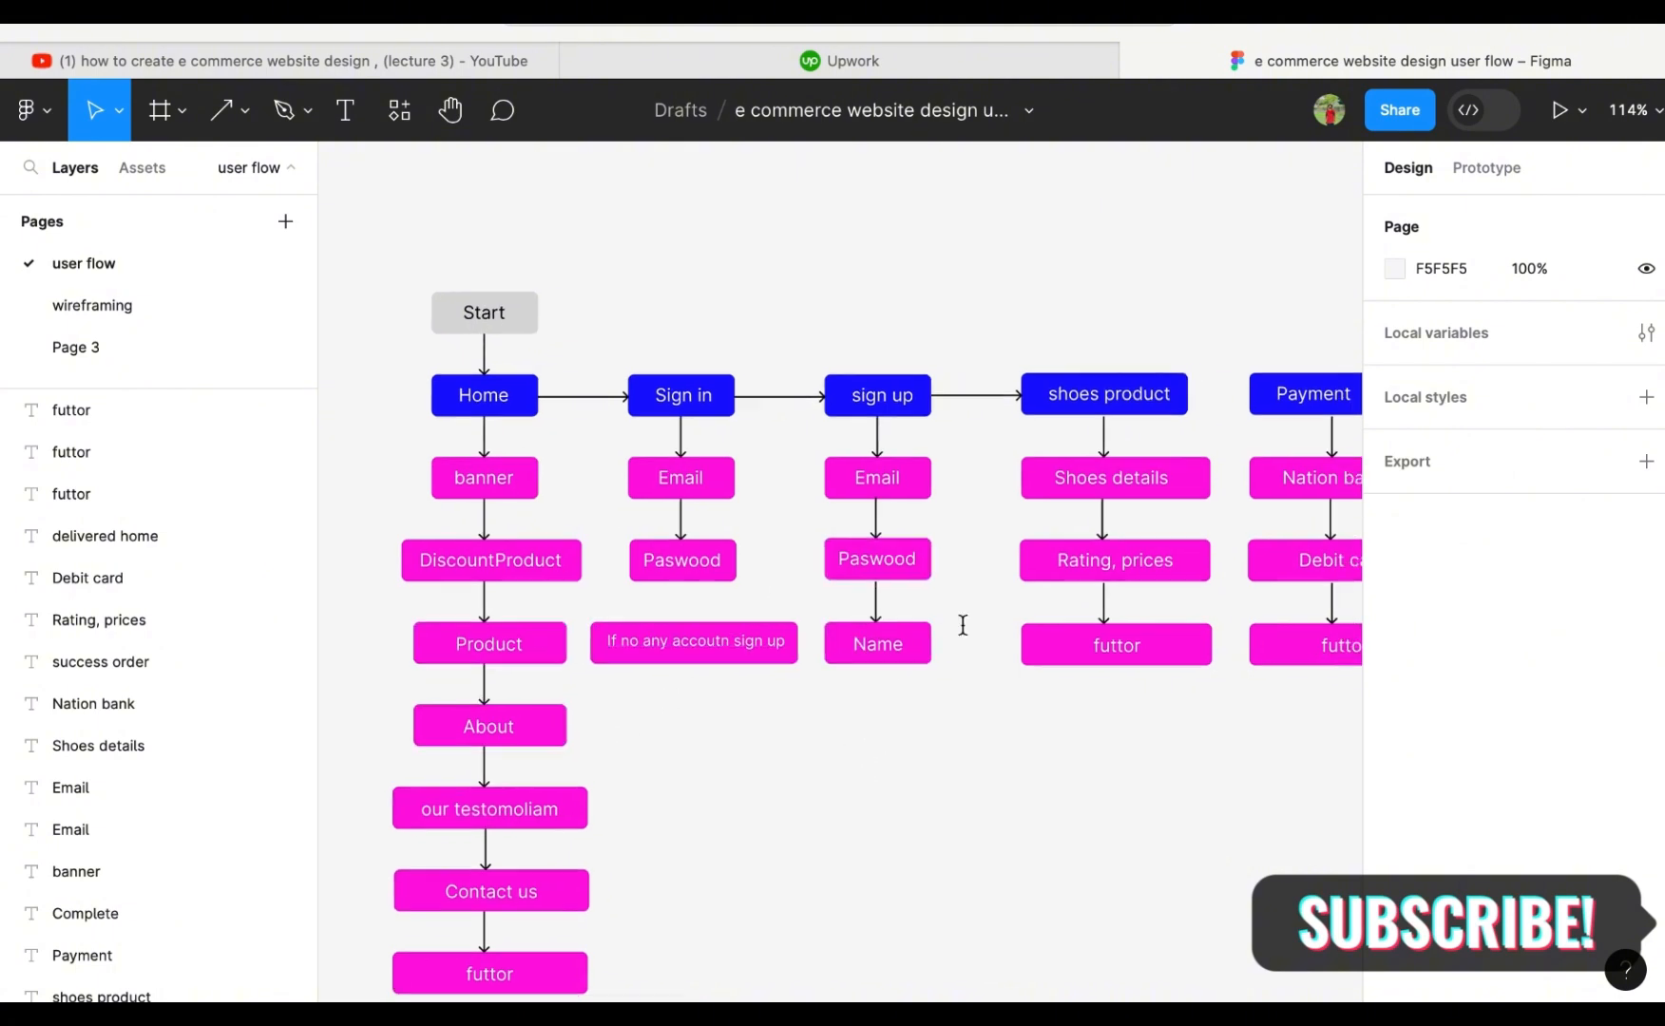
scroll(830, 525, "left", 1)
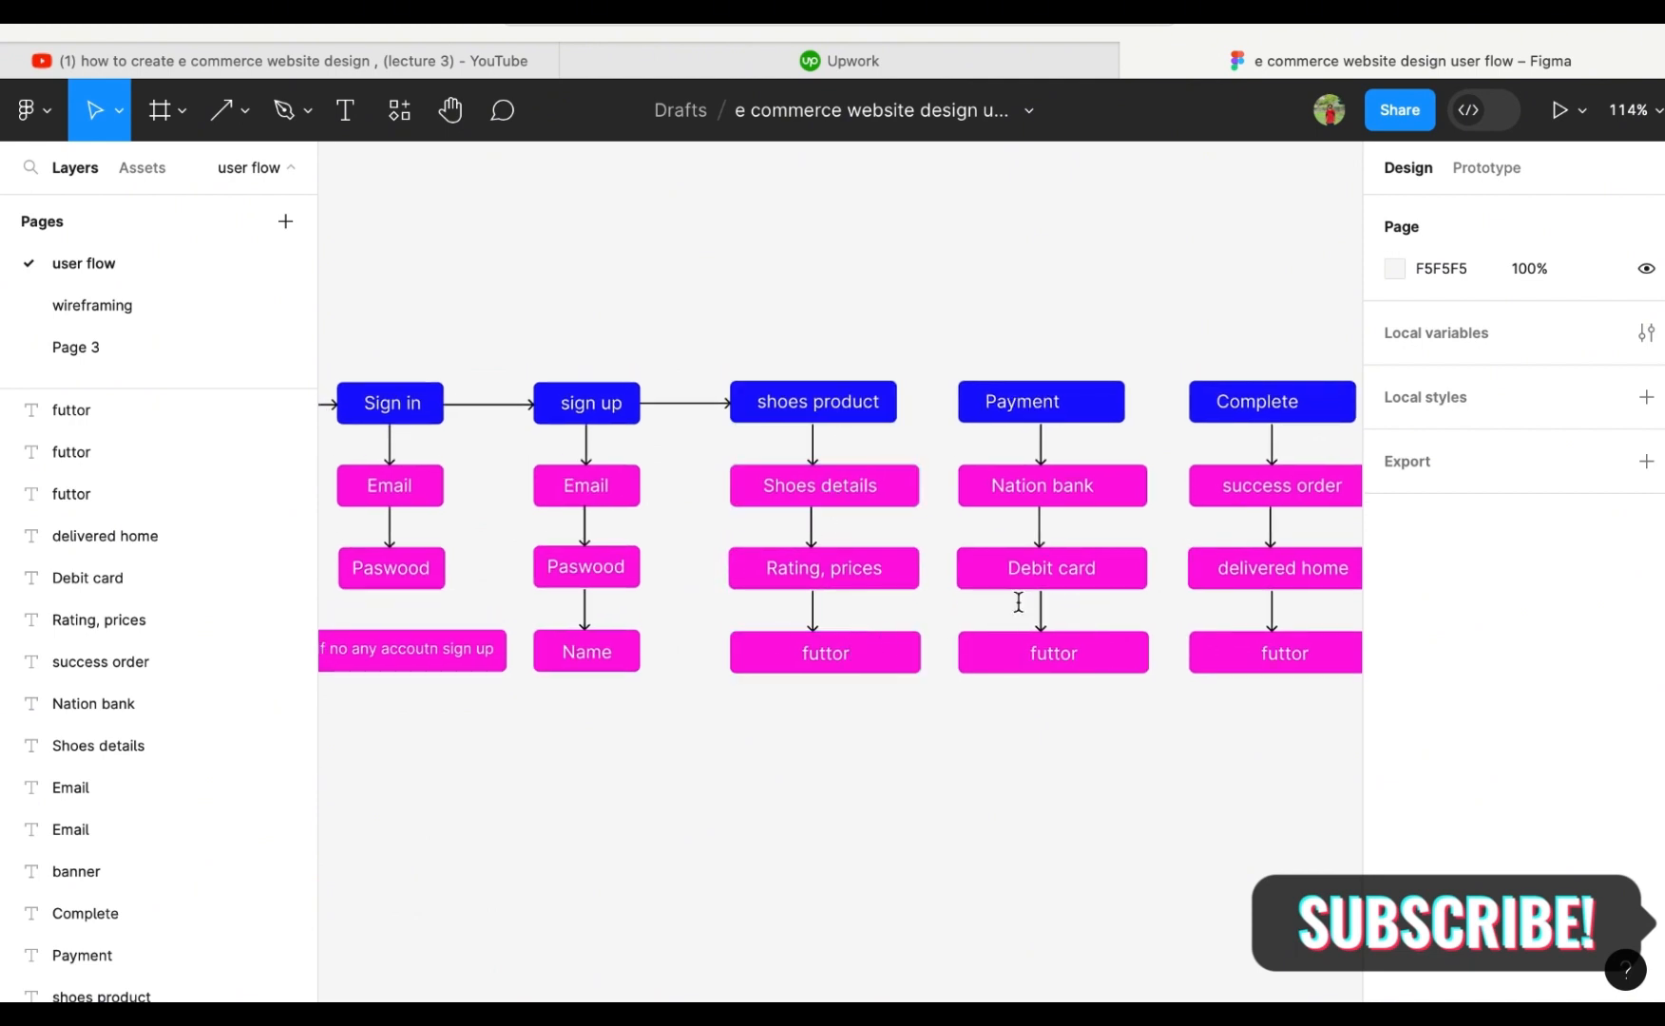
scroll(913, 713, "right", 3)
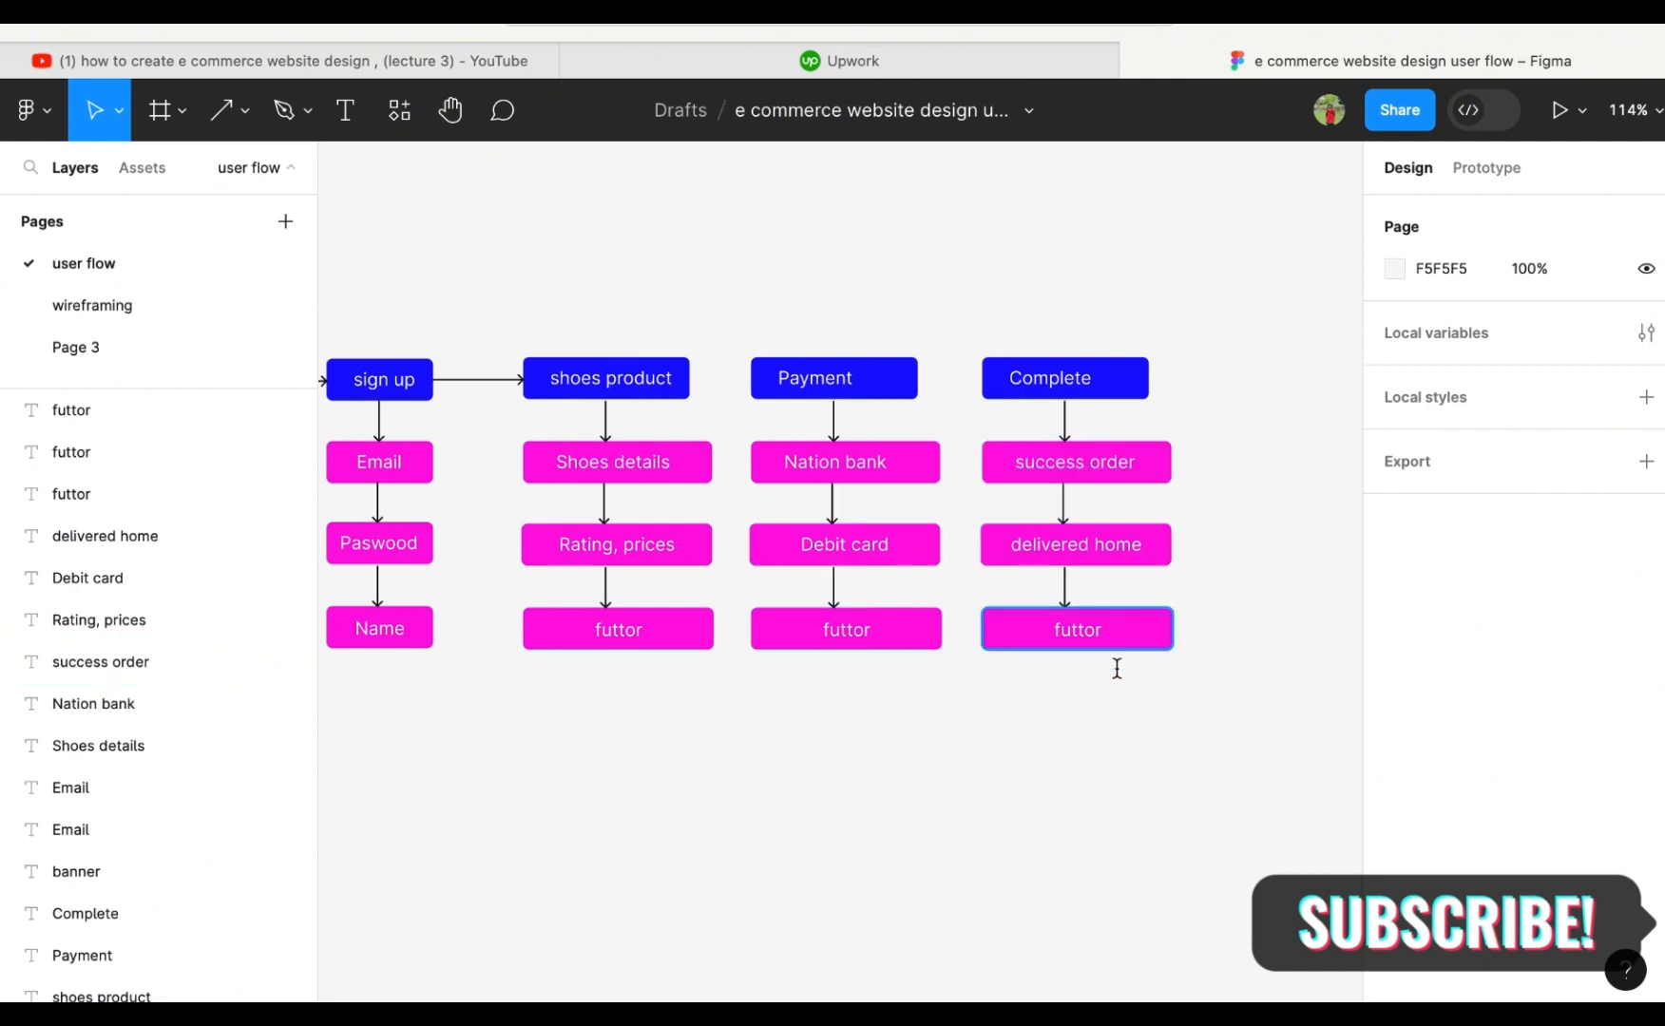
scroll(1129, 729, "down", 1)
scroll(1129, 730, "down", 1)
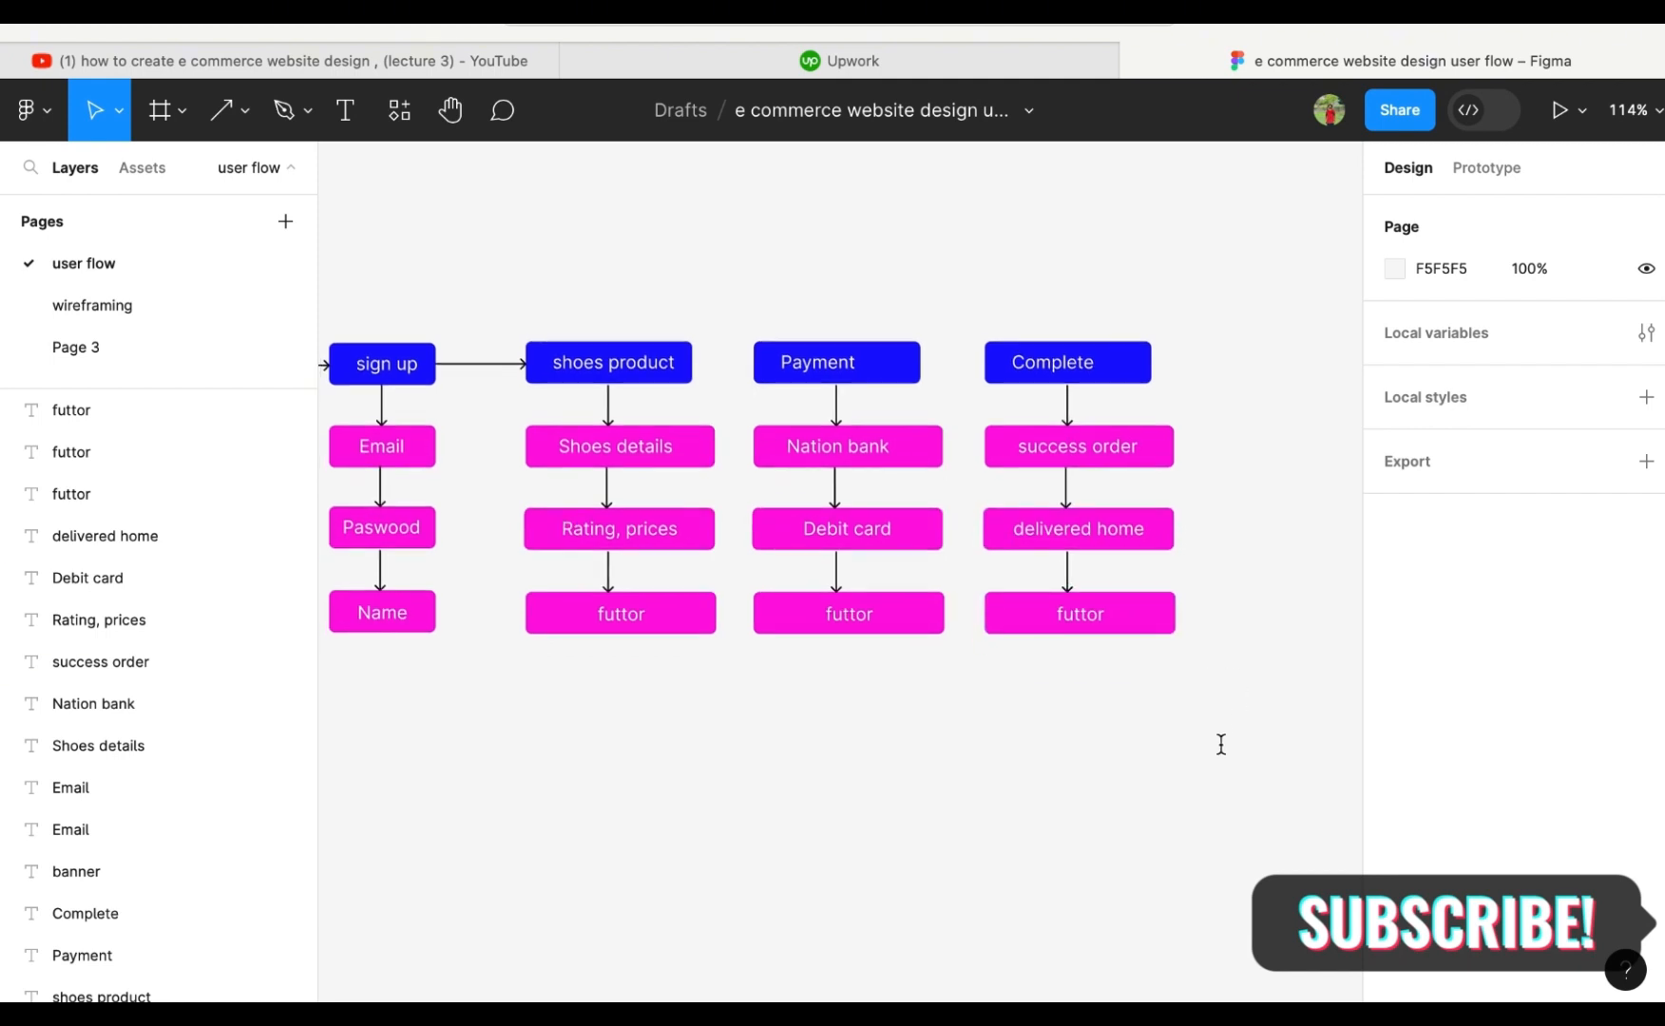
scroll(1220, 744, "down", 3)
scroll(1219, 744, "left", 1)
scroll(1219, 744, "down", 1)
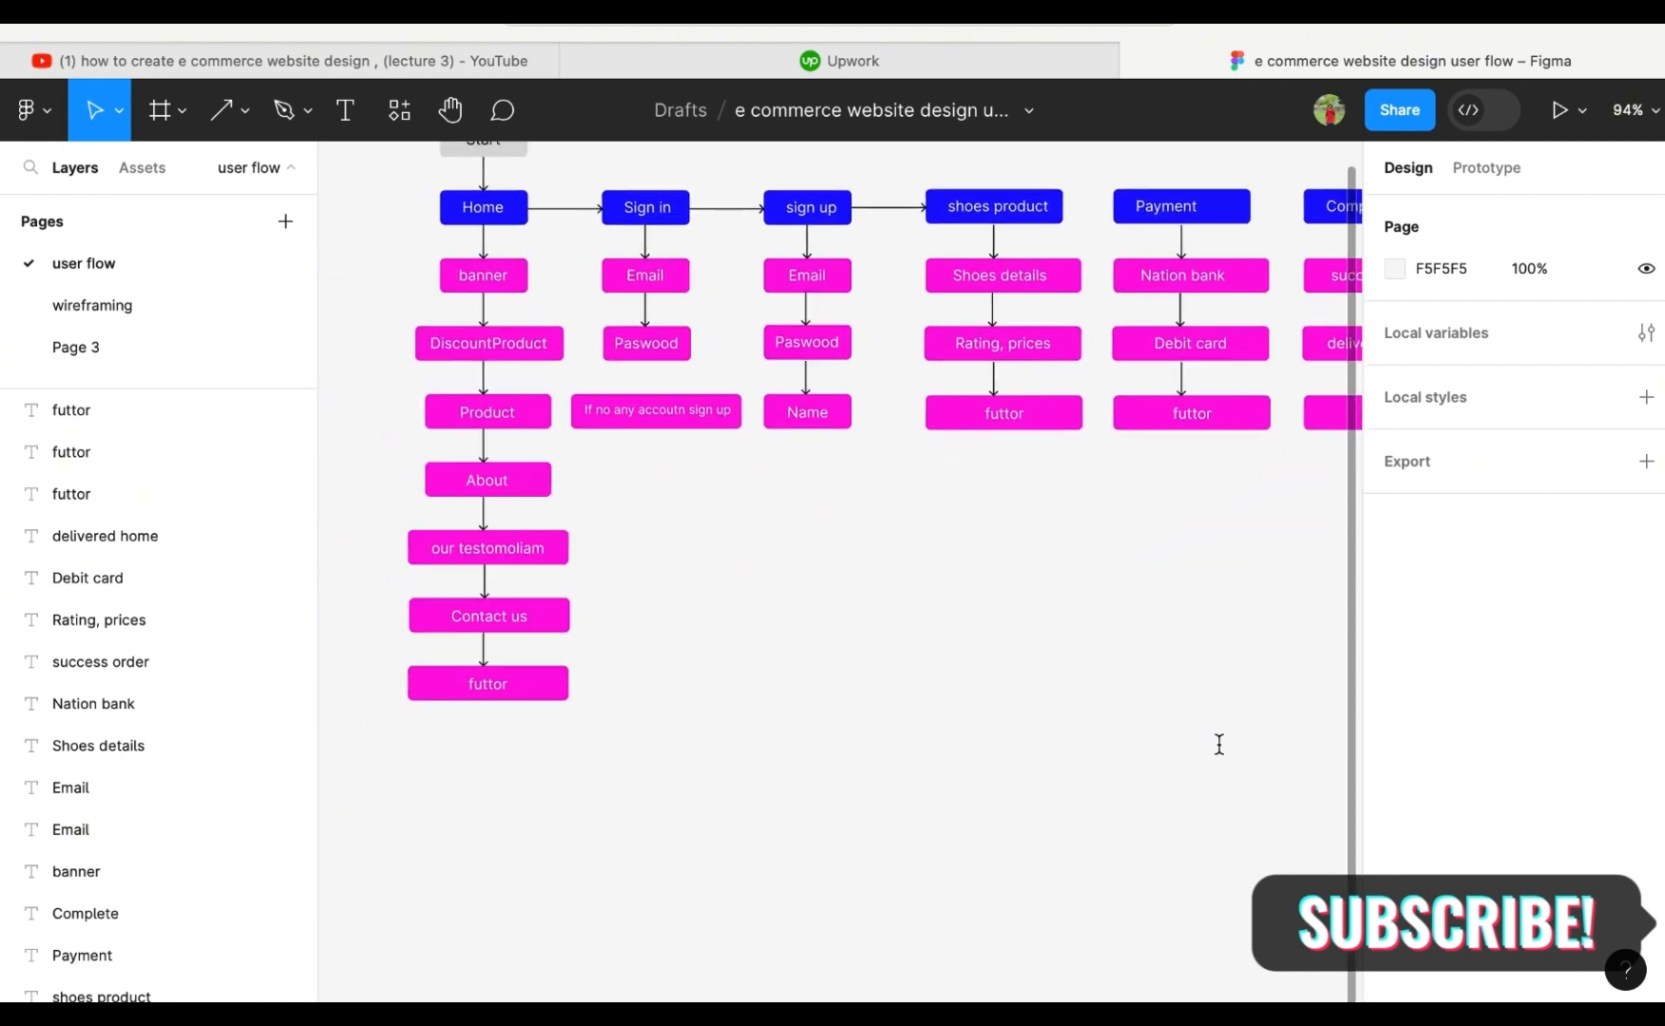
Review the whole diagram at a smaller scale, checking the blue page boxes, their pink steps and the connecting arrows
scroll(1219, 744, "down", 1)
scroll(1219, 744, "right", 1)
scroll(1219, 744, "up", 1)
scroll(1219, 744, "left", 1)
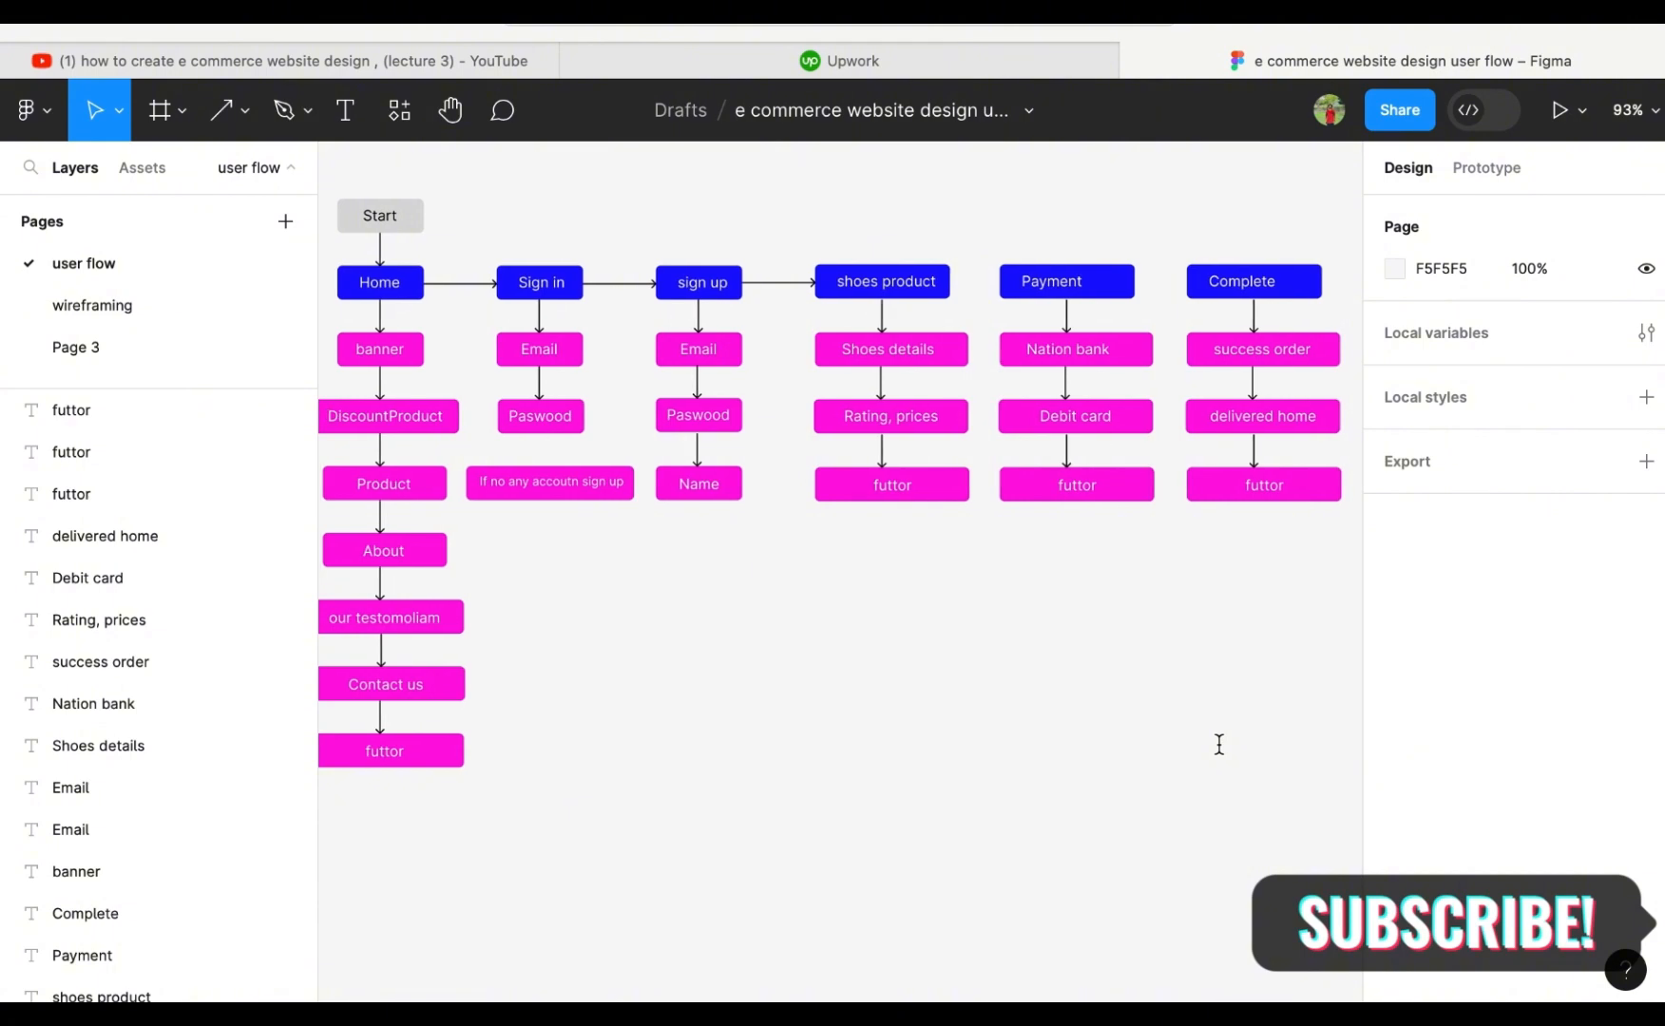
scroll(1105, 721, "up", 2)
scroll(1104, 722, "left", 1)
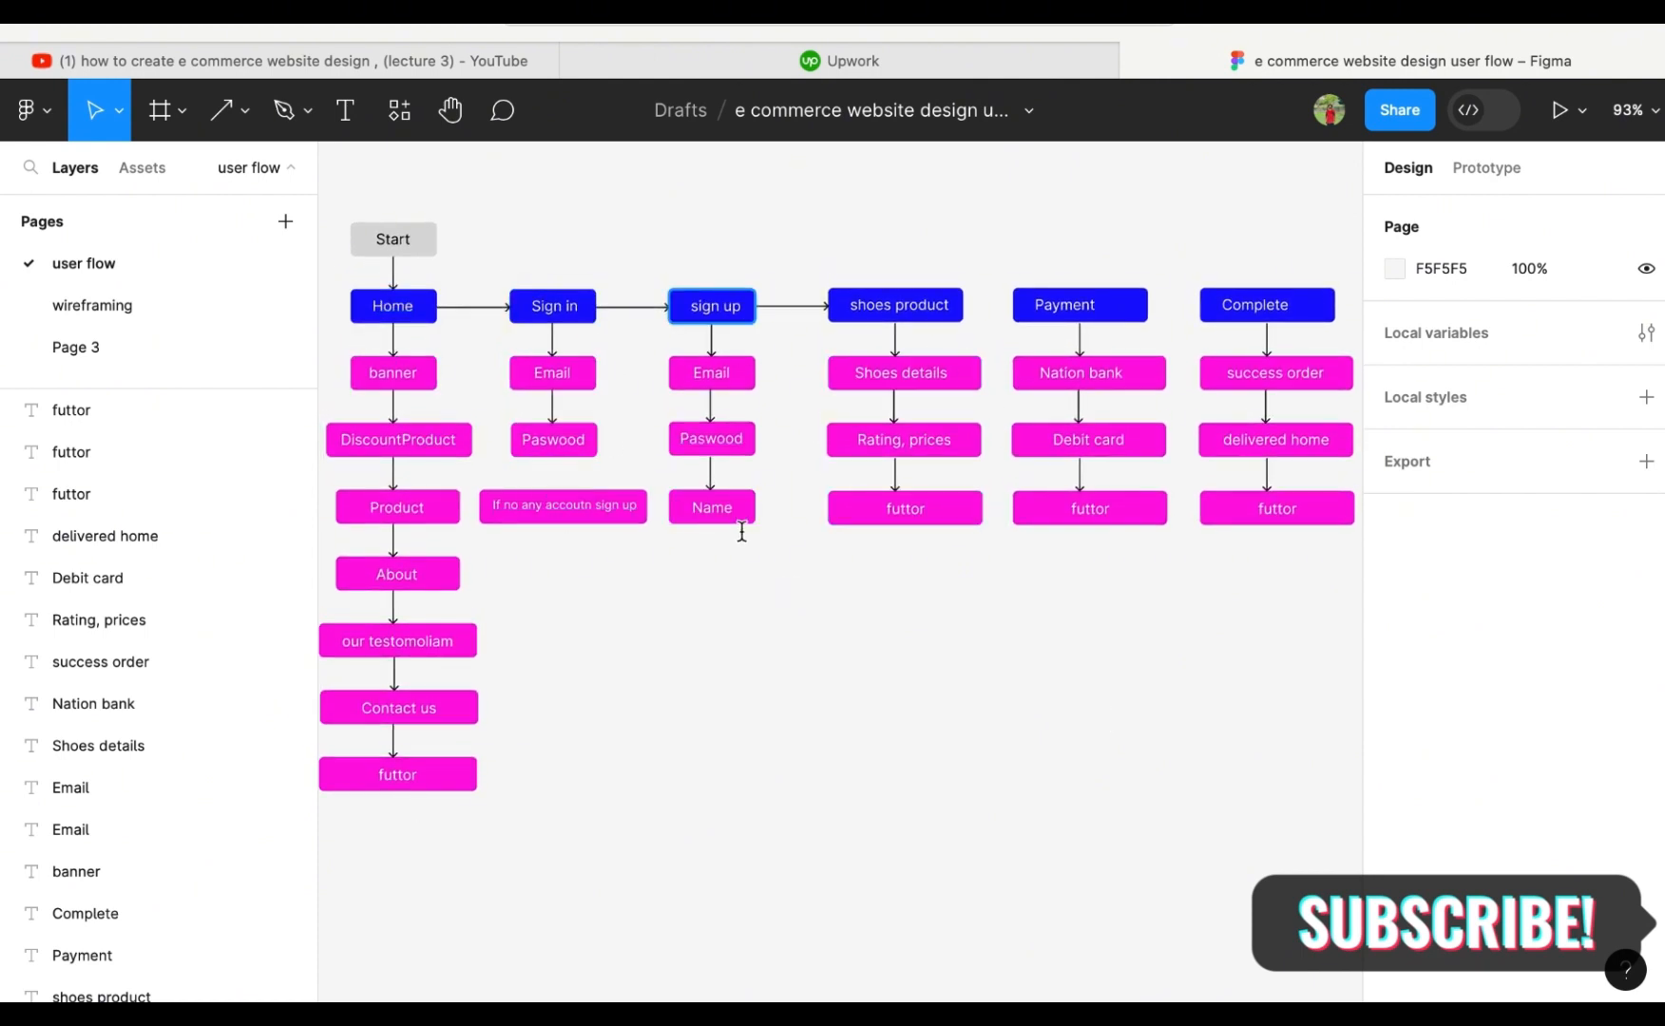
scroll(1259, 495, "up", 3)
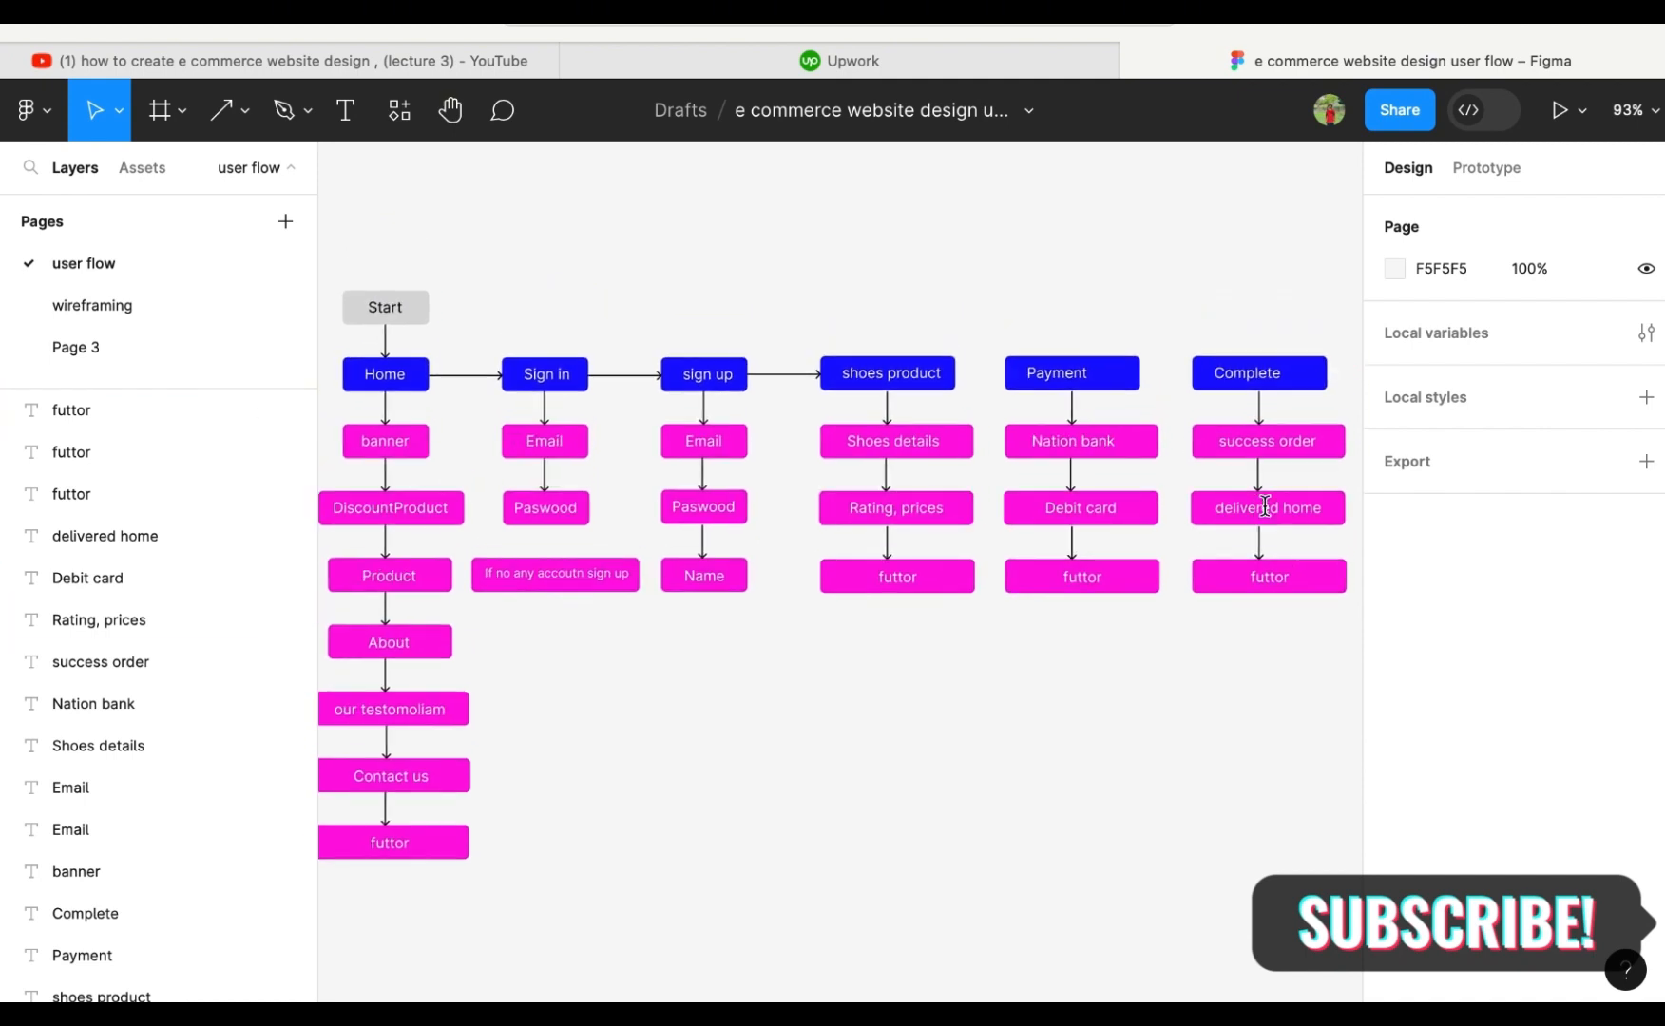
scroll(1308, 532, "up", 2)
scroll(1308, 531, "left", 2)
scroll(1011, 607, "down", 1)
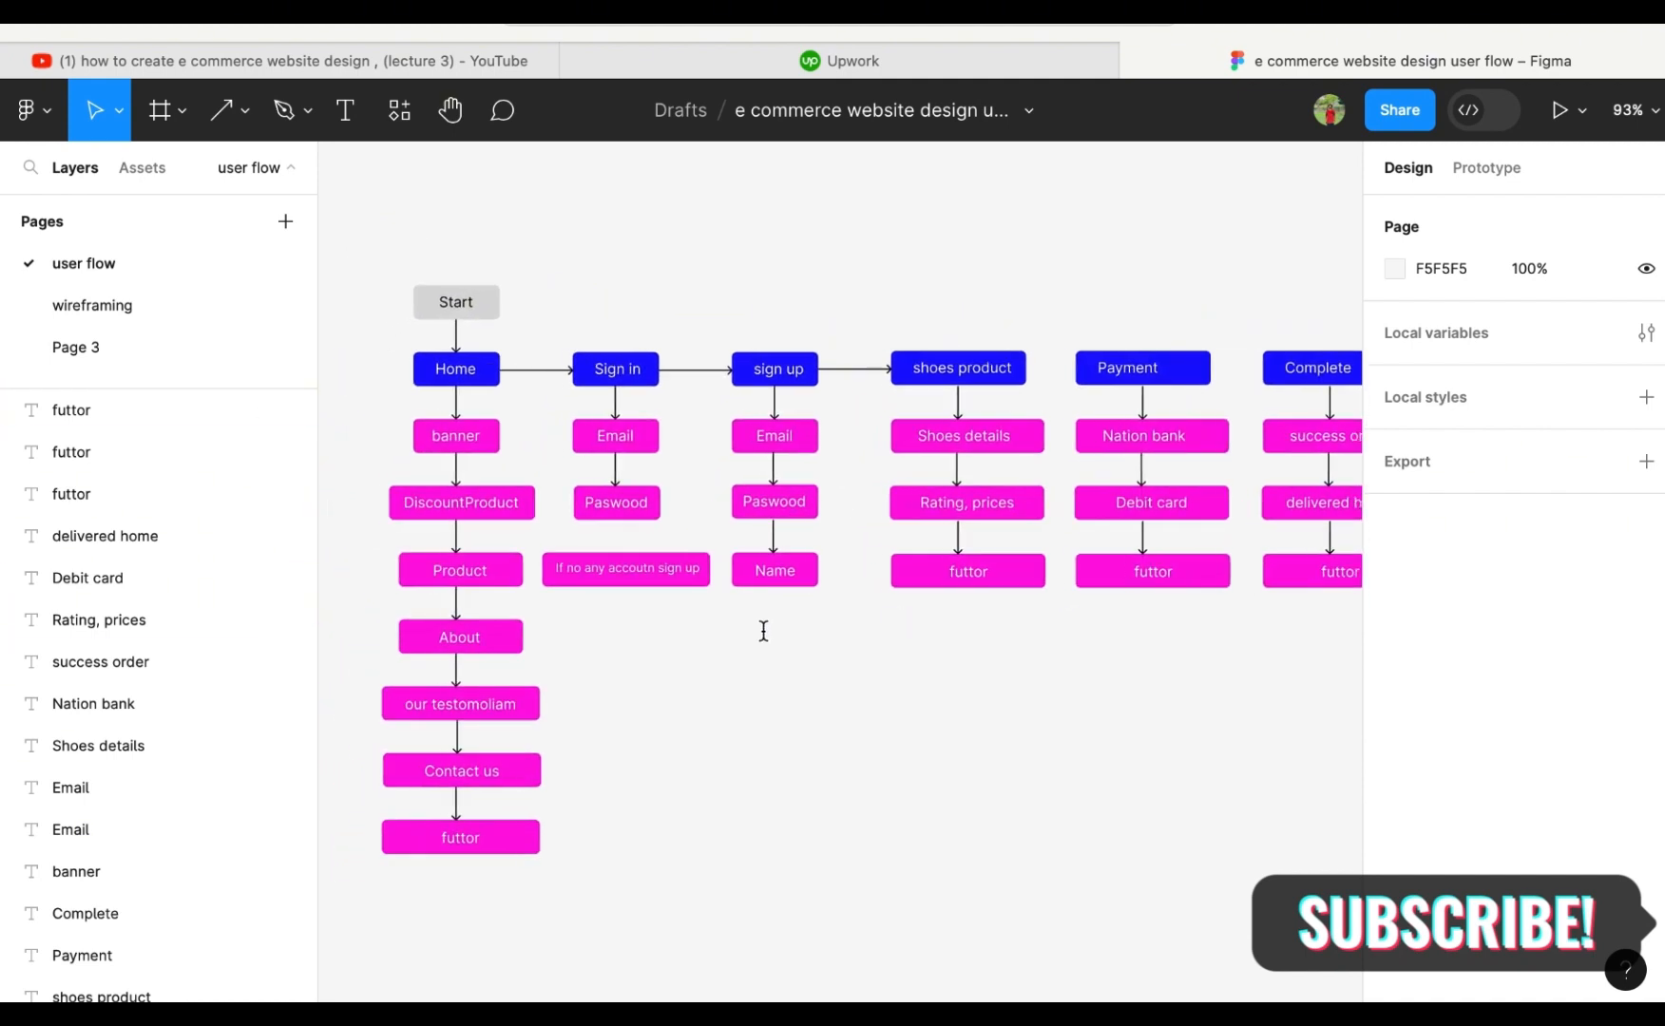
scroll(708, 603, "left", 3)
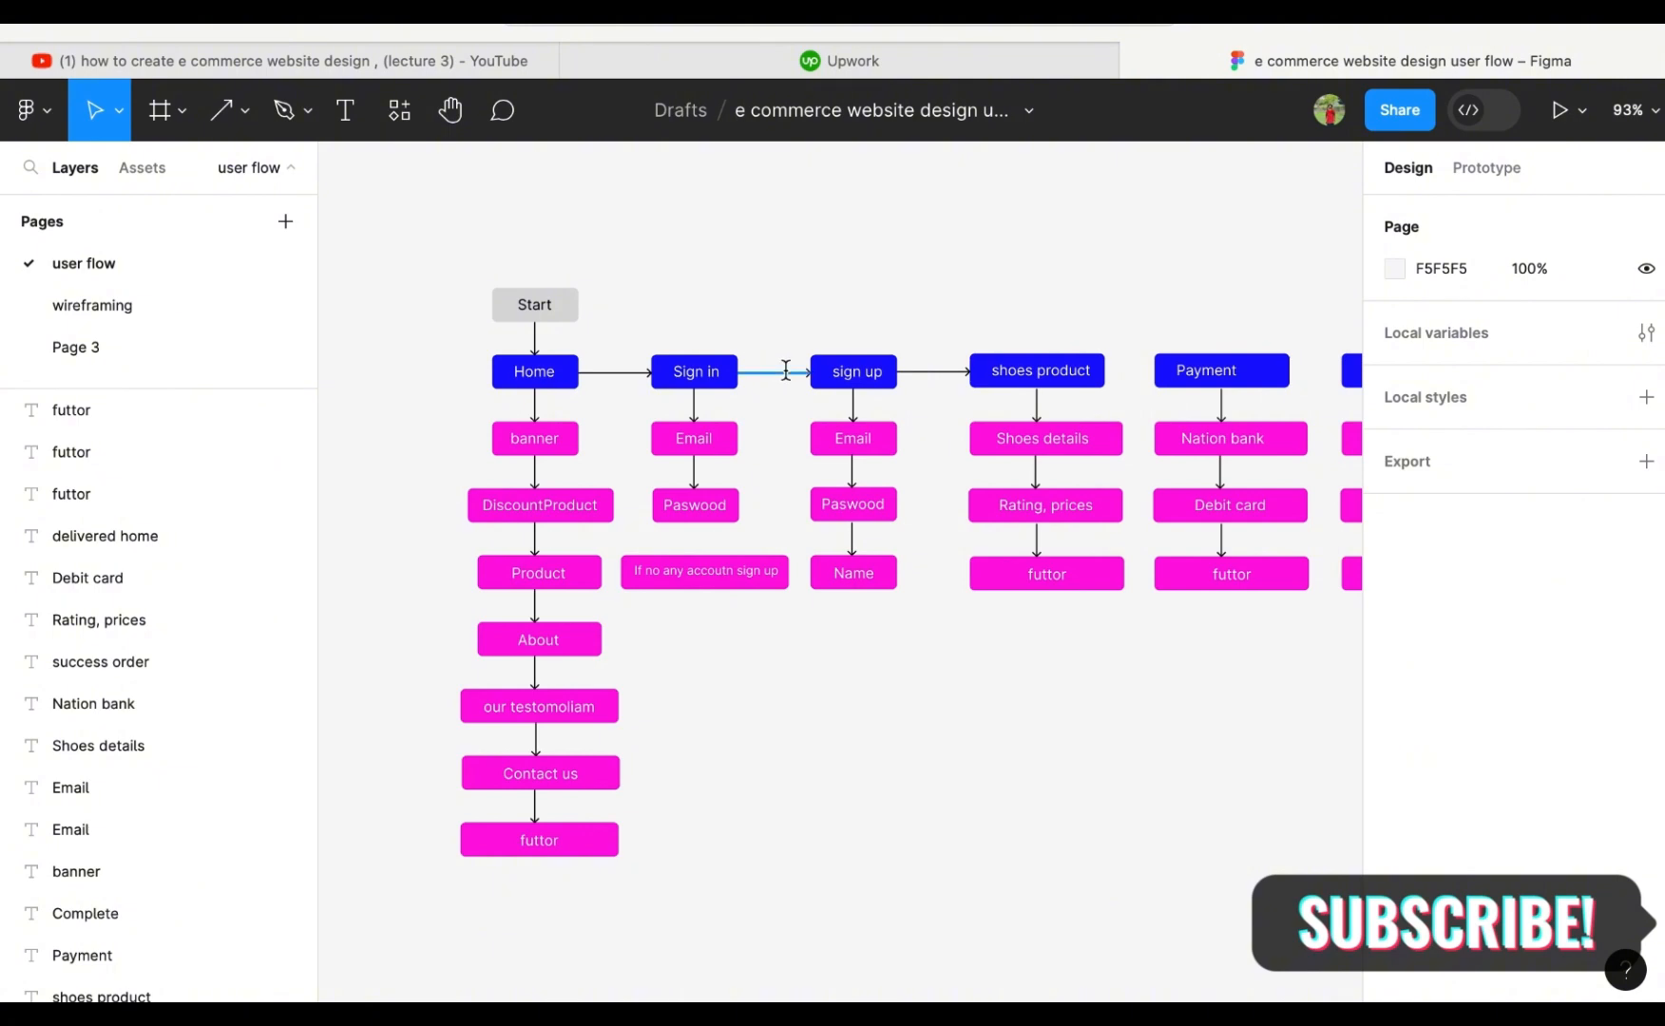
scroll(787, 370, "right", 1)
scroll(786, 370, "left", 1)
scroll(786, 371, "up", 1)
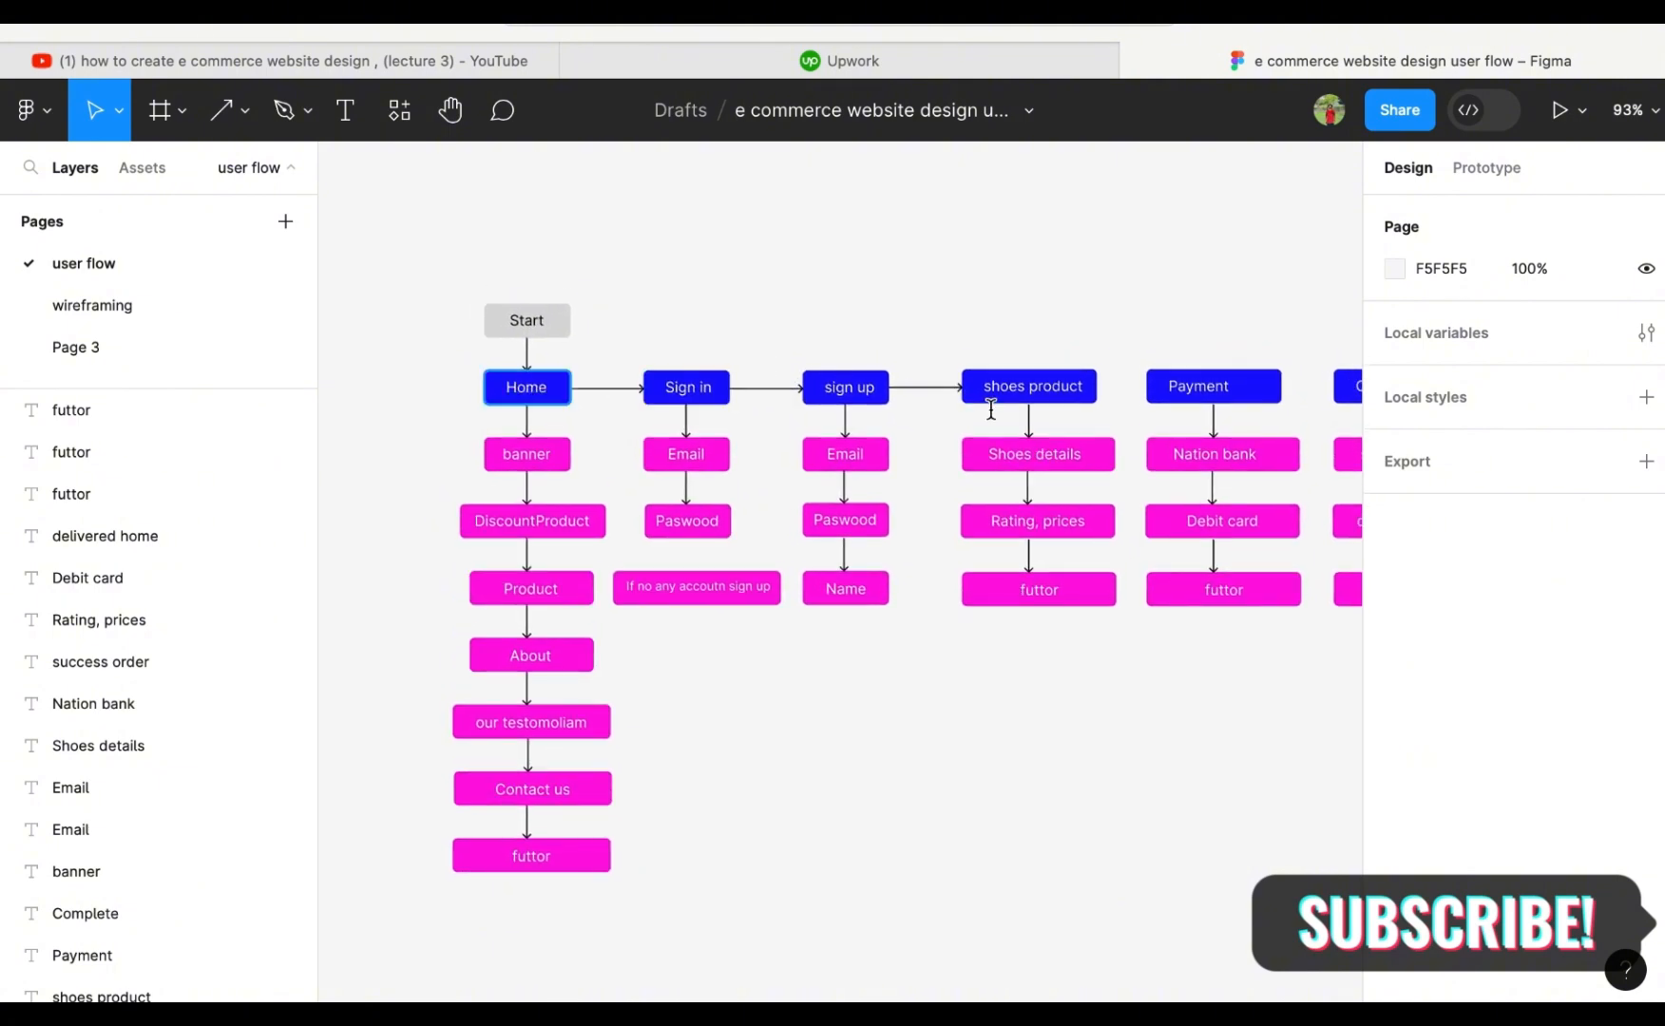
scroll(1287, 724, "right", 8)
scroll(1287, 724, "down", 2)
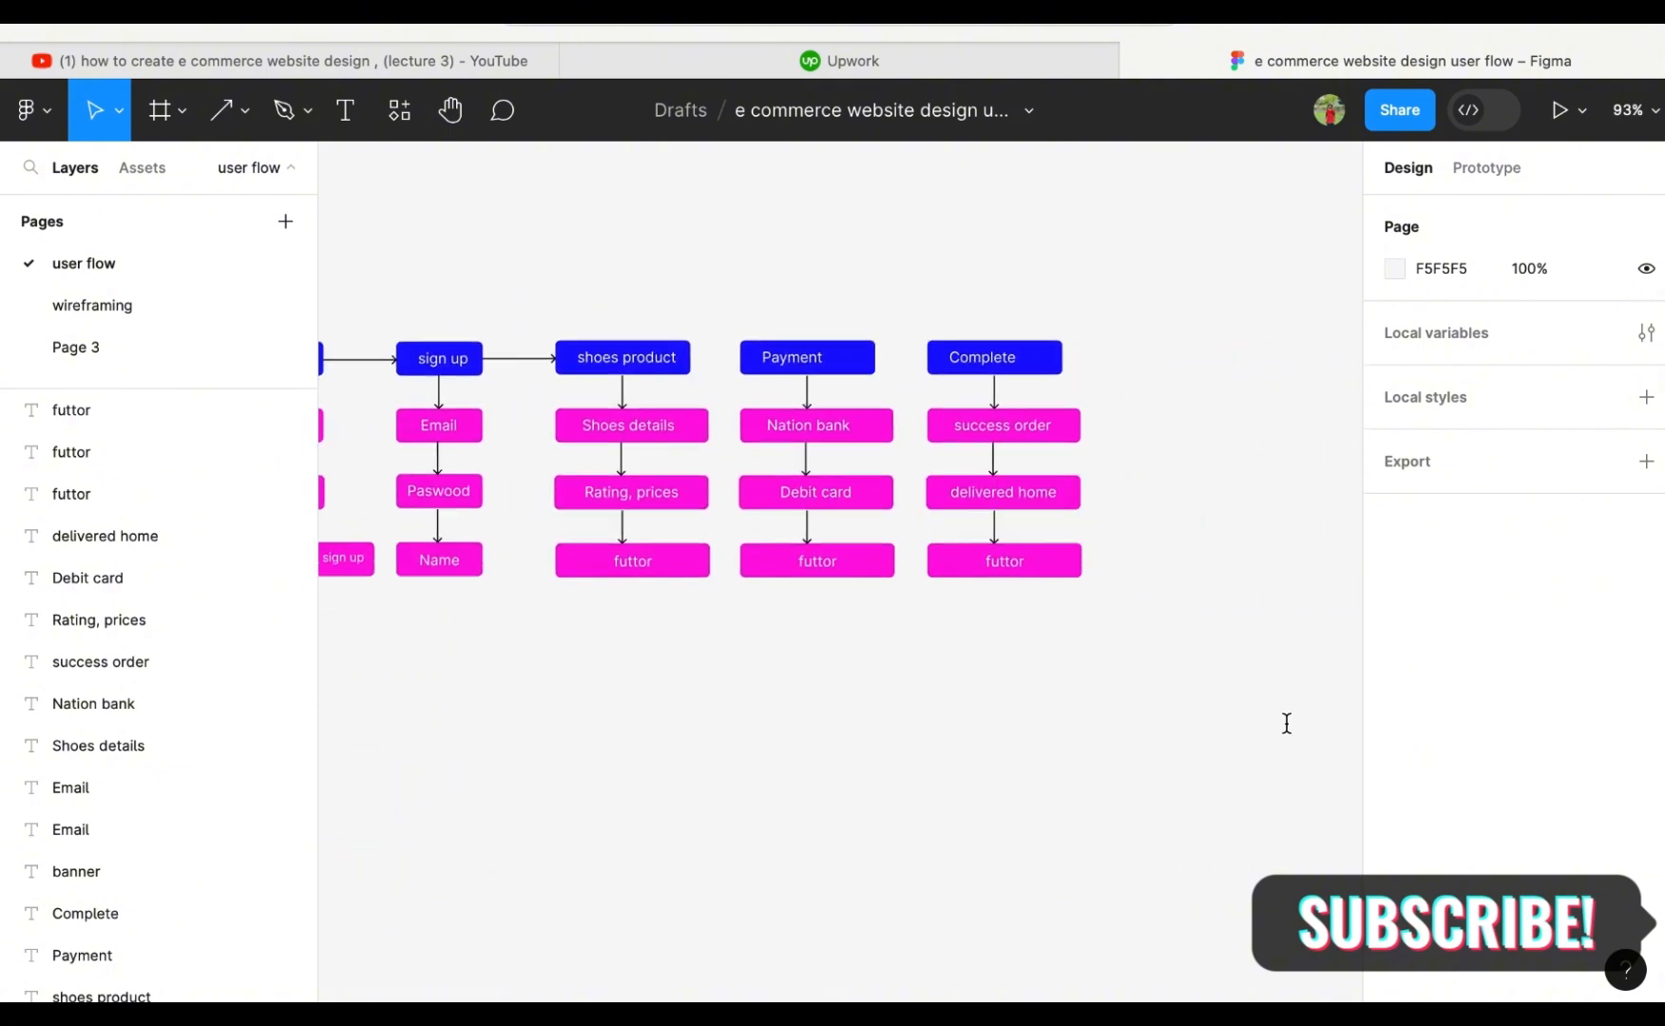
Look over the finished user flow from the Start and Home column across to the Payment and Complete columns
scroll(1287, 724, "left", 6)
scroll(1287, 724, "left", 2)
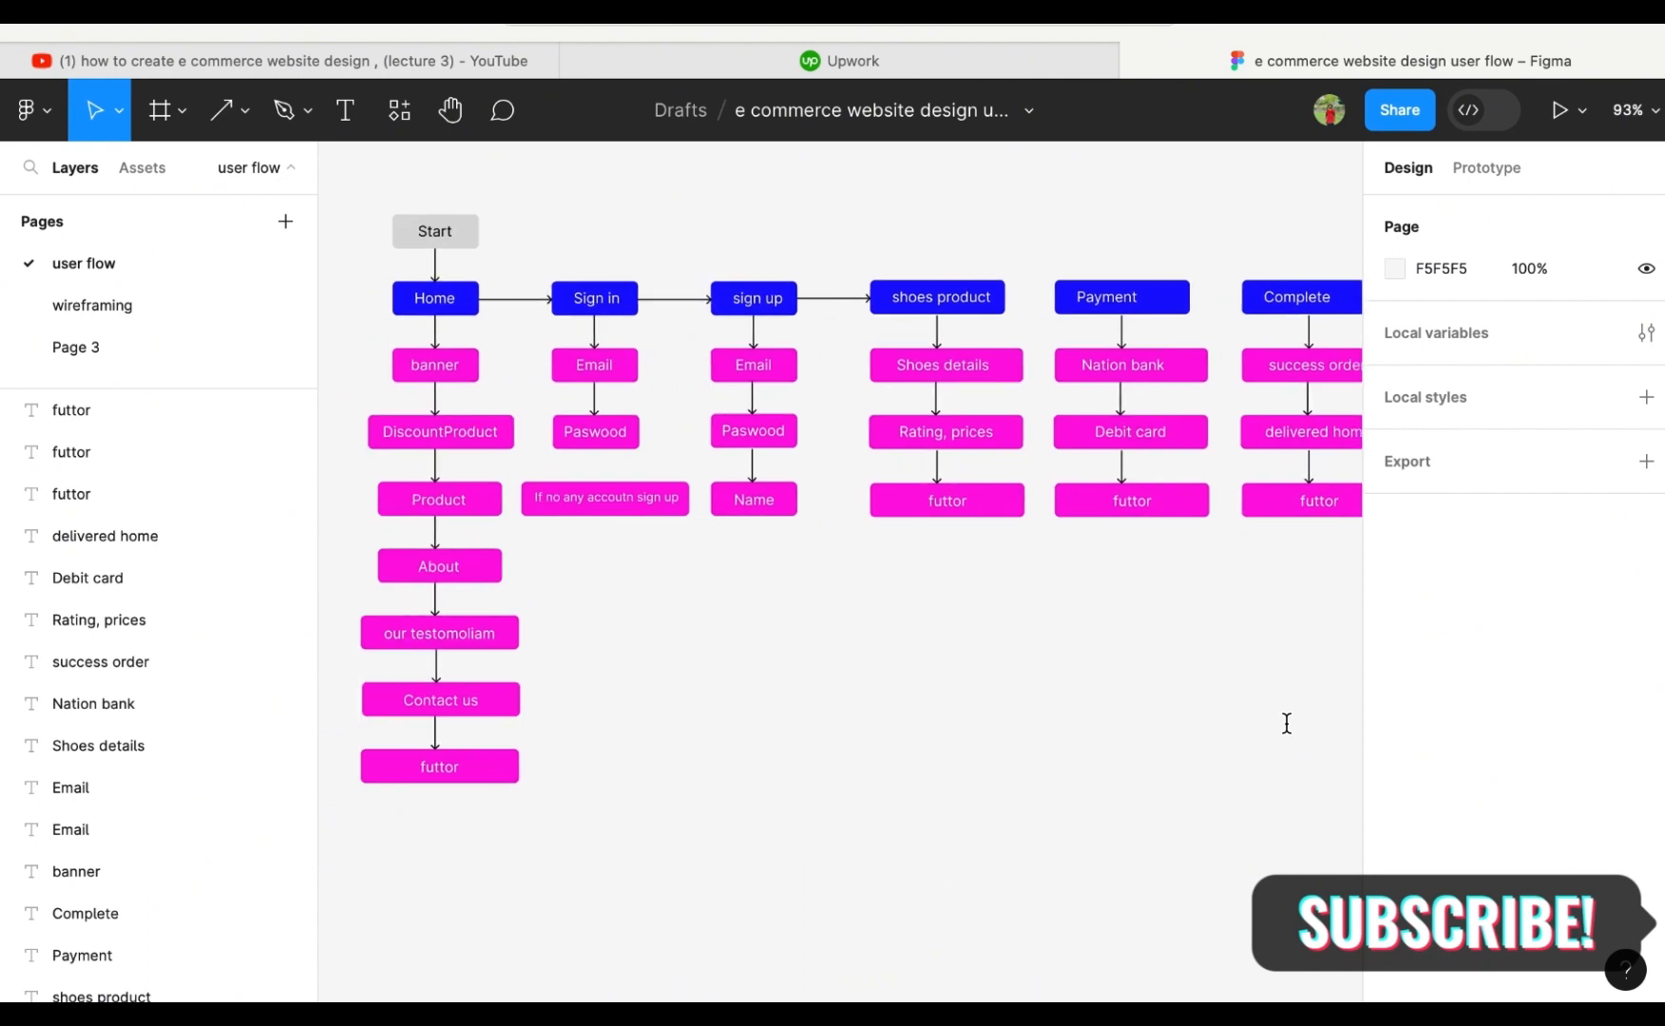
scroll(1287, 724, "right", 2)
scroll(1287, 724, "down", 1)
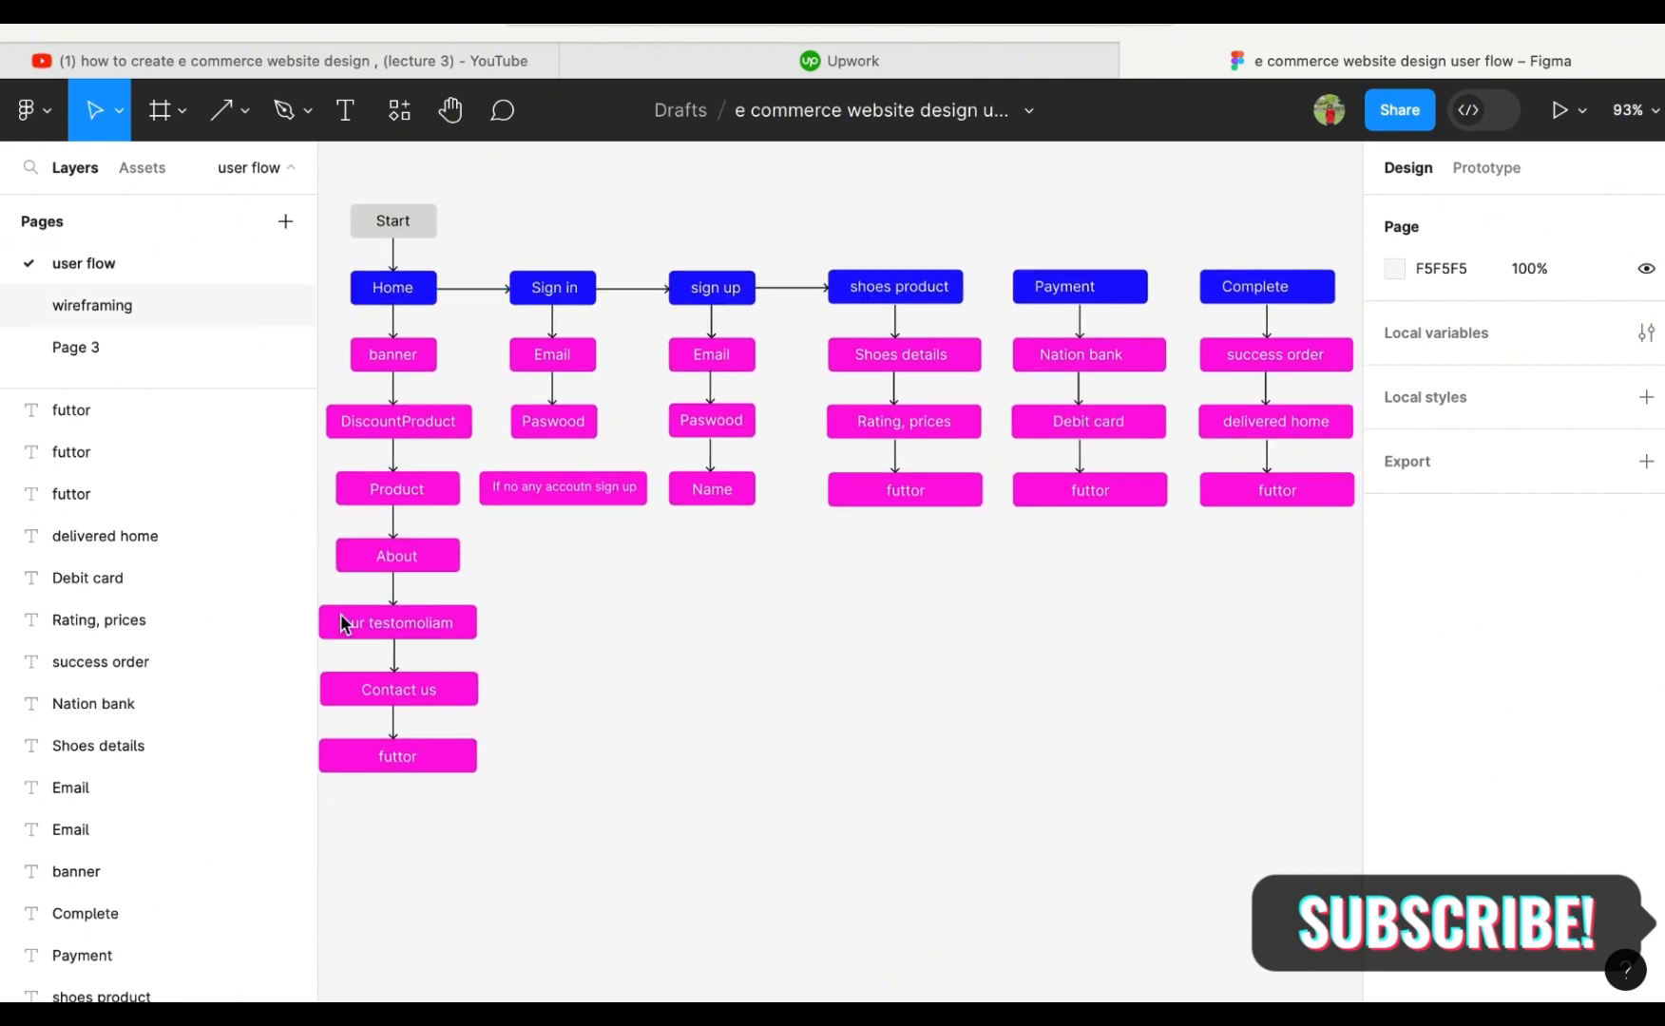
scroll(1283, 593, "left", 1)
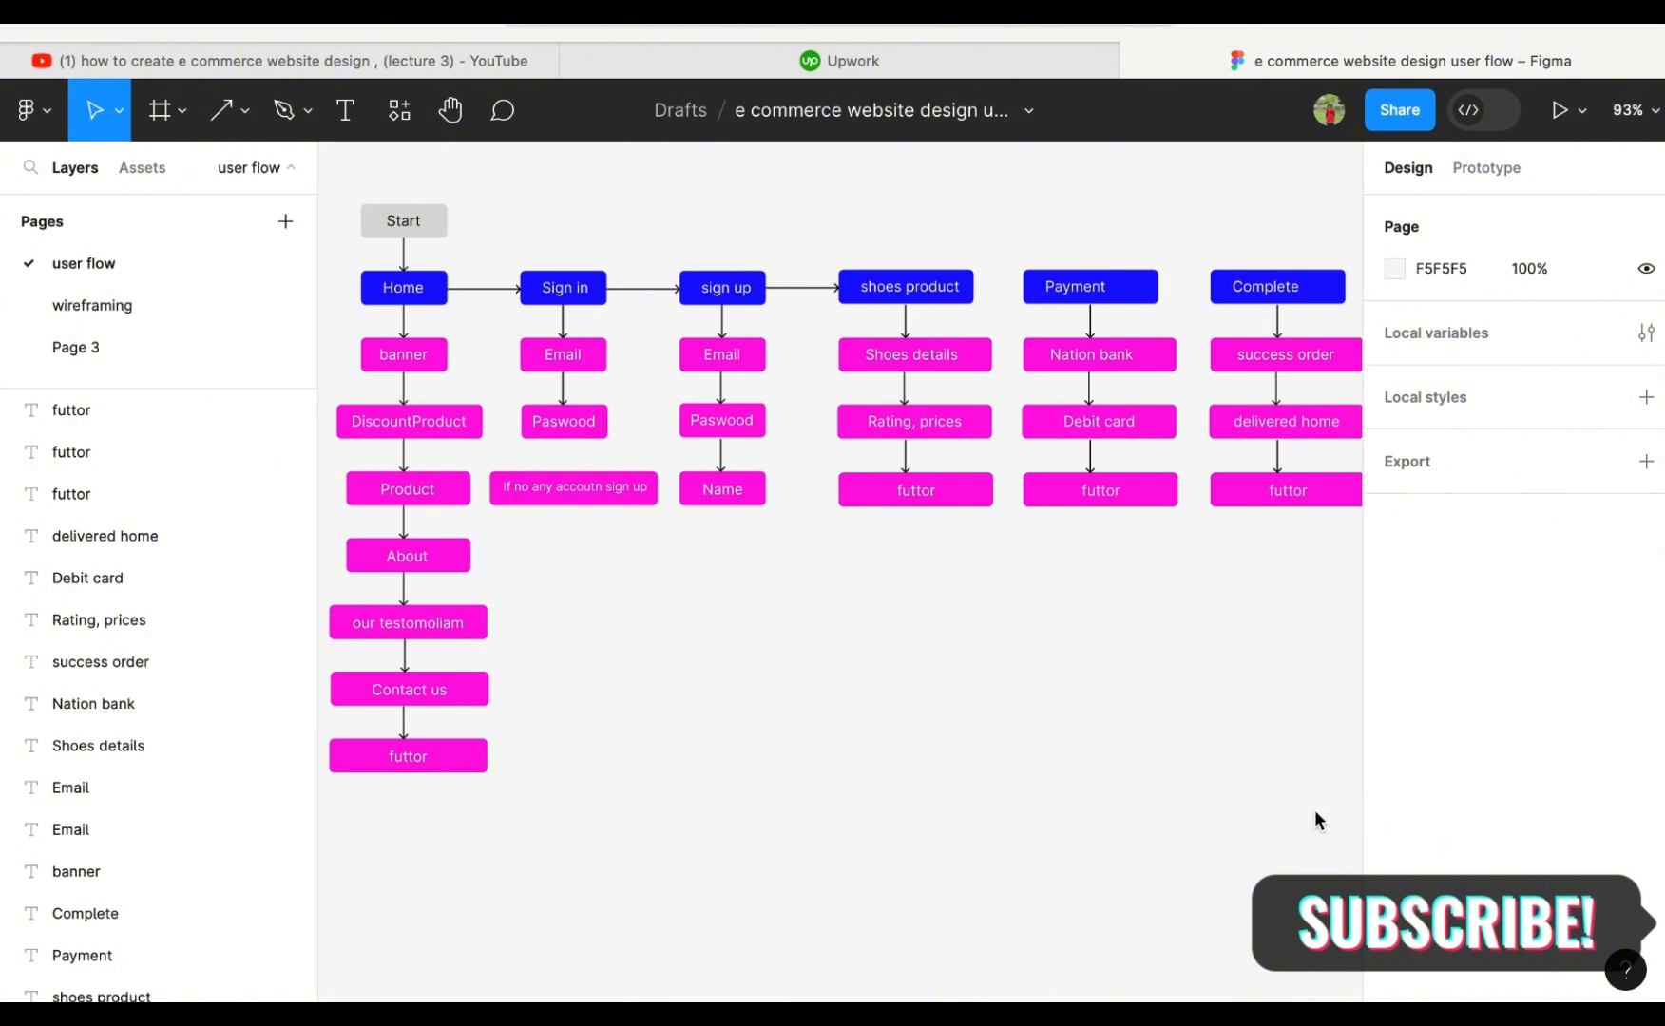
scroll(1129, 720, "down", 5)
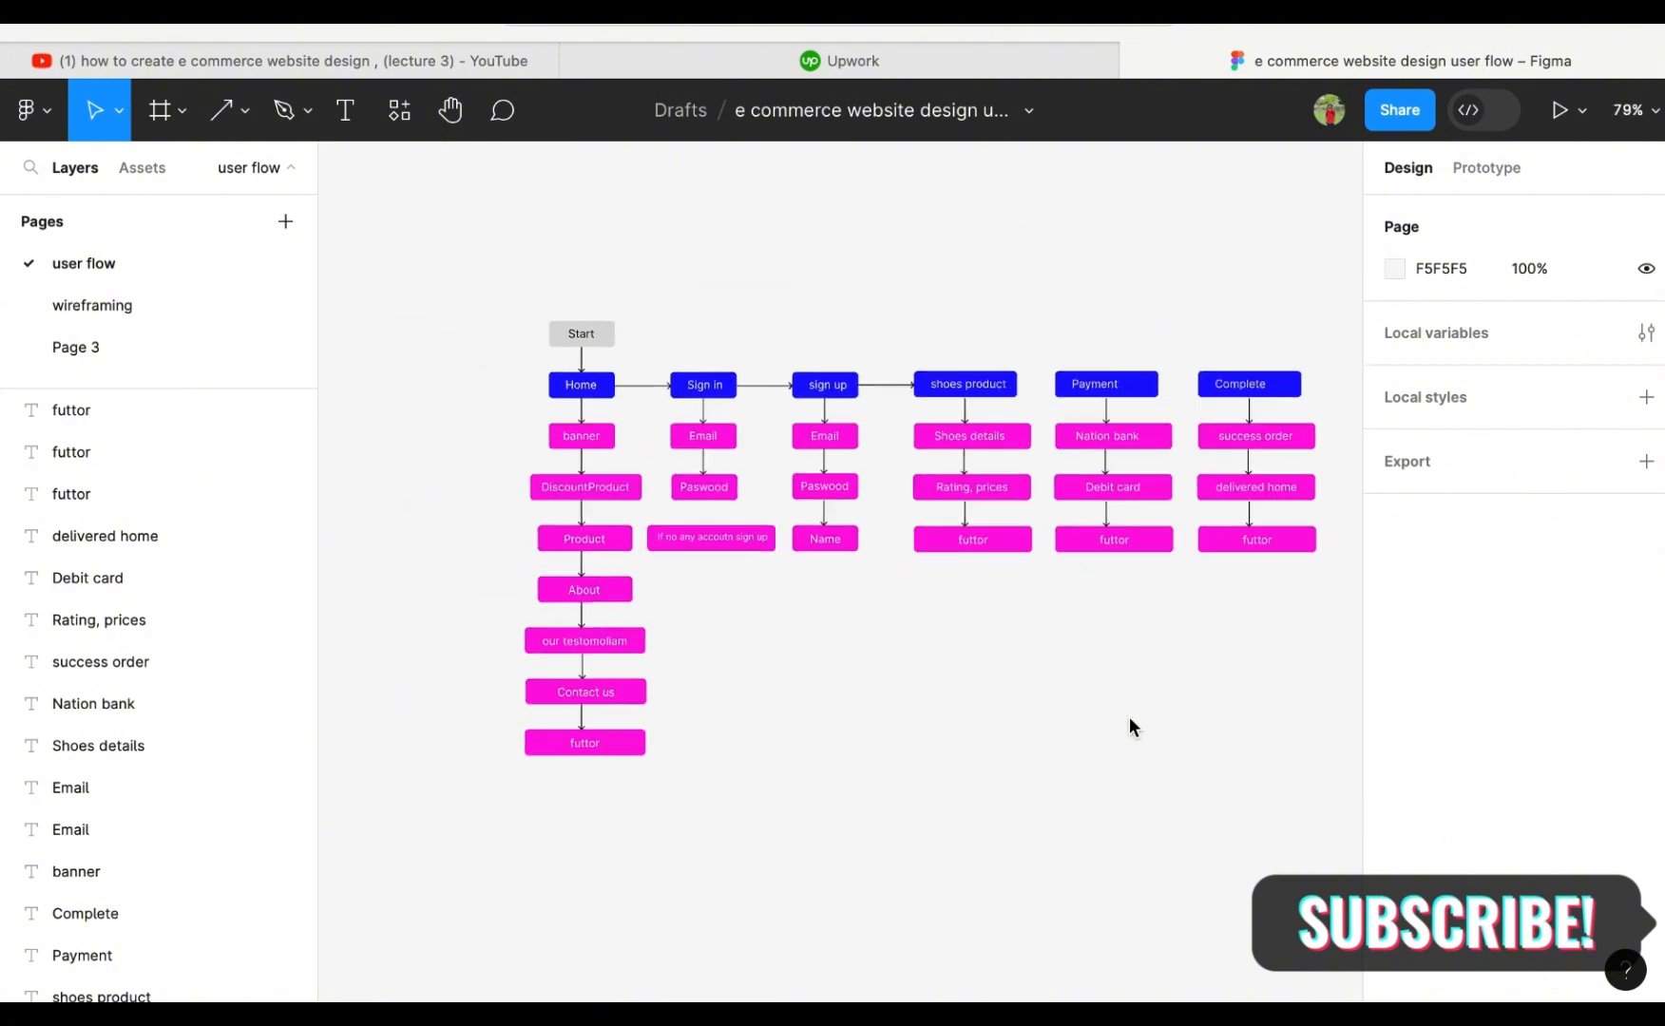
scroll(1129, 717, "up", 4)
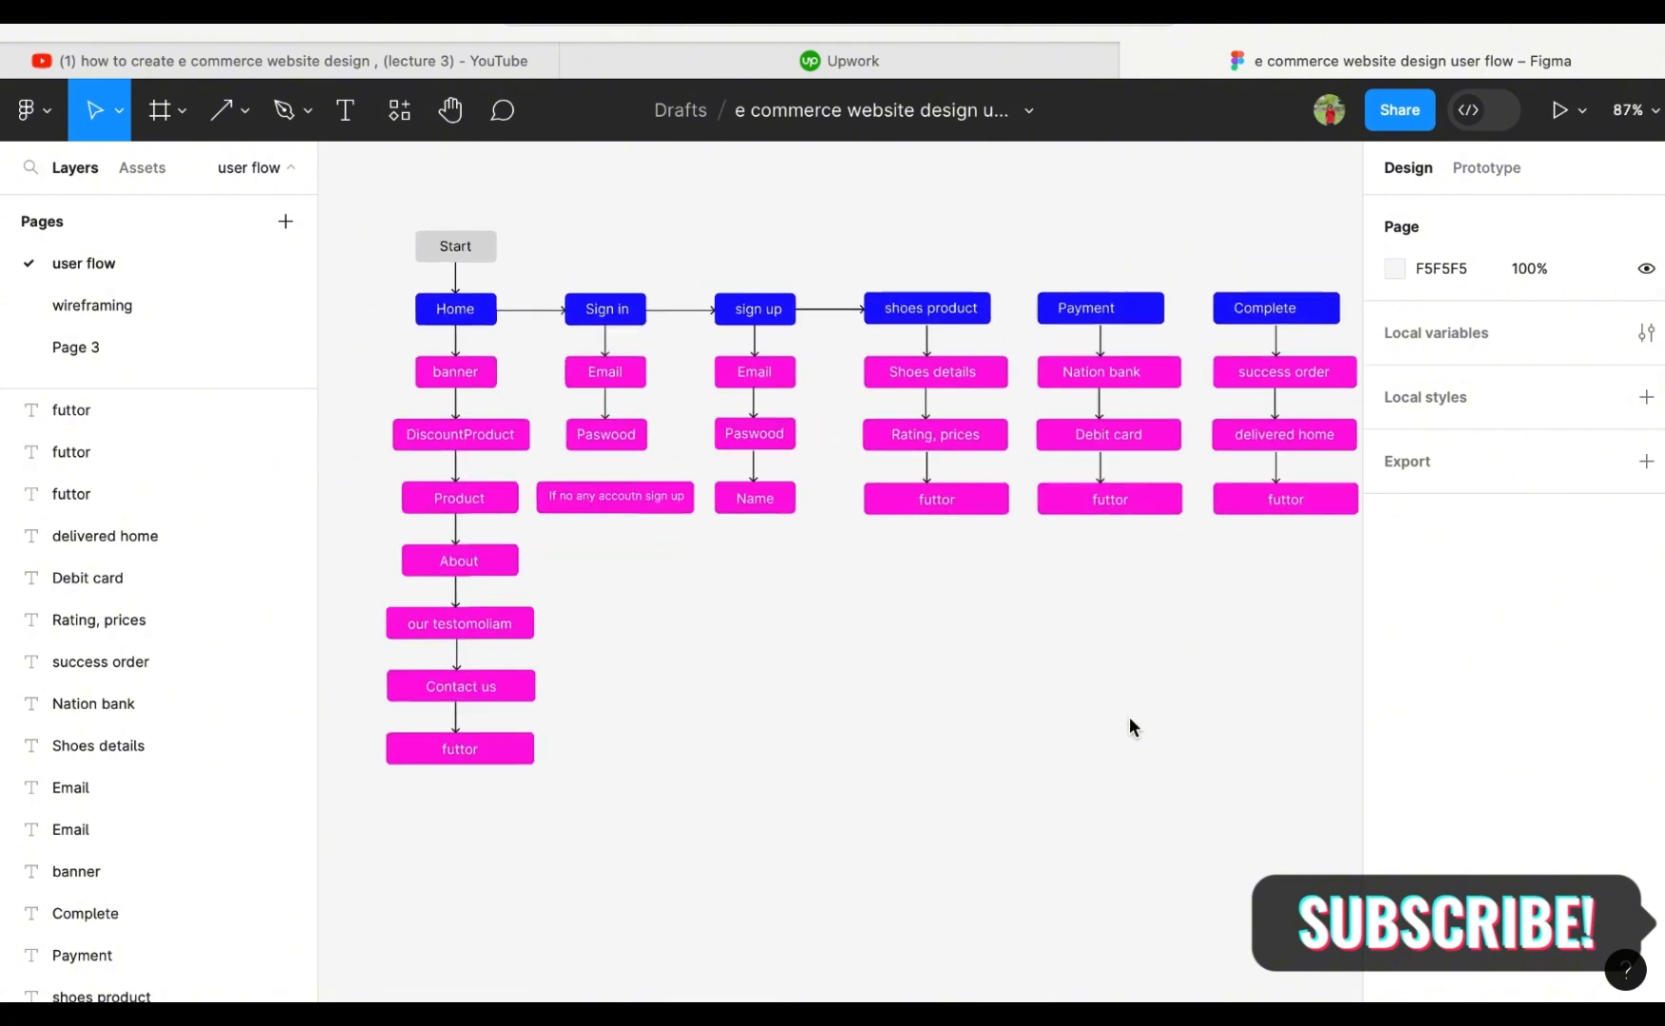
scroll(1021, 651, "right", 3)
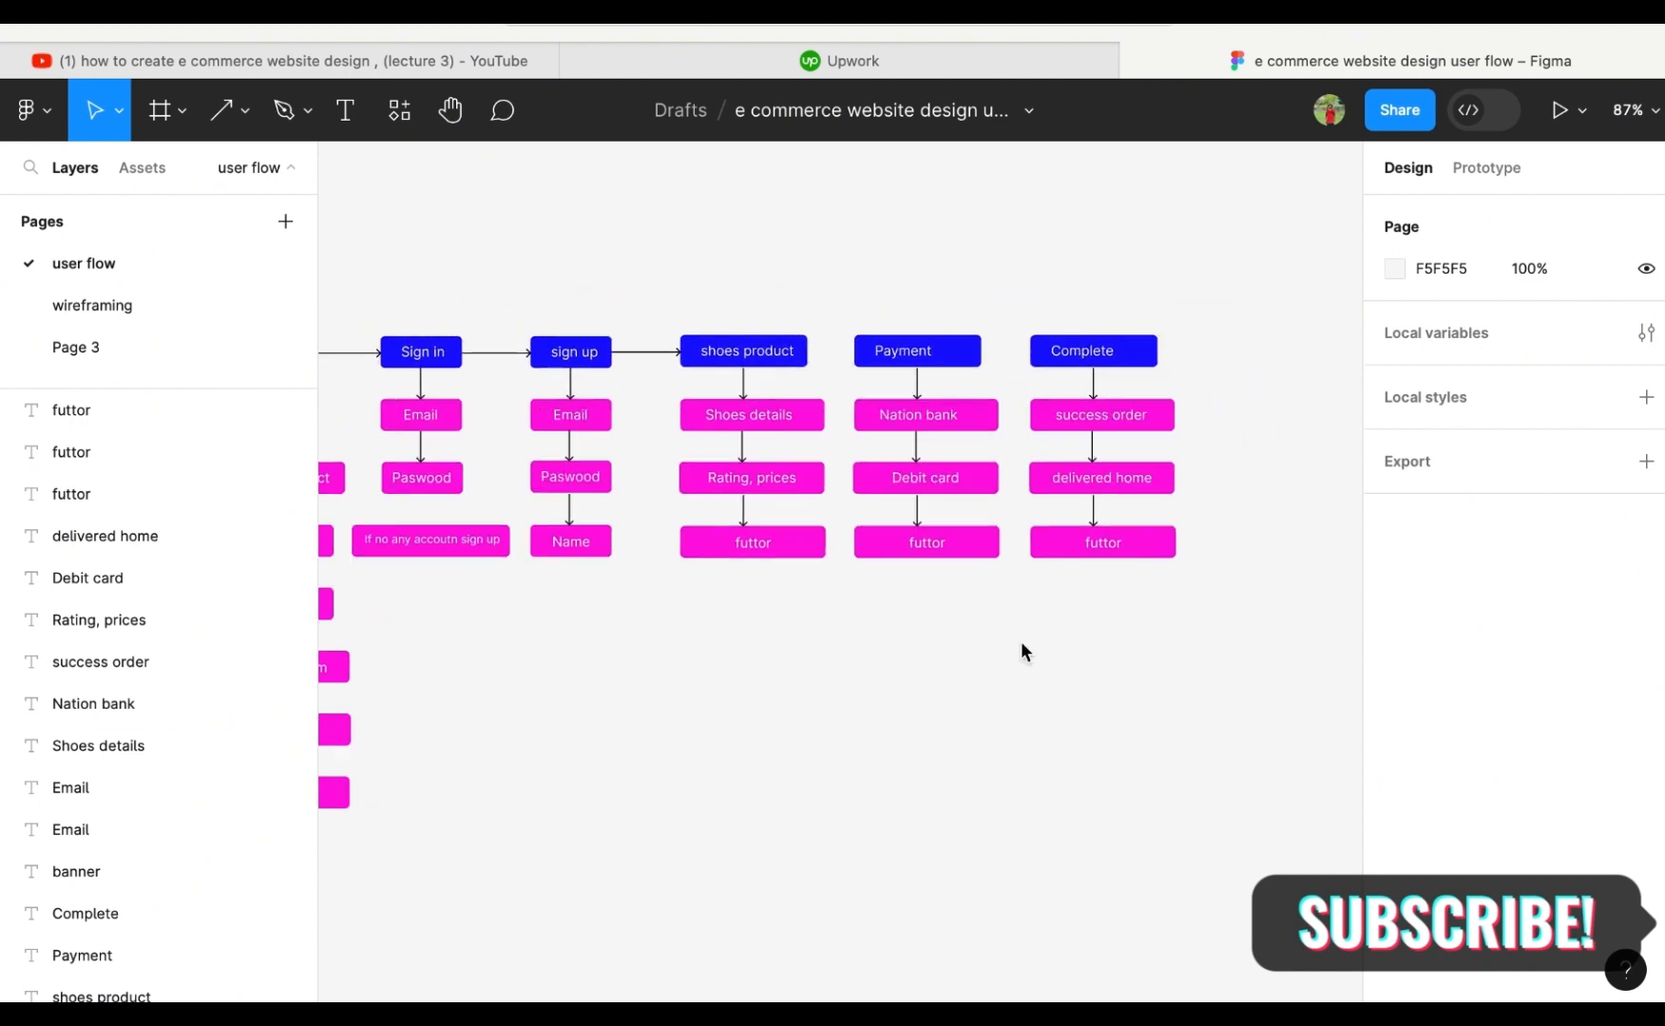
Recheck the Start and Home column and its arrow links through Sign in and sign up to shoes product
scroll(1021, 651, "left", 6)
scroll(1021, 644, "left", 1)
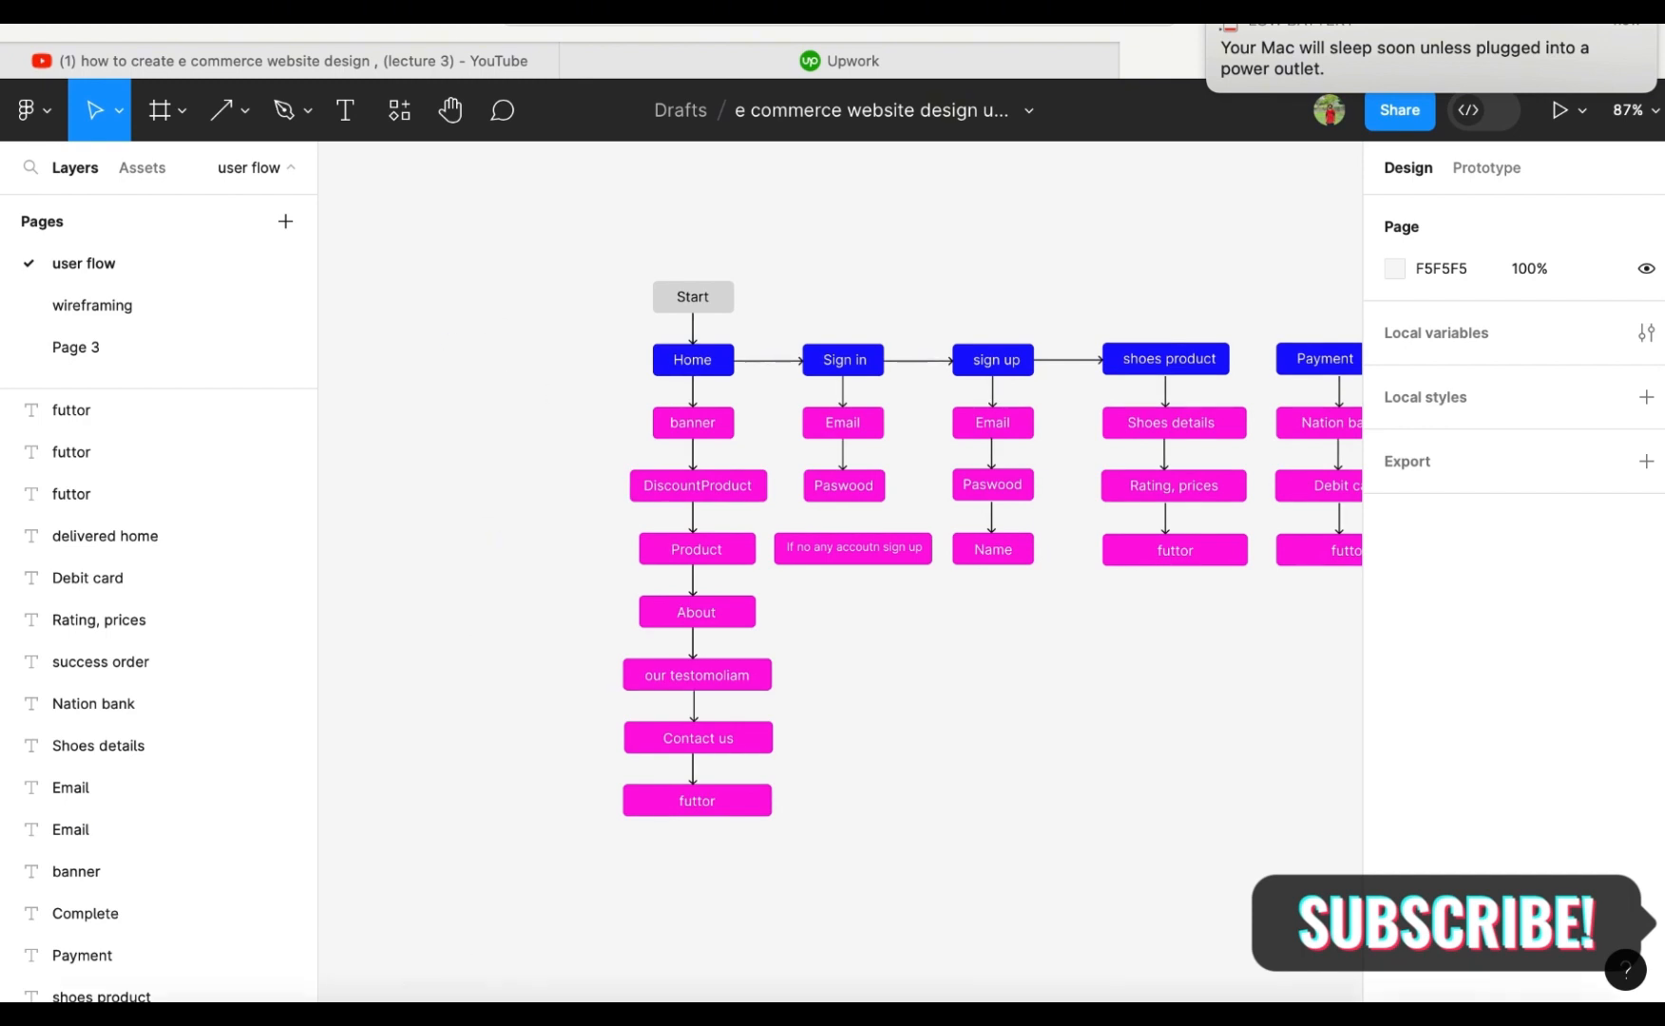
scroll(486, 532, "left", 5)
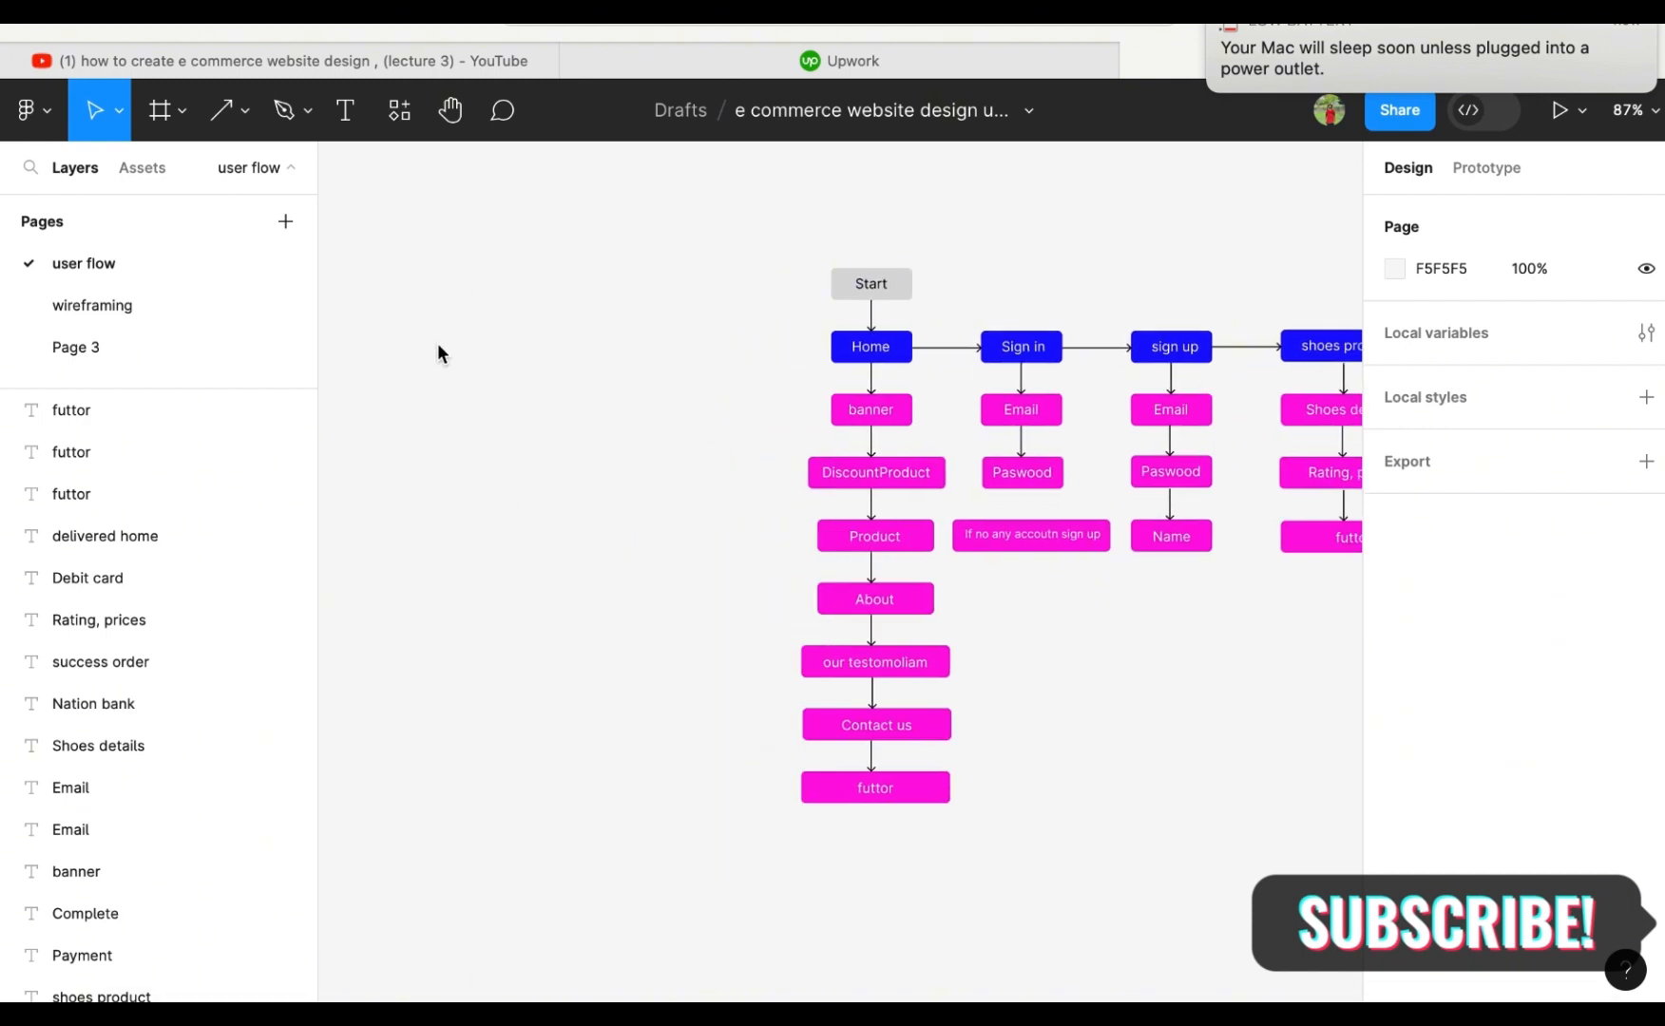
scroll(772, 391, "right", 10)
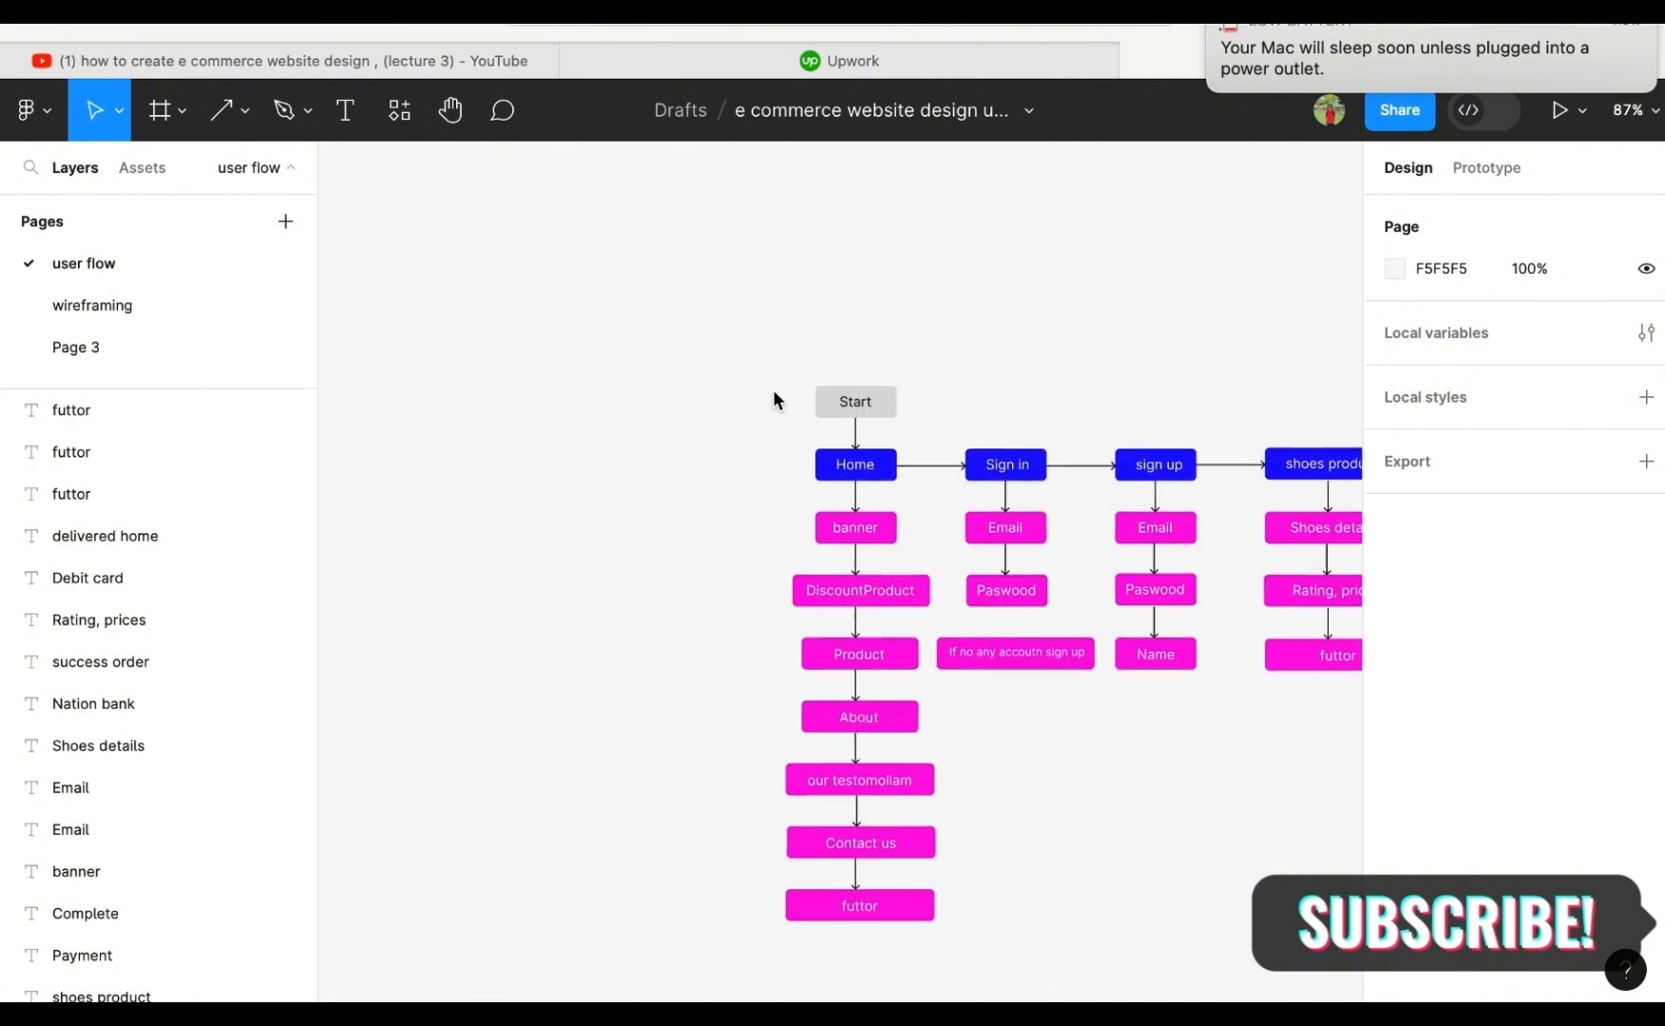
scroll(773, 390, "left", 1)
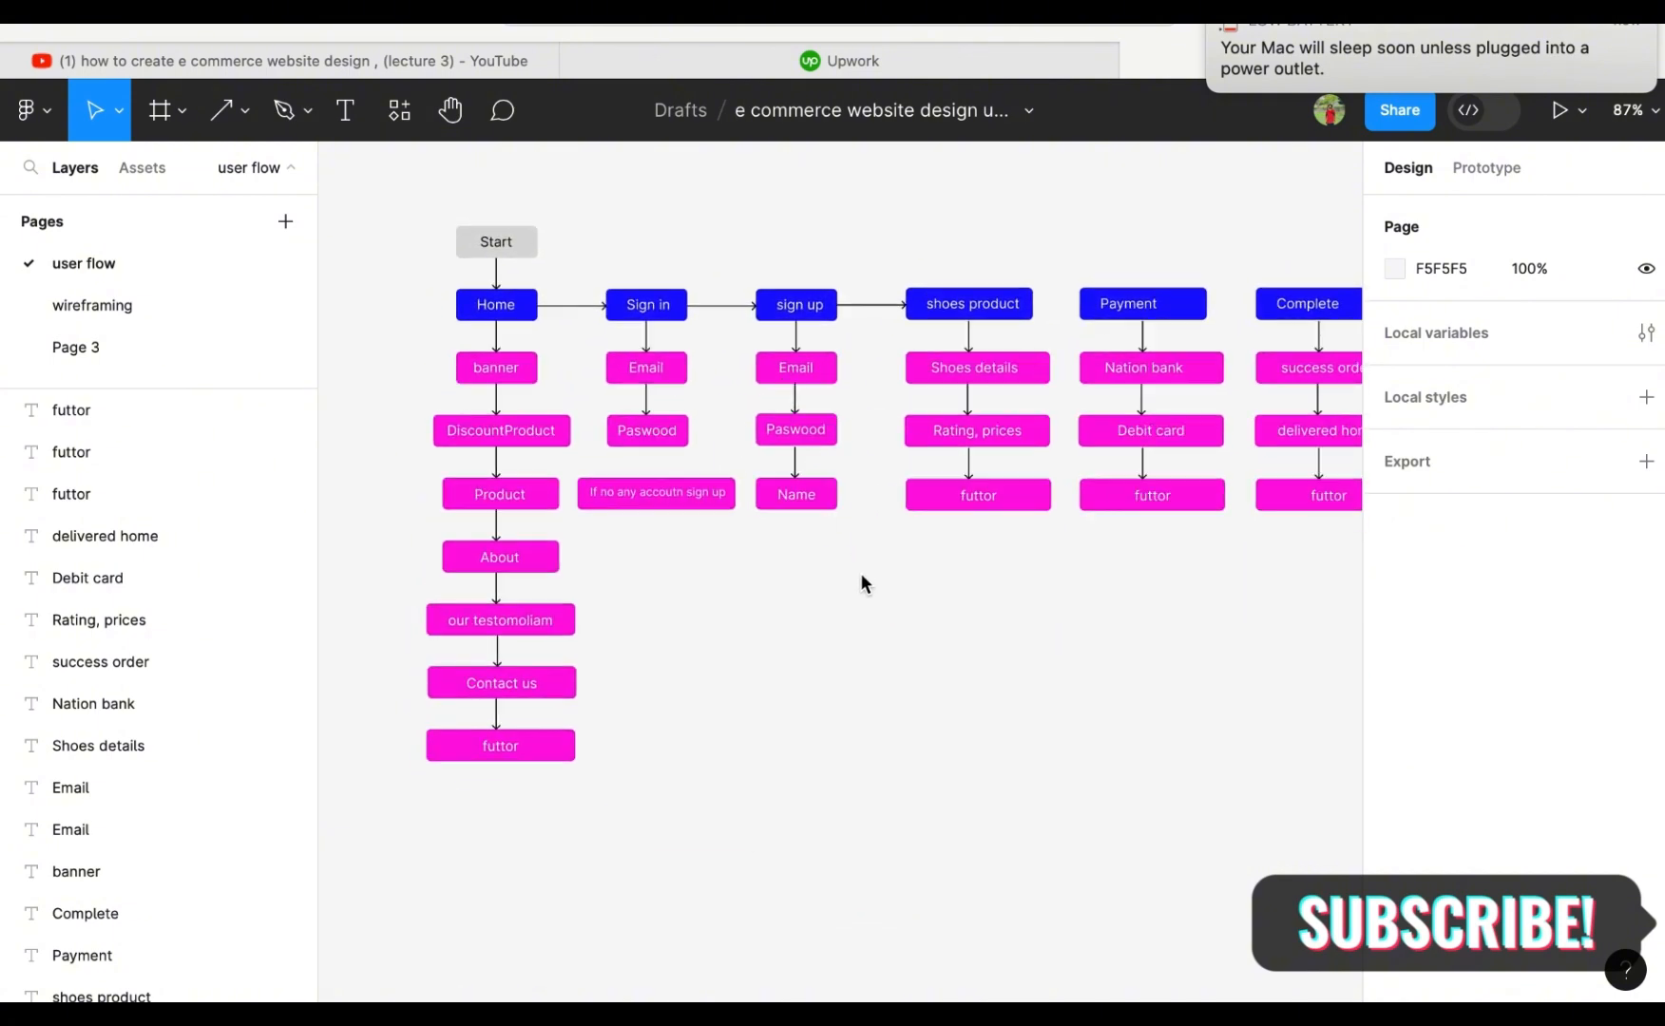
scroll(864, 586, "right", 3)
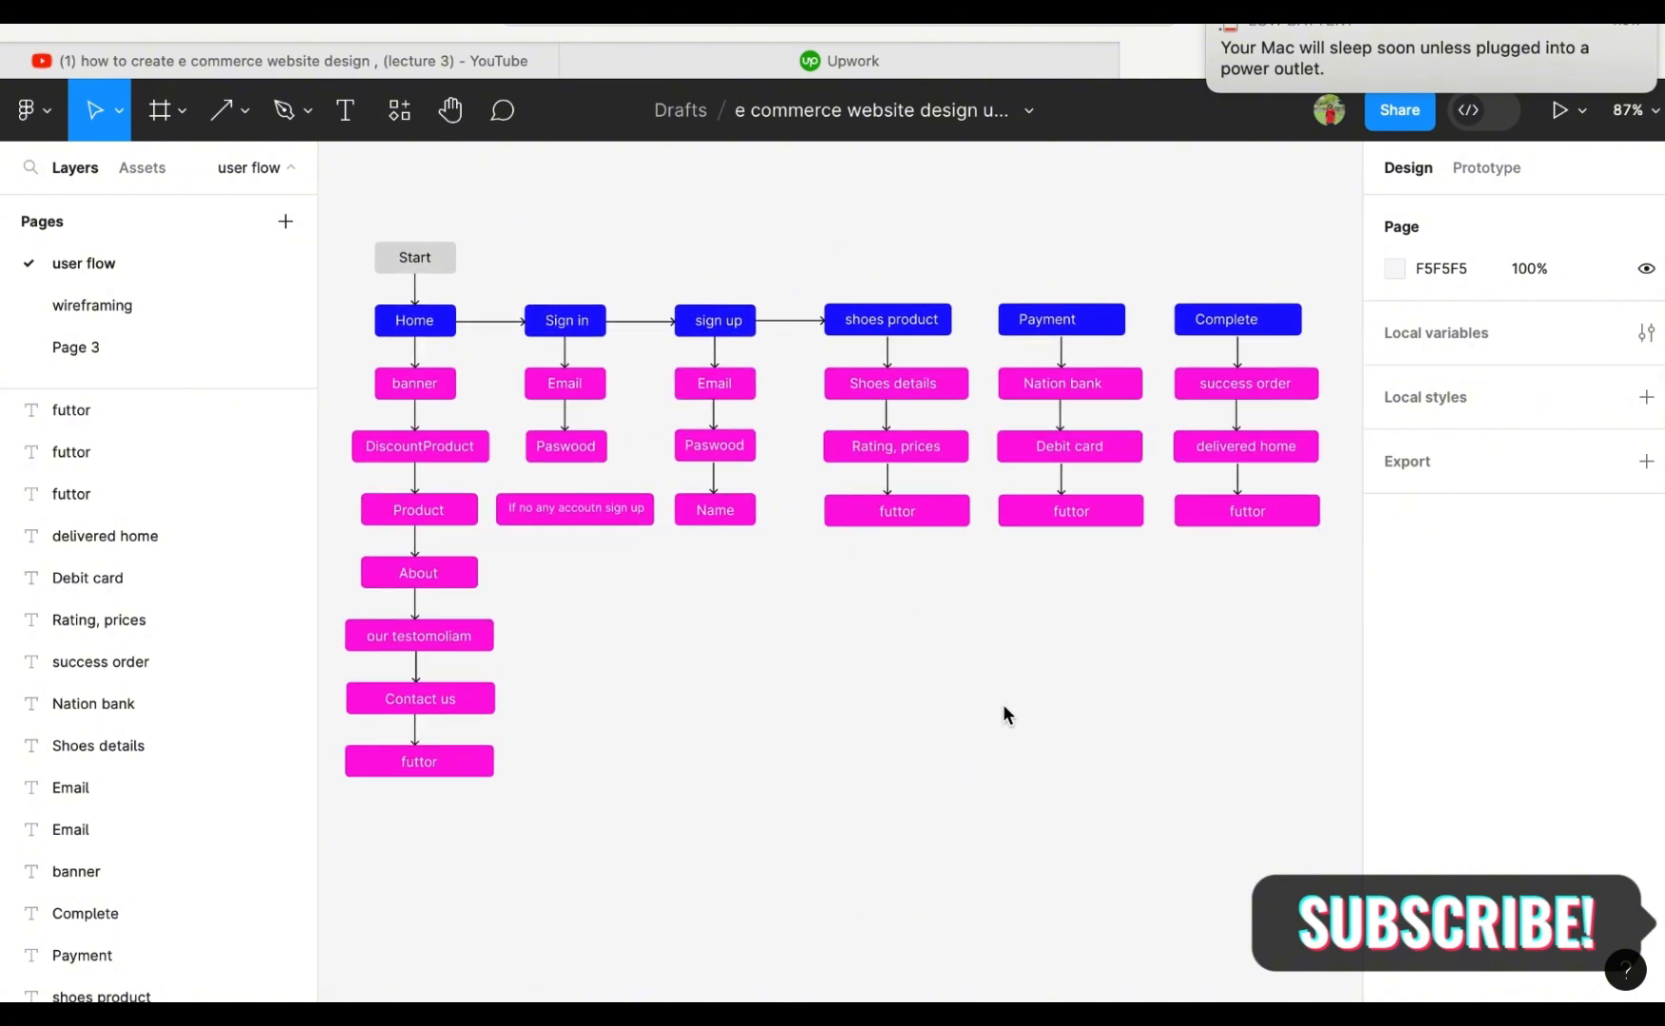
scroll(823, 722, "left", 2)
scroll(824, 721, "right", 3)
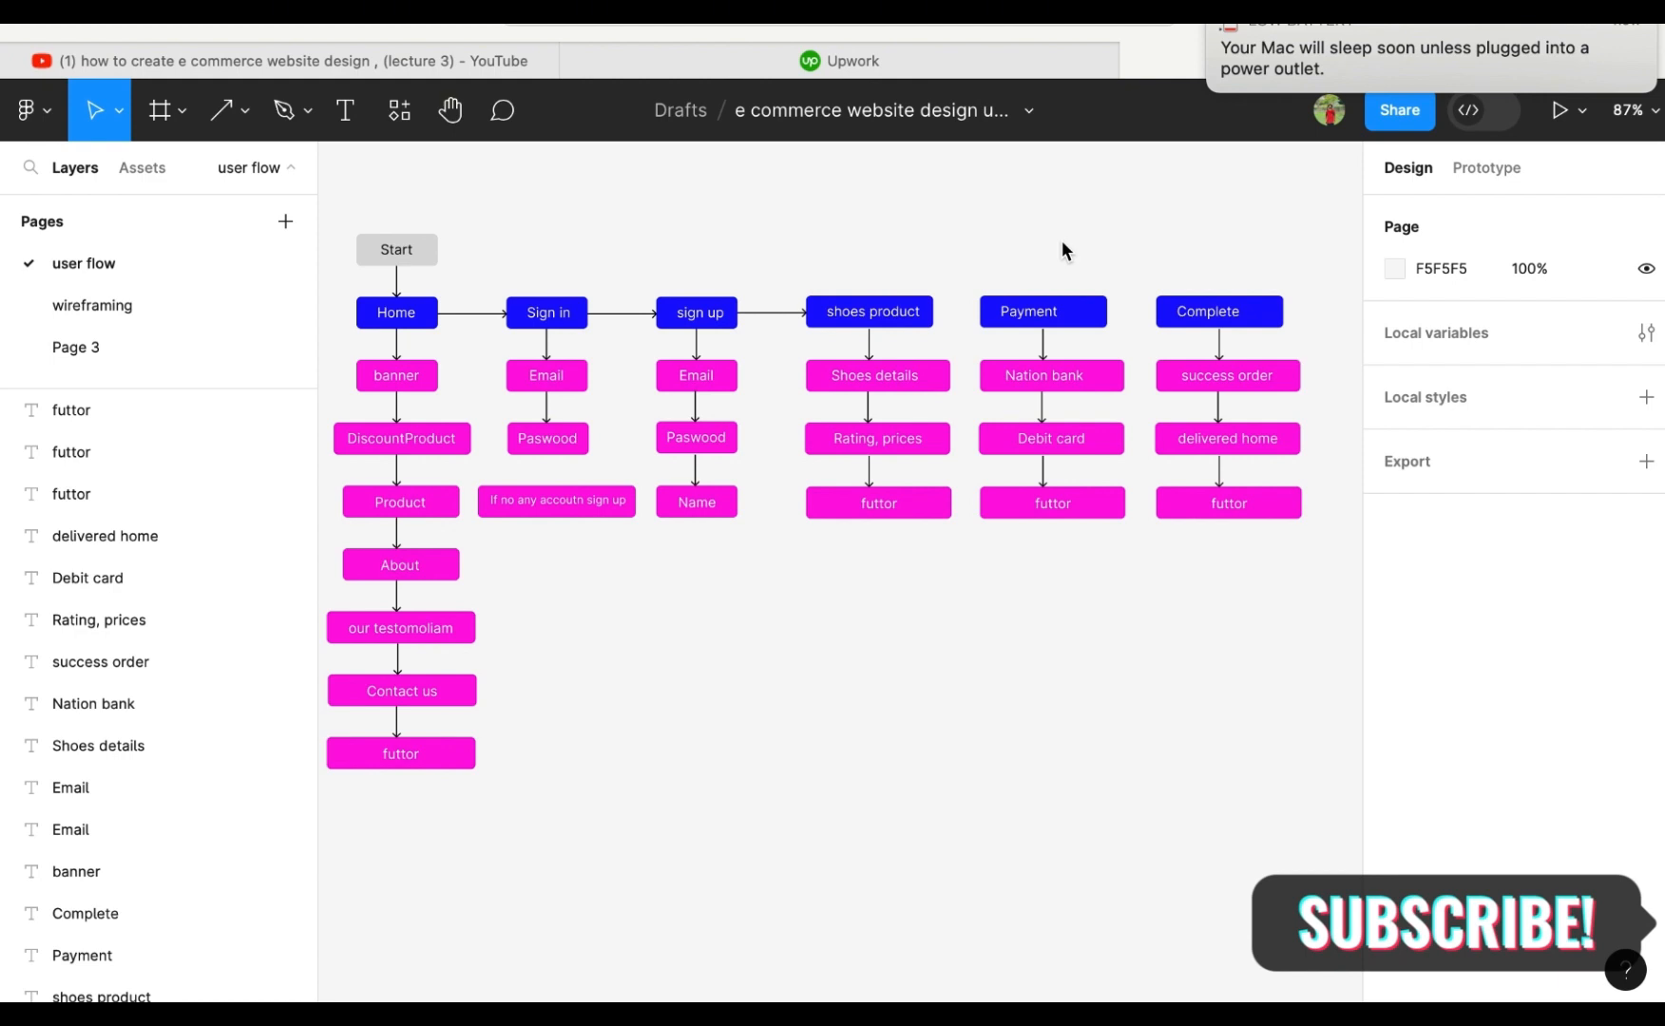
scroll(1007, 271, "left", 3)
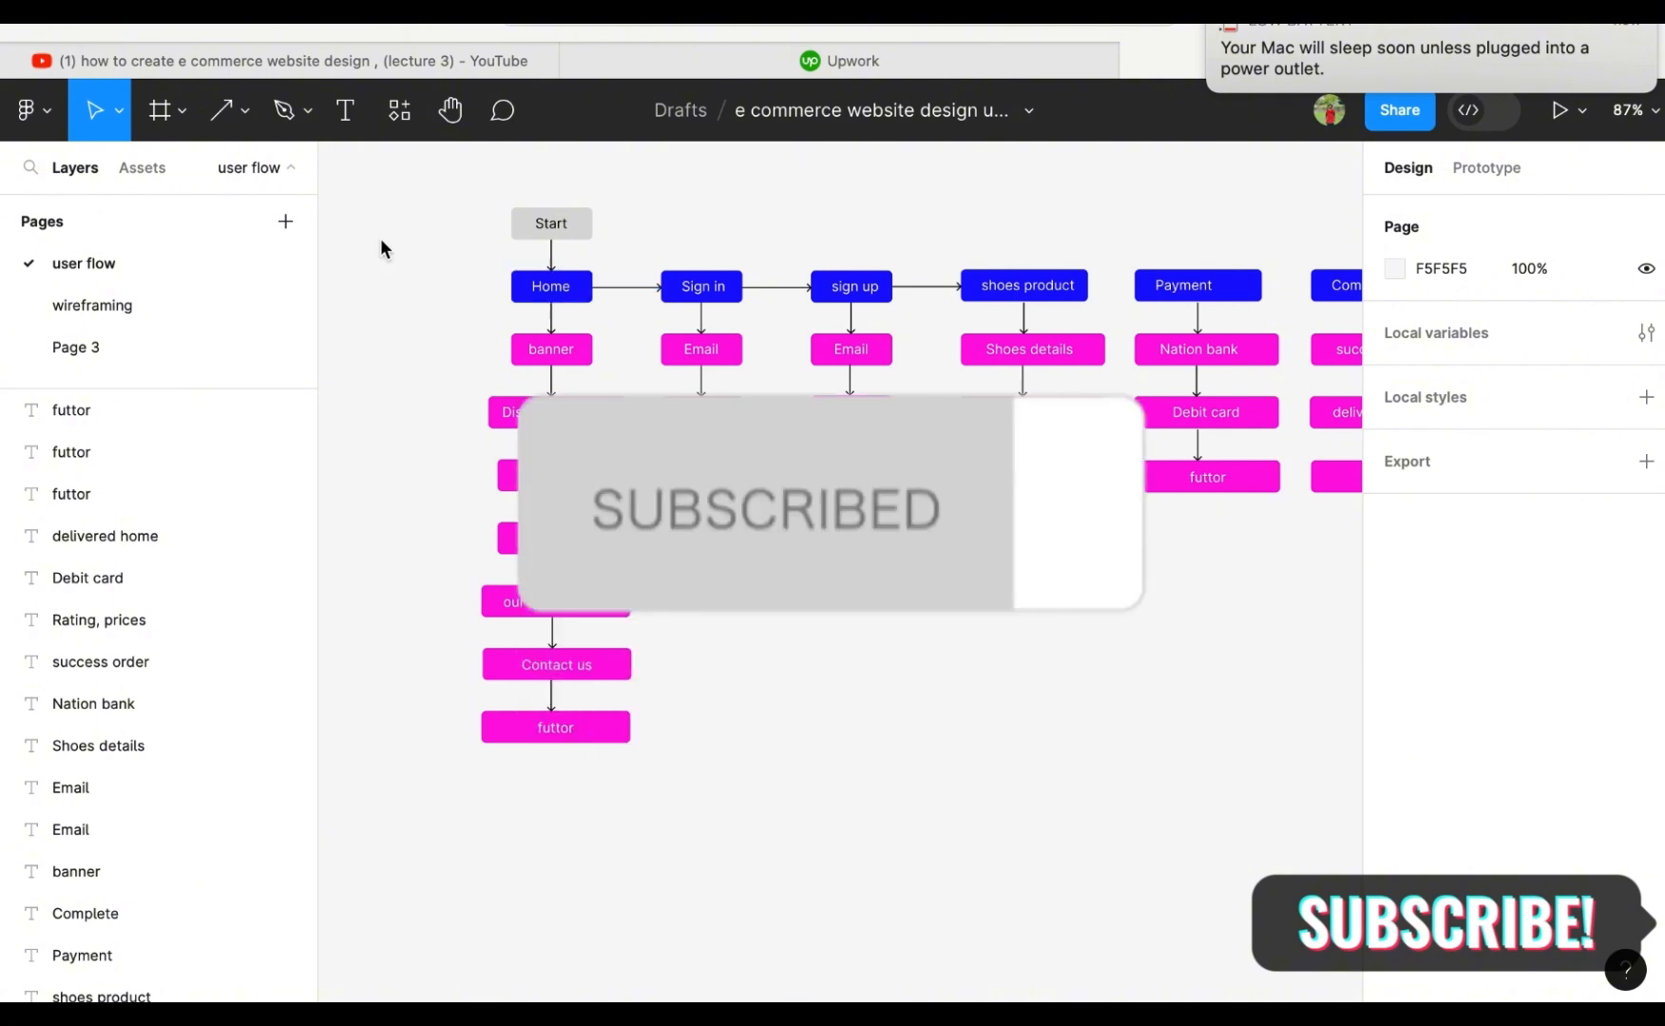
scroll(353, 271, "left", 5)
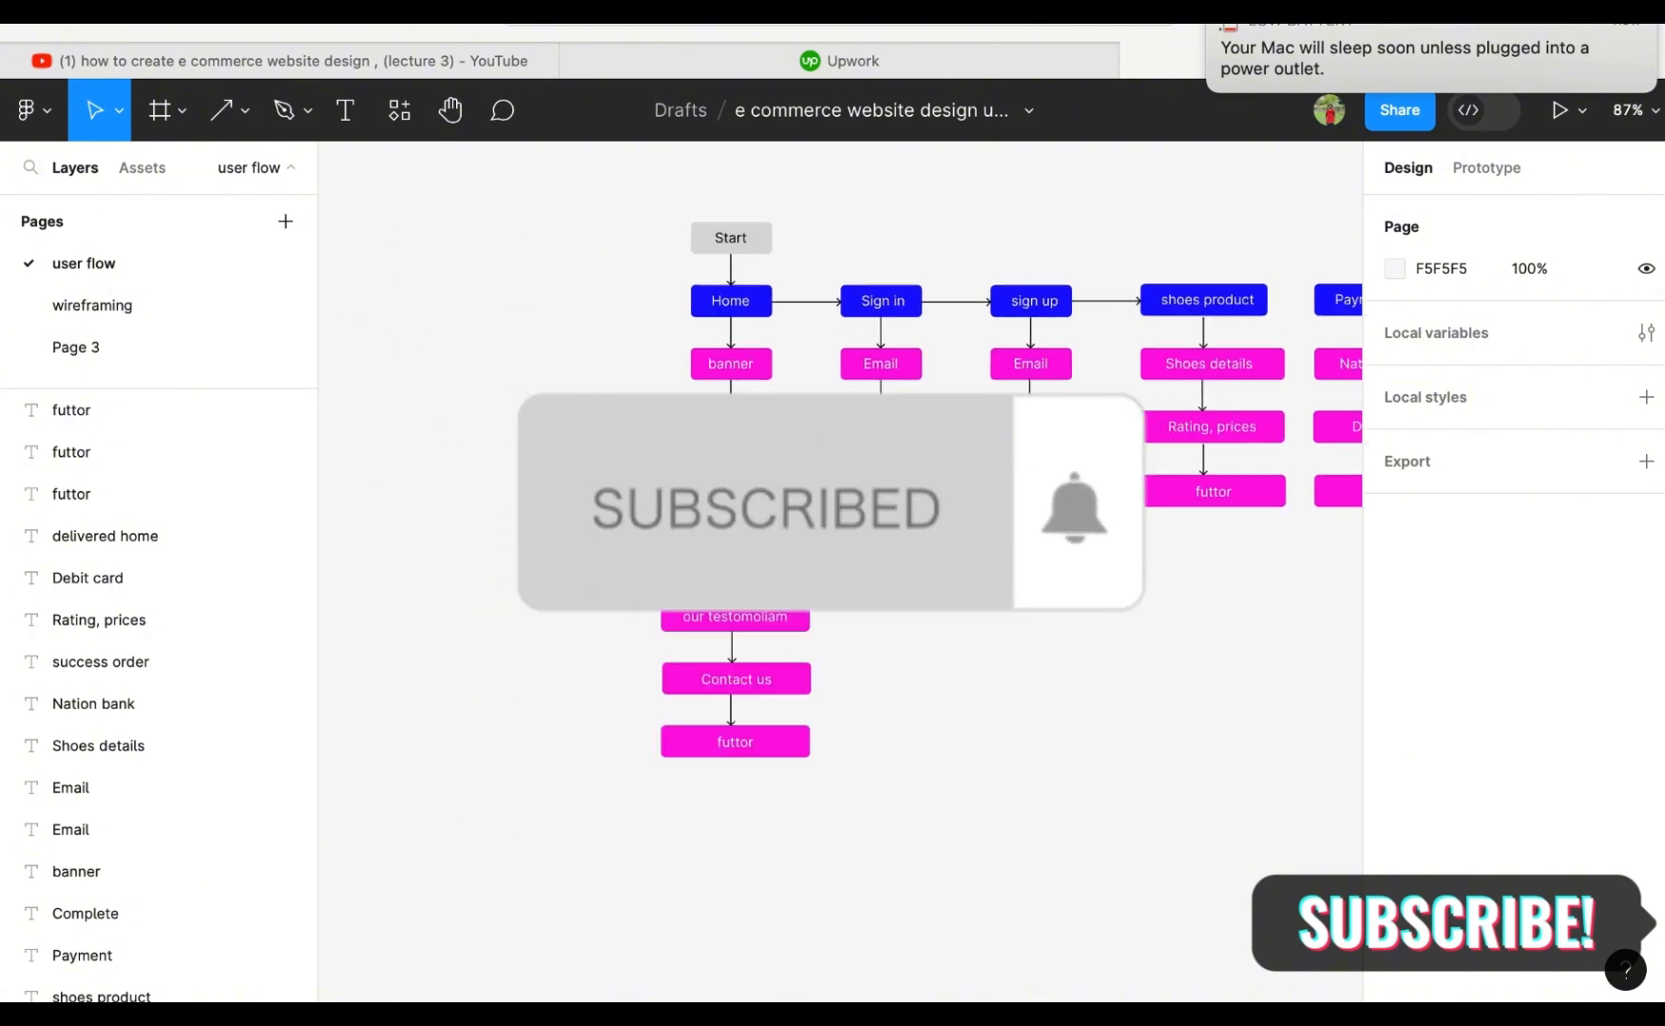
scroll(858, 829, "right", 5)
right_click(858, 829)
scroll(792, 685, "right", 3)
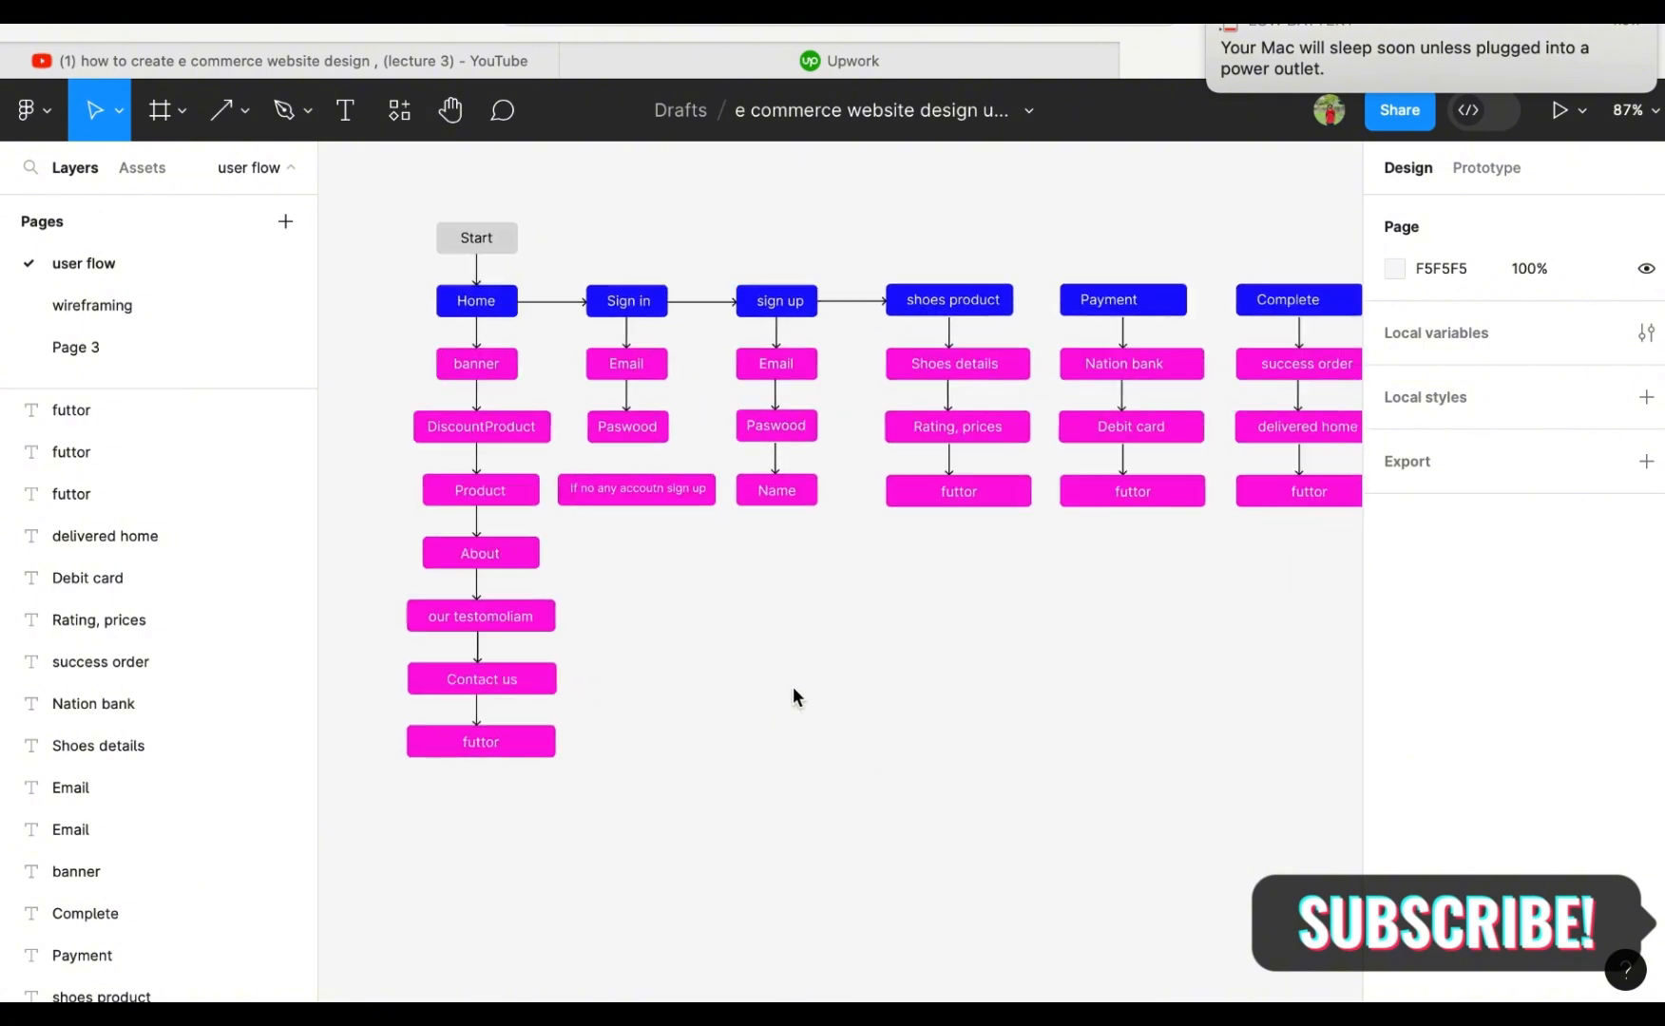
scroll(793, 688, "left", 2)
scroll(793, 689, "down", 2)
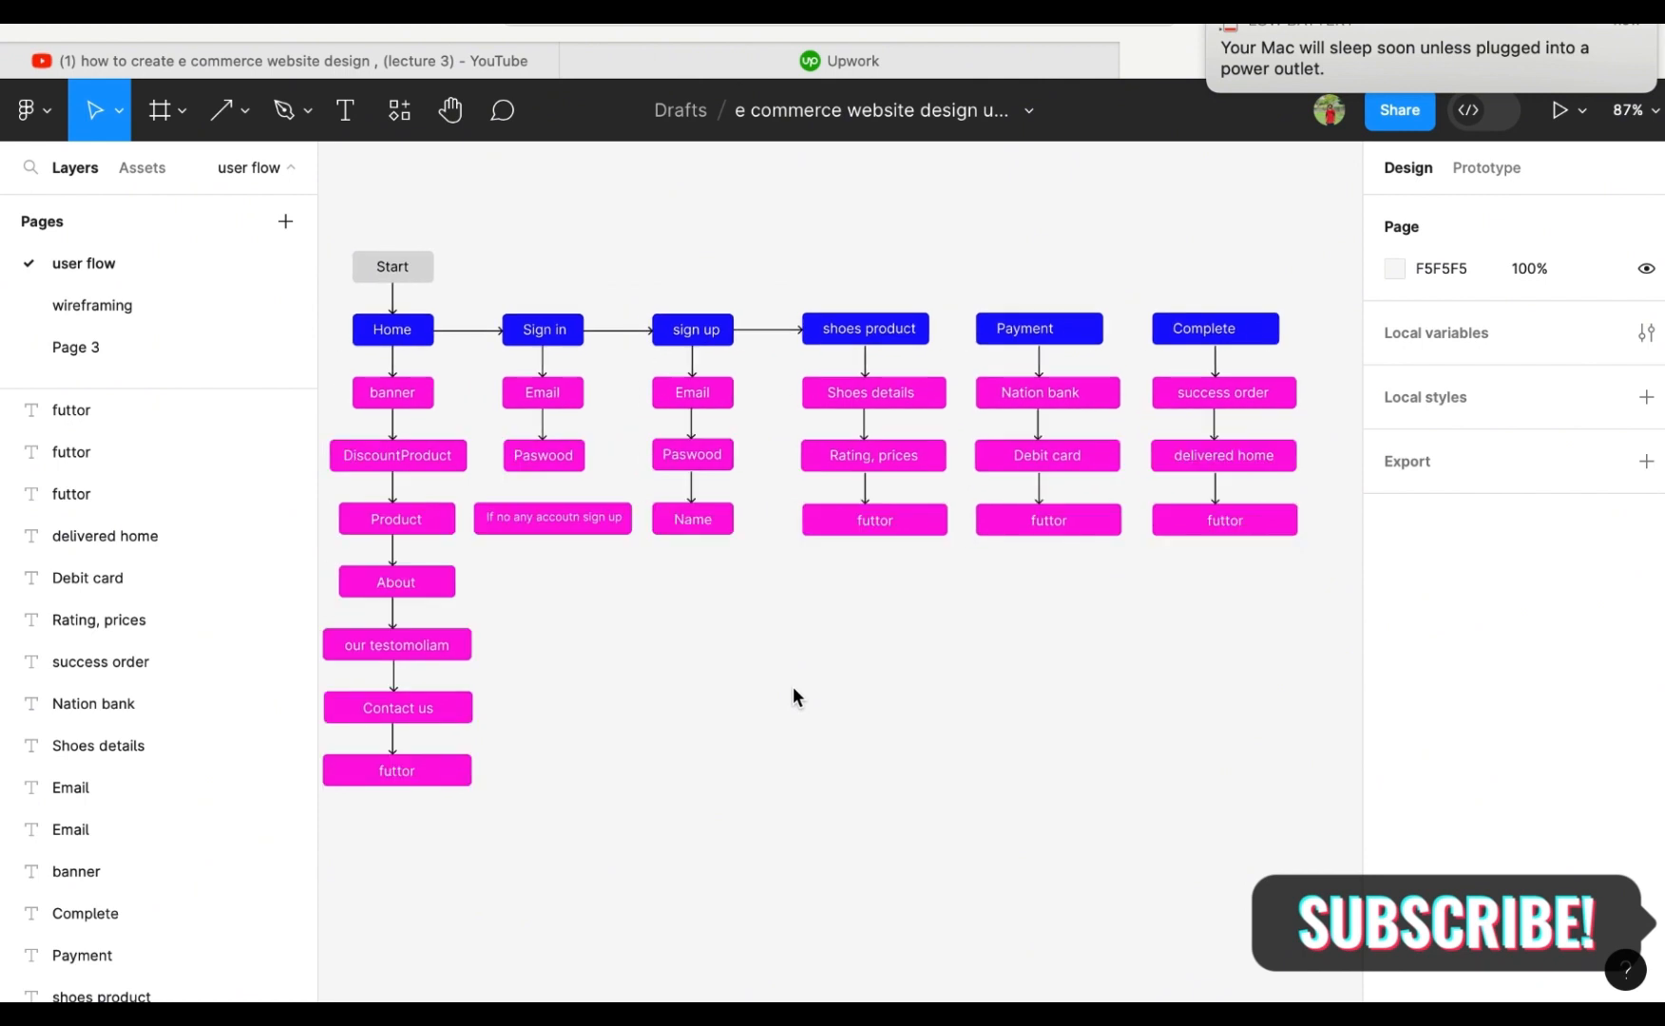